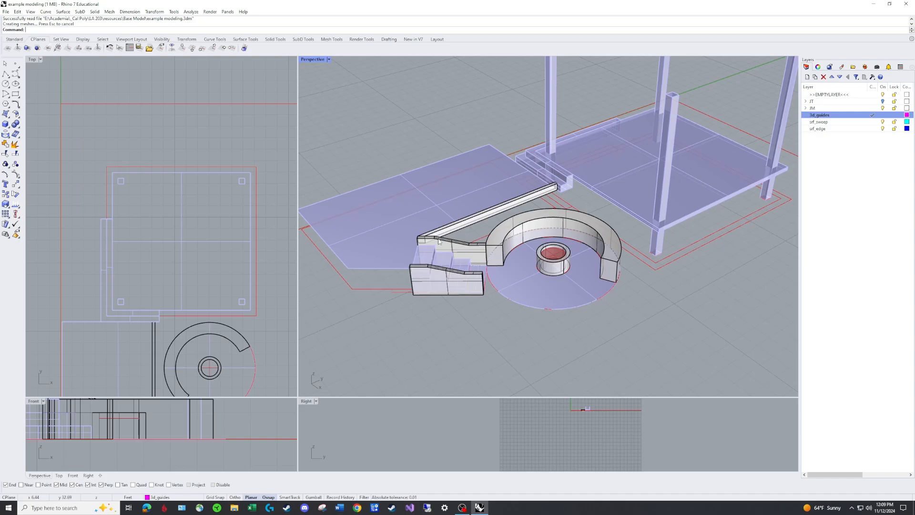
Examine the area between the long straight wall, the stair walls and the curved seat wall around the fire pit
scroll(502, 222, "up", 4)
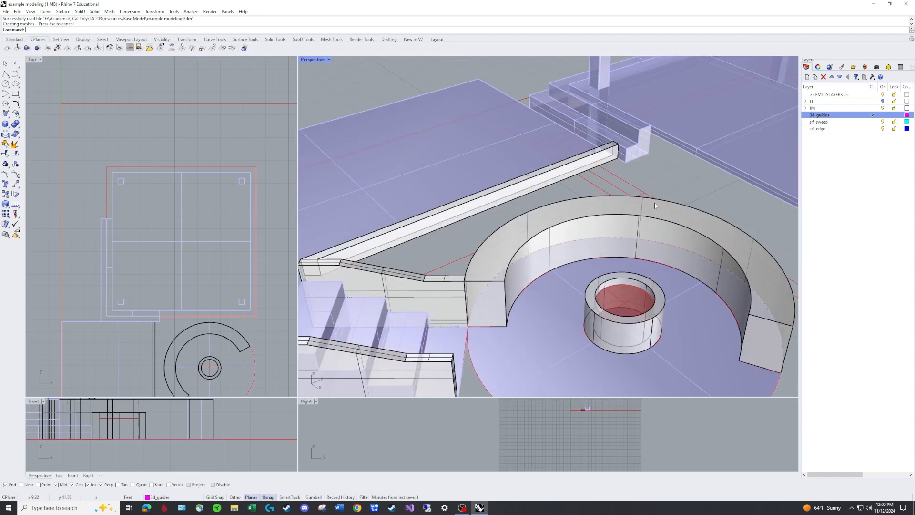
scroll(687, 216, "down", 3)
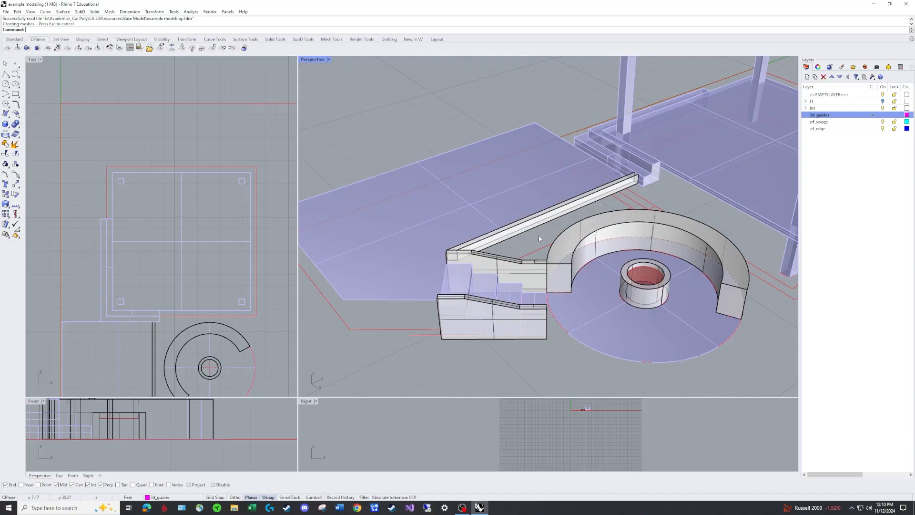
scroll(599, 223, "down", 6)
right_click_drag(596, 224, 634, 212)
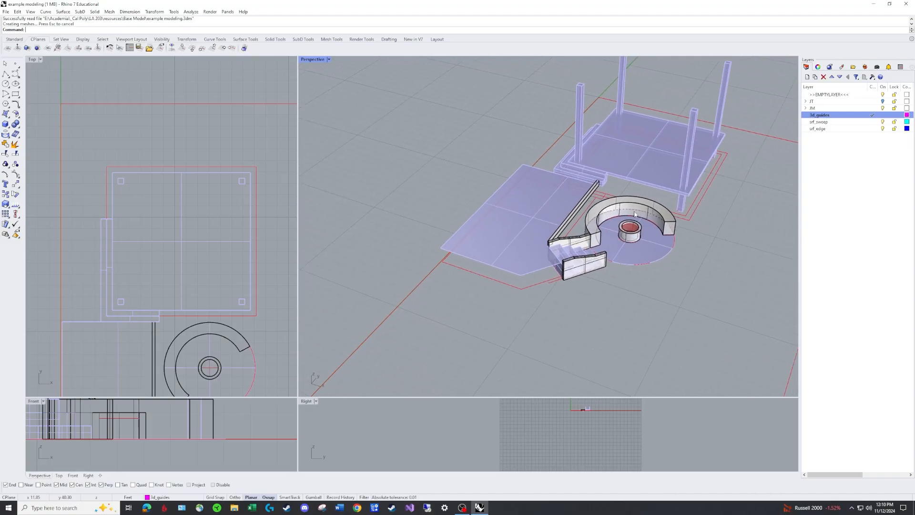
scroll(635, 215, "up", 4)
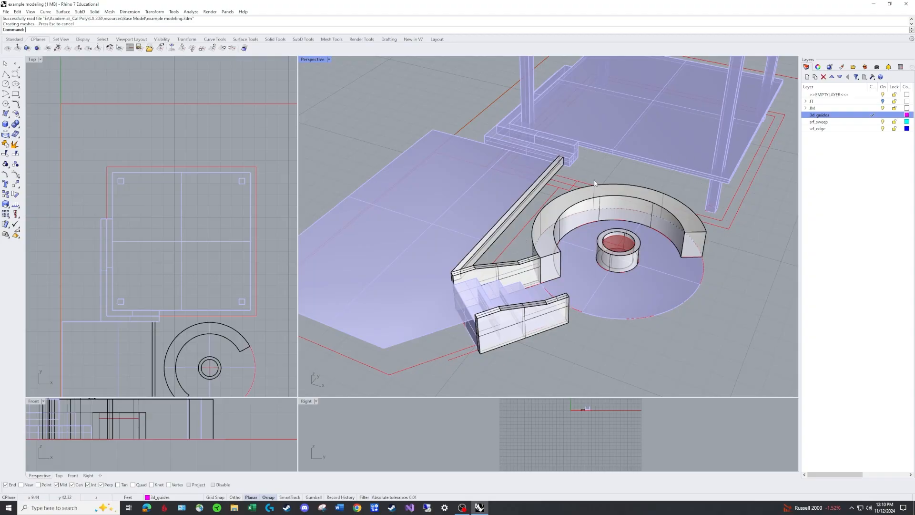
scroll(587, 184, "down", 7)
right_click_drag(587, 184, 628, 153)
scroll(603, 185, "up", 5)
scroll(603, 184, "up", 3)
scroll(603, 142, "up", 6)
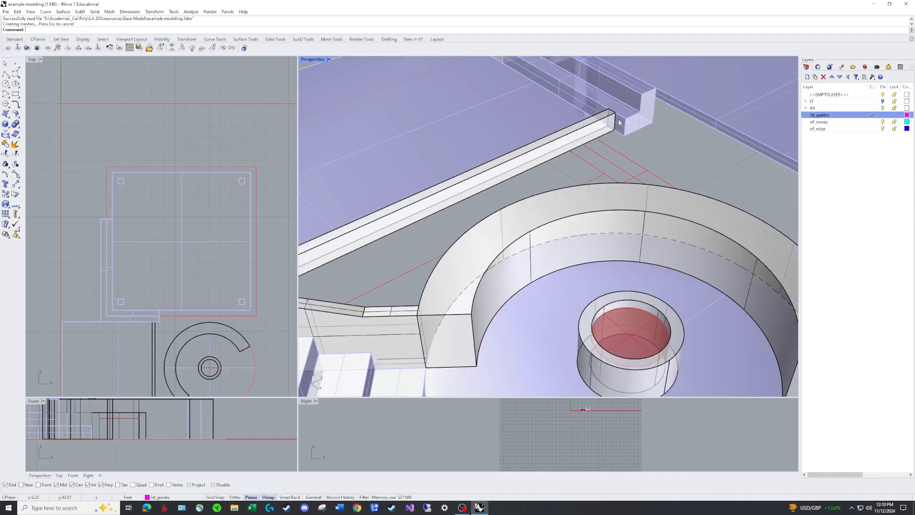
scroll(604, 142, "down", 3)
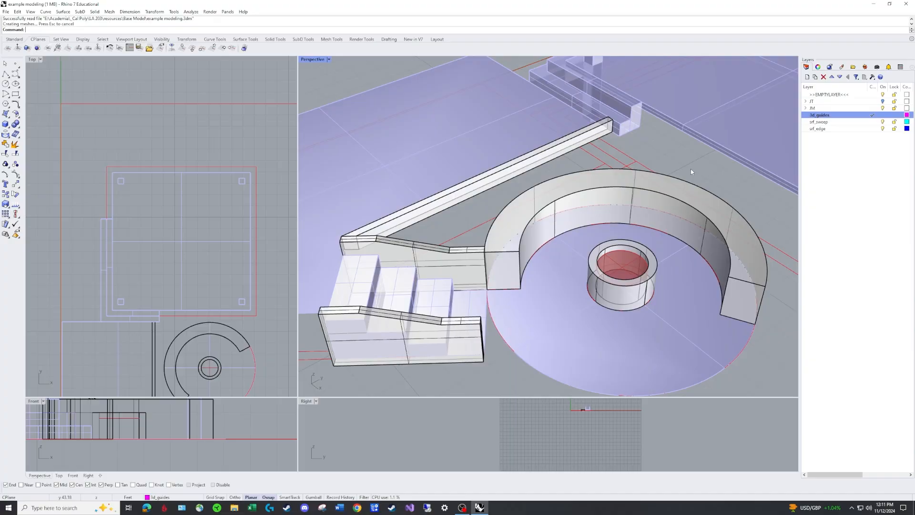
scroll(691, 168, "down", 5)
scroll(676, 157, "up", 3)
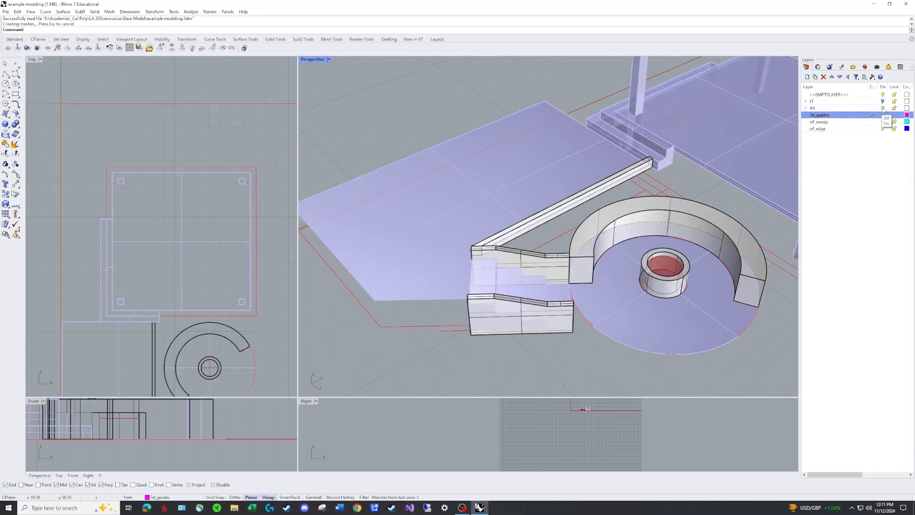
Hide the guides1 sublayer inside the JM layer
left_click(805, 109)
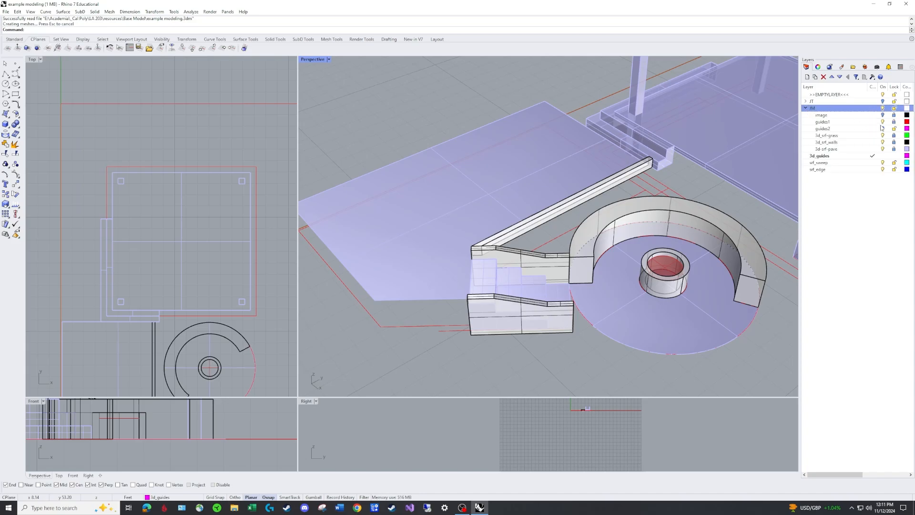
left_click(805, 108)
With the Cen snap off, draw a polyline from the curved wall's outer top corner along the stair wall to the straight wall's lower edge
right_click_drag(680, 182, 643, 161, "shift")
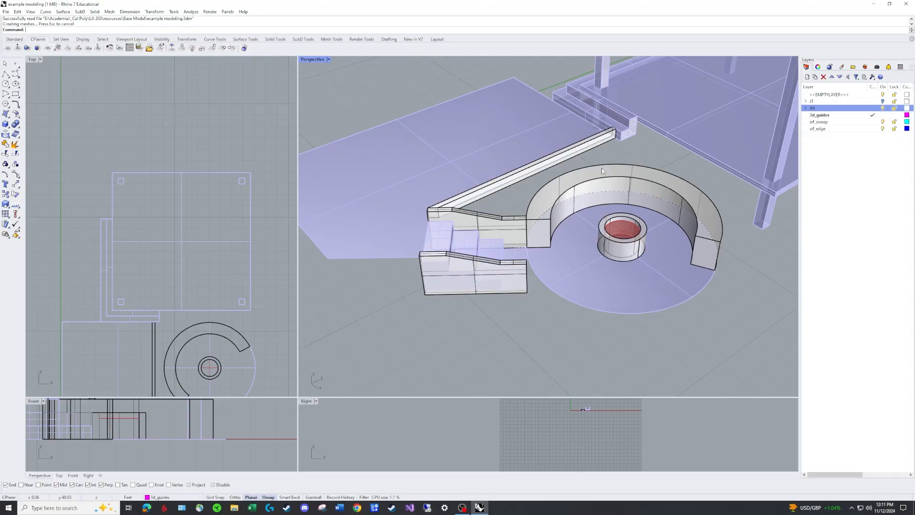
scroll(623, 147, "up", 3)
scroll(621, 148, "down", 10)
right_click_drag(620, 148, 405, 147)
scroll(489, 134, "up", 10)
scroll(405, 148, "up", 4)
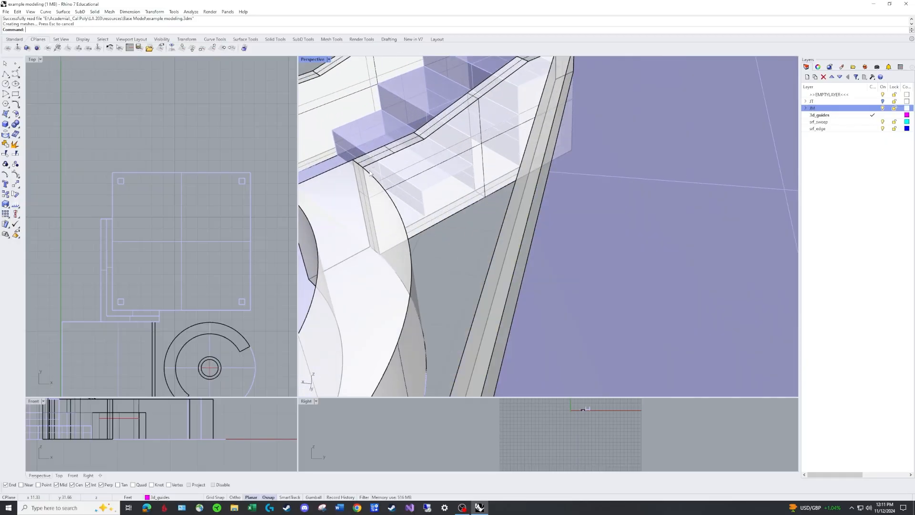
scroll(393, 162, "down", 3)
right_click_drag(398, 165, 427, 150)
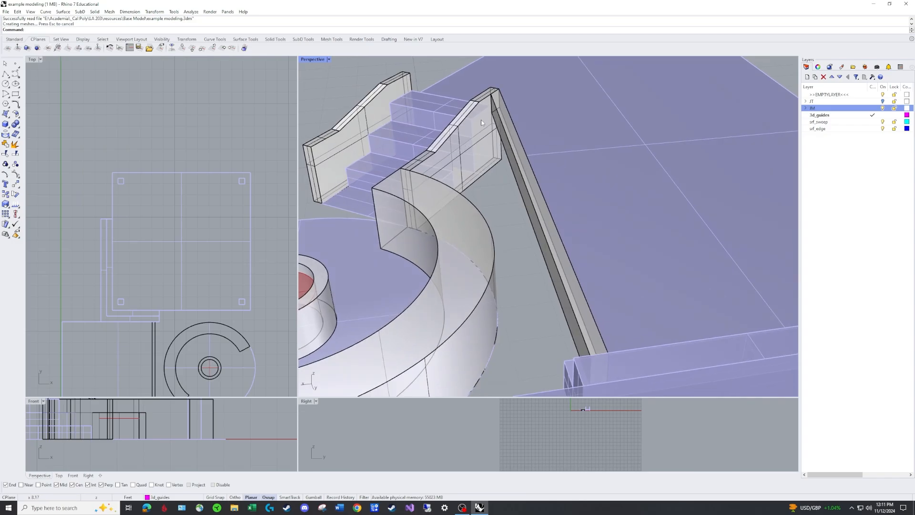
type("pl")
key("Return")
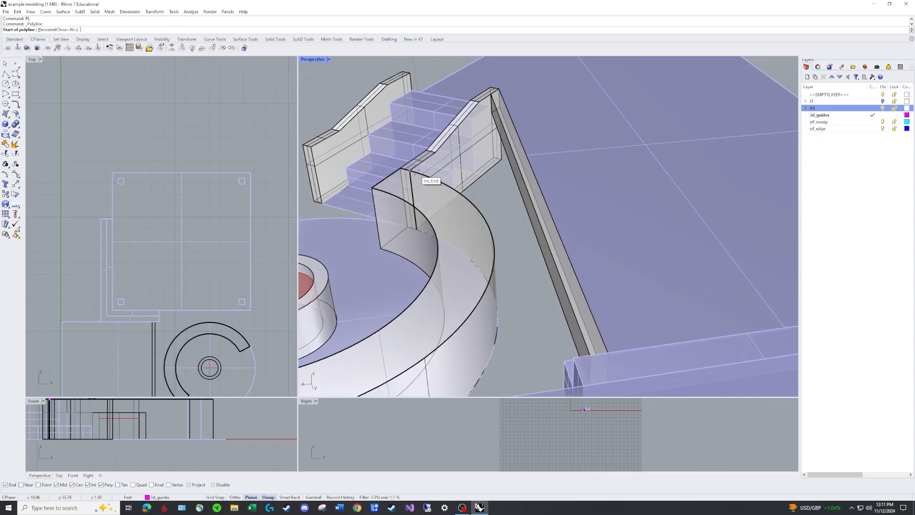
left_click(410, 171)
left_click(72, 485)
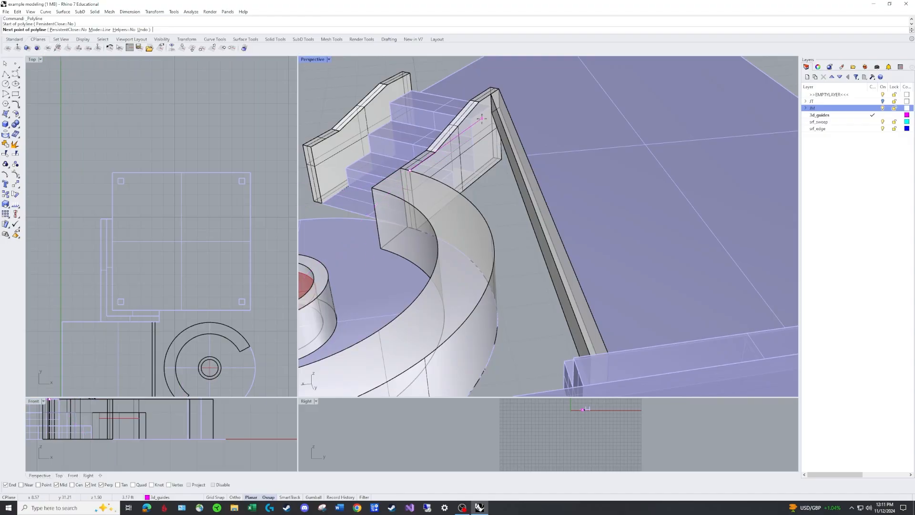
scroll(481, 131, "up", 3)
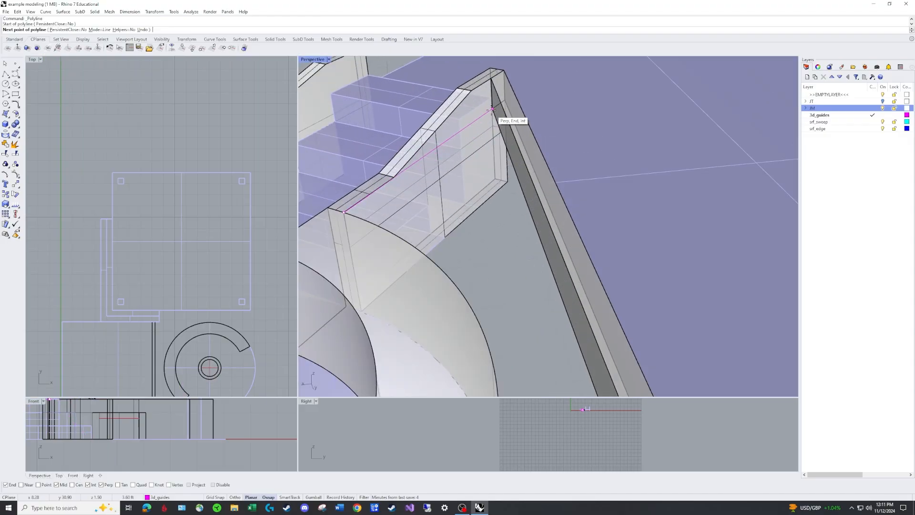
left_click(491, 110)
scroll(491, 110, "down", 4)
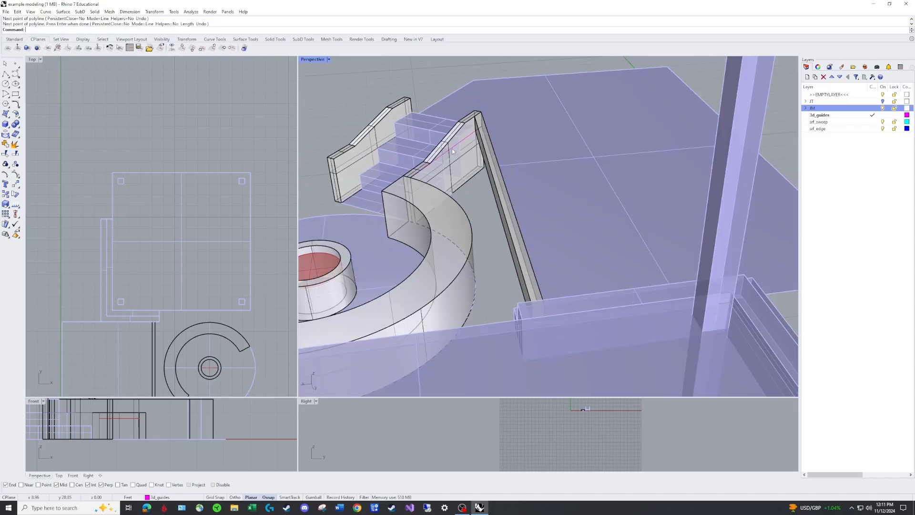
key("Return")
Draw a polyline along the long straight wall's lower edge, from the stair wall to the wall's far end by the steps
scroll(453, 164, "down", 5)
right_click_drag(453, 164, 615, 164)
scroll(591, 181, "up", 3)
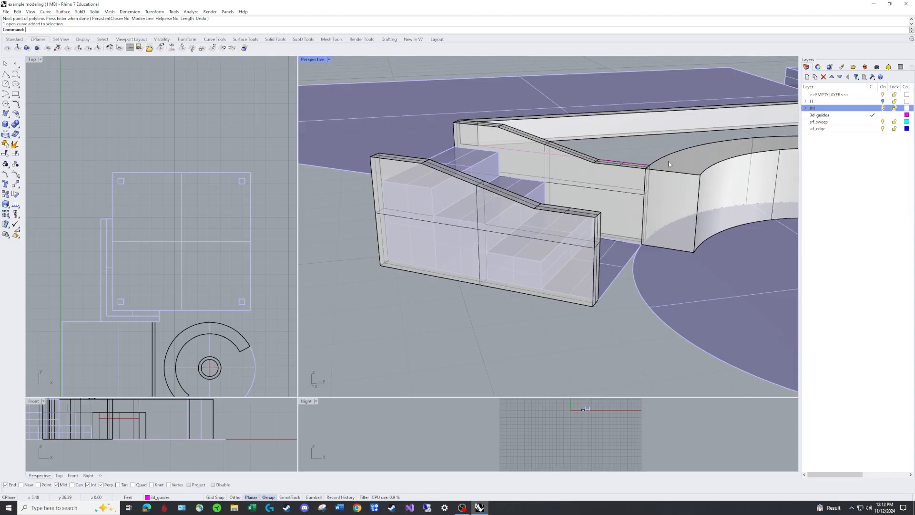
scroll(661, 160, "down", 8)
right_click_drag(661, 161, 548, 196)
scroll(619, 204, "up", 6)
scroll(600, 209, "down", 6)
scroll(547, 195, "up", 10)
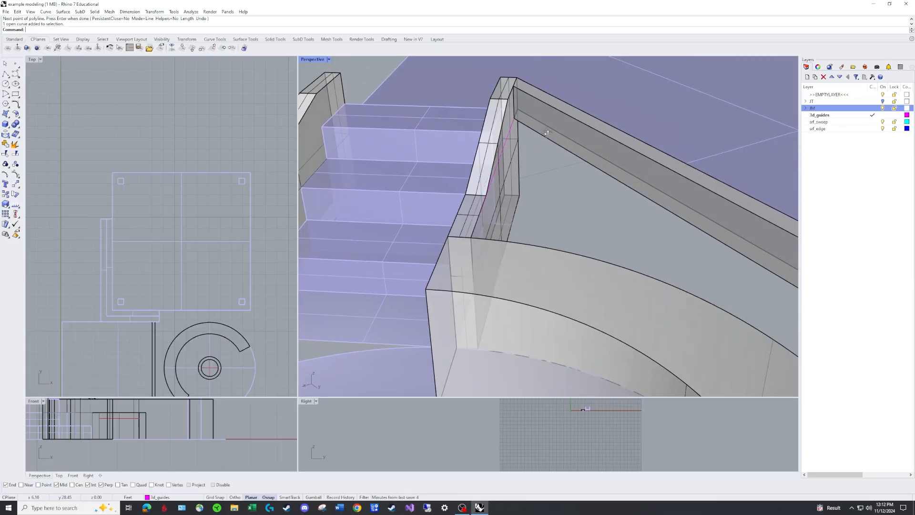
type("pl")
key("Return")
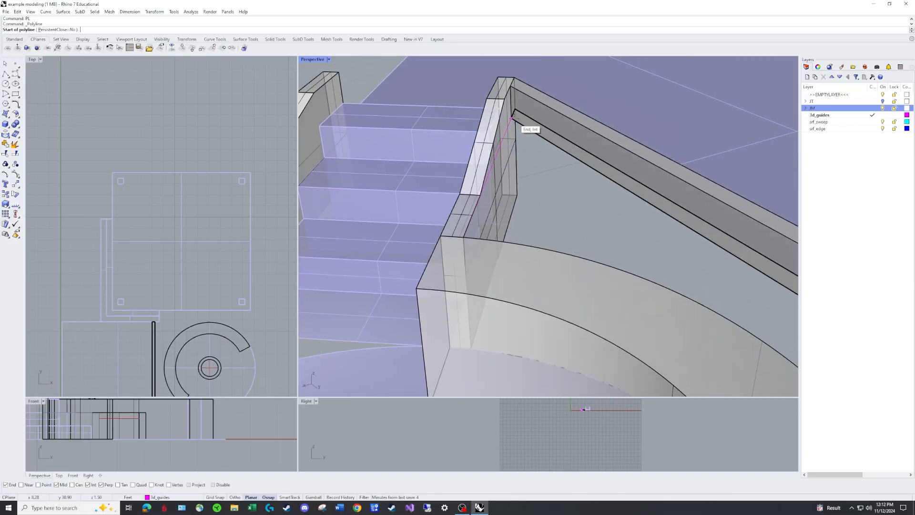
left_click(512, 119)
scroll(530, 135, "down", 6)
right_click_drag(532, 138, 604, 324)
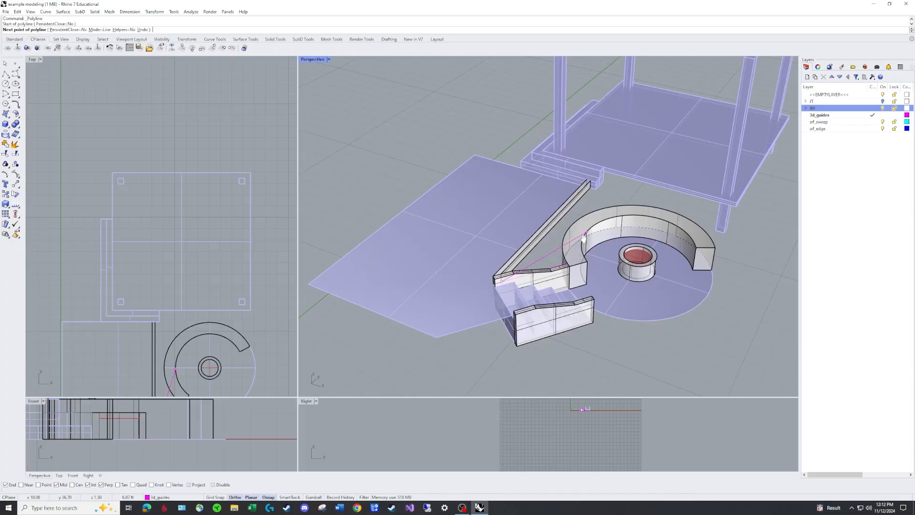
scroll(581, 195, "up", 9)
scroll(589, 187, "up", 2)
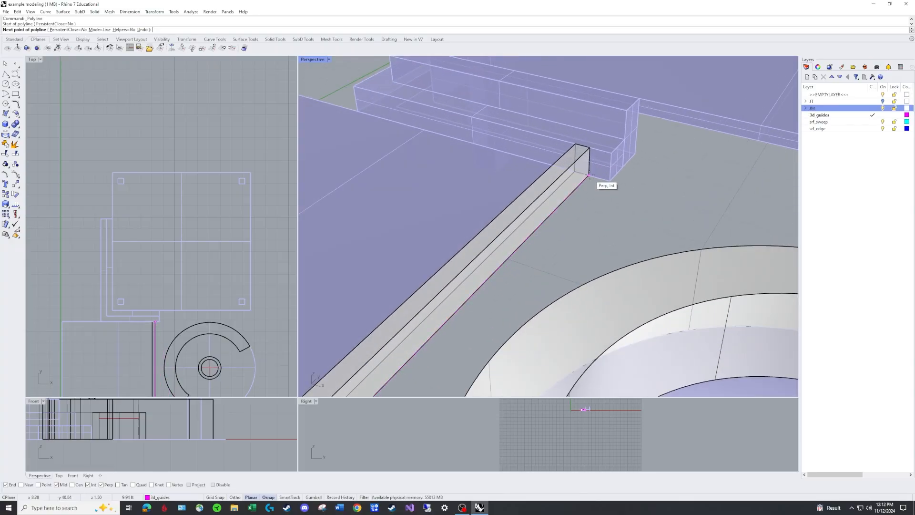
left_click(591, 179)
key("Return")
Draw a polyline from the curved wall's outer top edge to the lower corner of the steps beside the straight wall
scroll(600, 200, "down", 8)
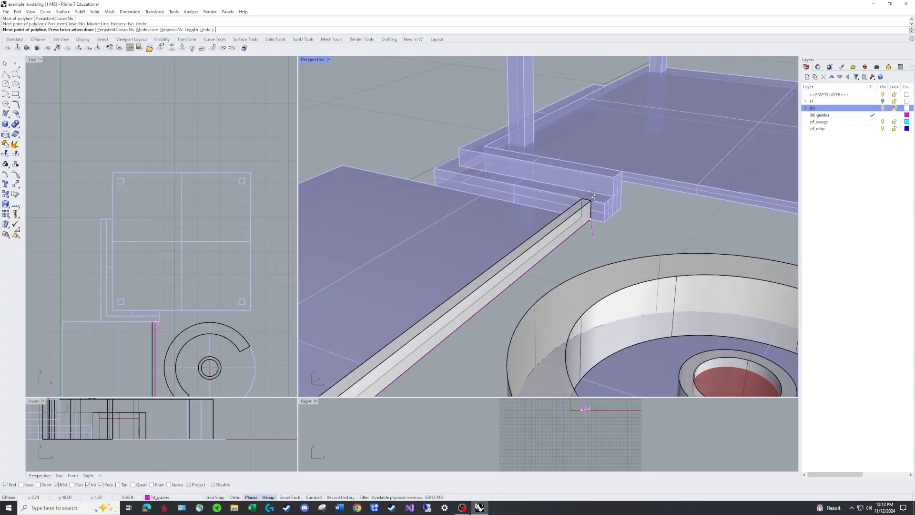
right_click_drag(612, 191, 602, 153)
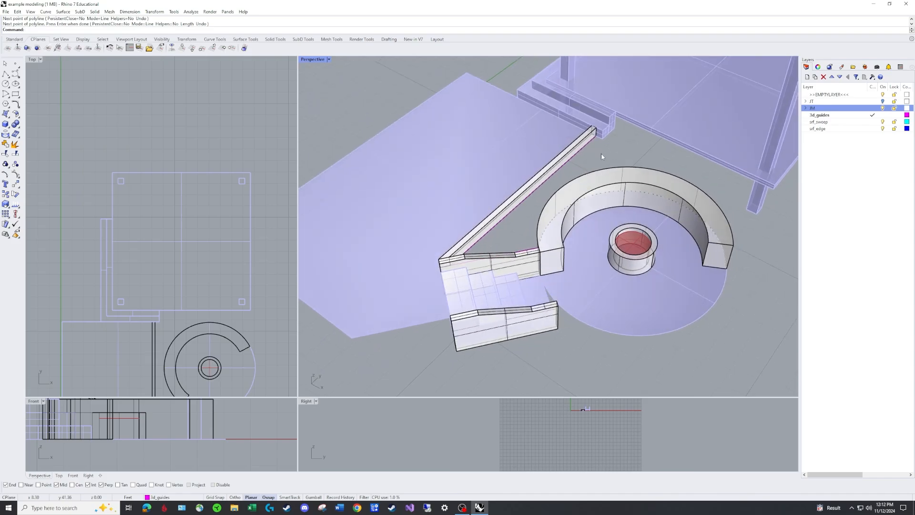
type("PL")
key("Return")
left_click(623, 166)
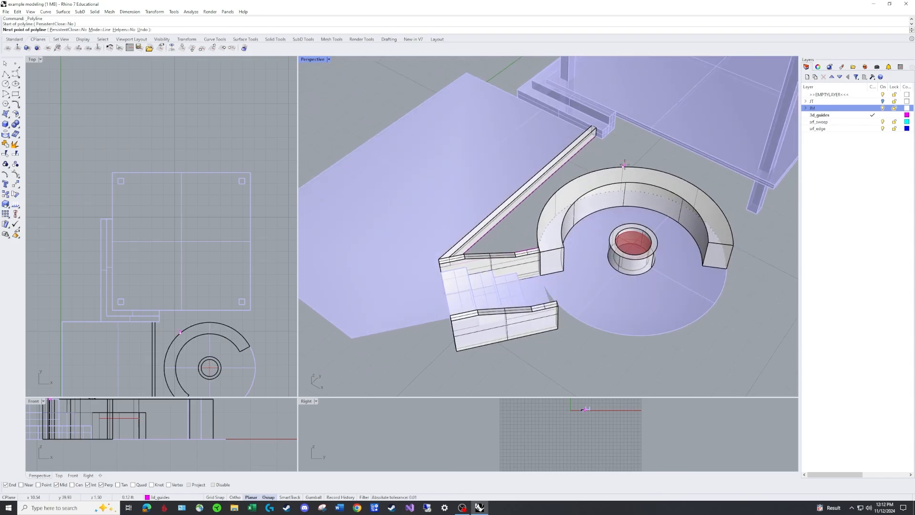
left_click(605, 145)
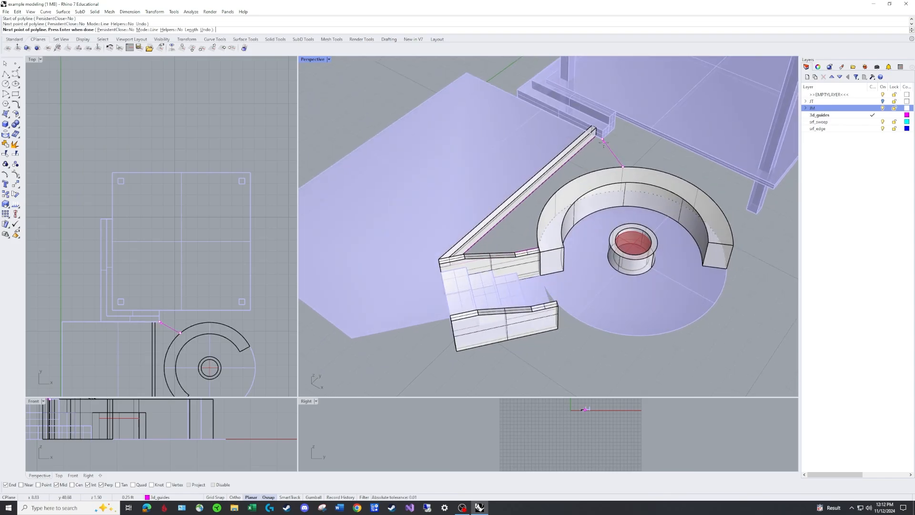
scroll(603, 146, "up", 3)
key("Return")
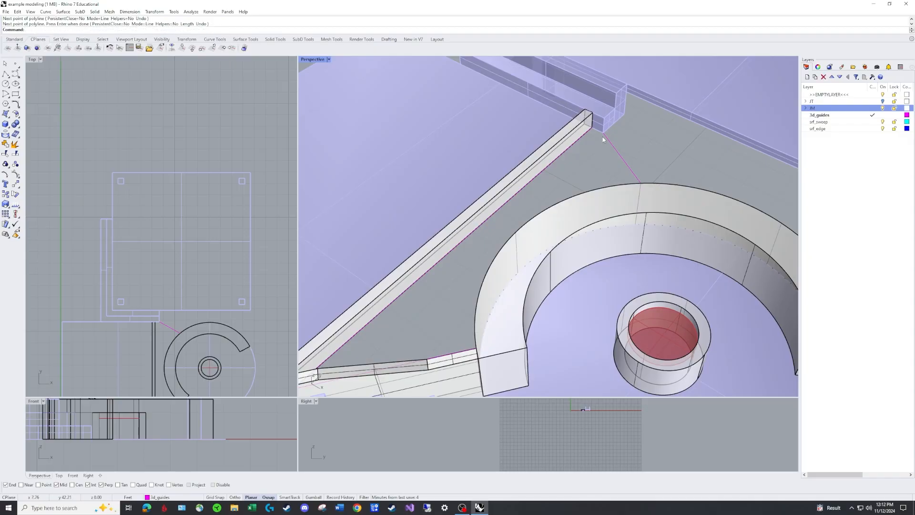
Draw a short polyline from the lower step corner to the lower end of the long straight wall
key("Return")
left_click(602, 134)
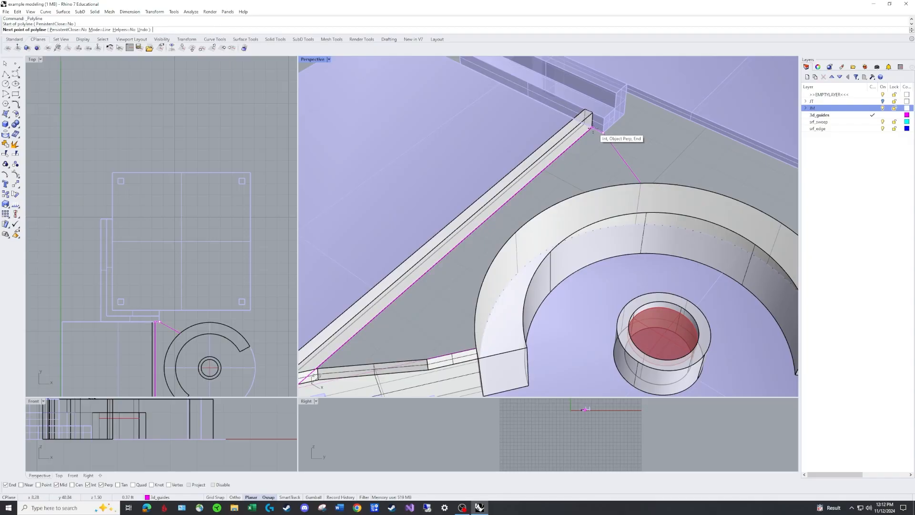
left_click(592, 129)
key("Return")
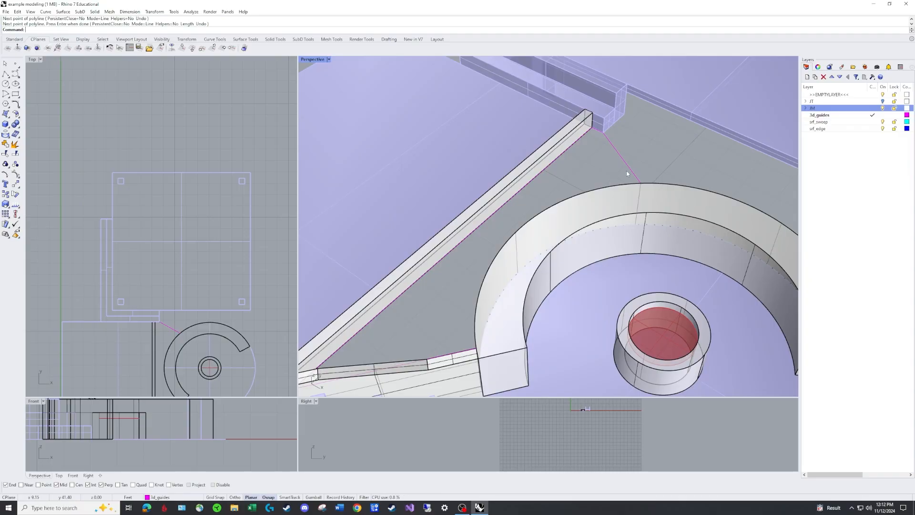
Join the short step-edge line with the line running to the curved wall into one curve
key("ctrl+j")
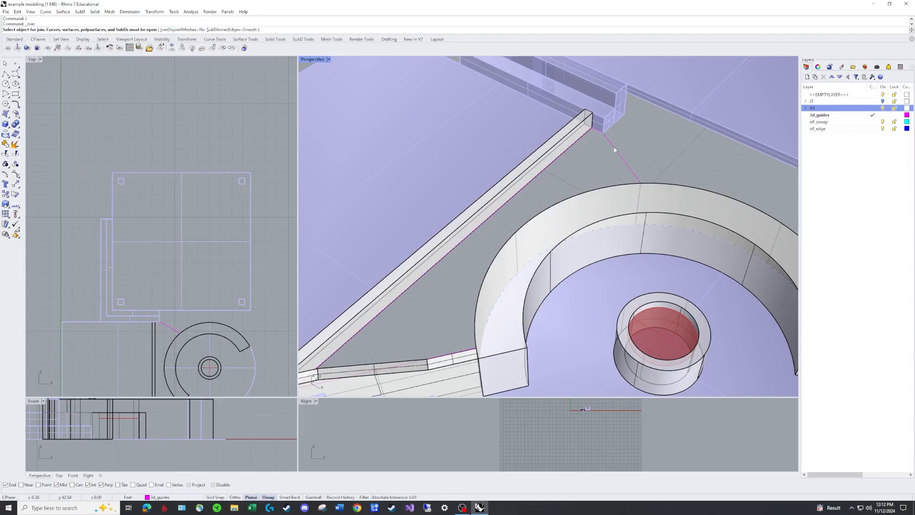
left_click(607, 138)
left_click(599, 132)
key("Return")
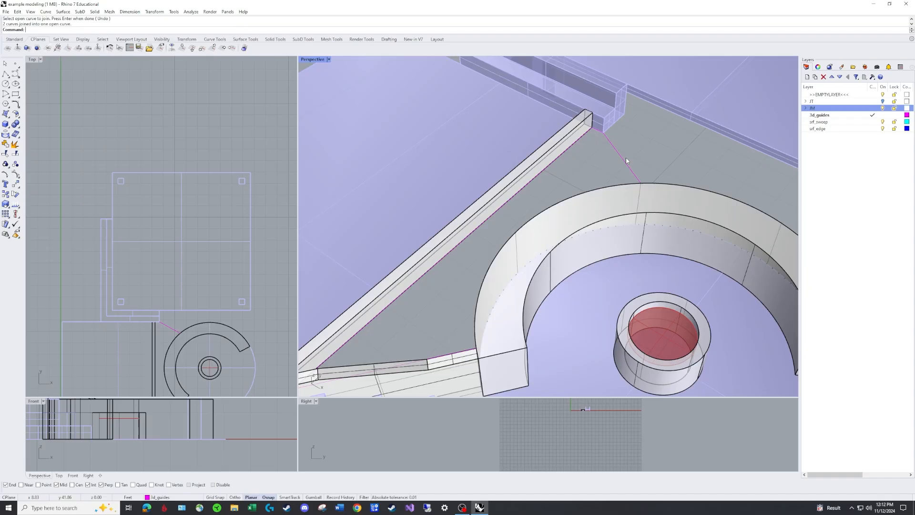
left_click(621, 158)
left_click(611, 172)
Make srf_sweep the current layer
scroll(606, 170, "down", 3)
right_click_drag(605, 170, 609, 151)
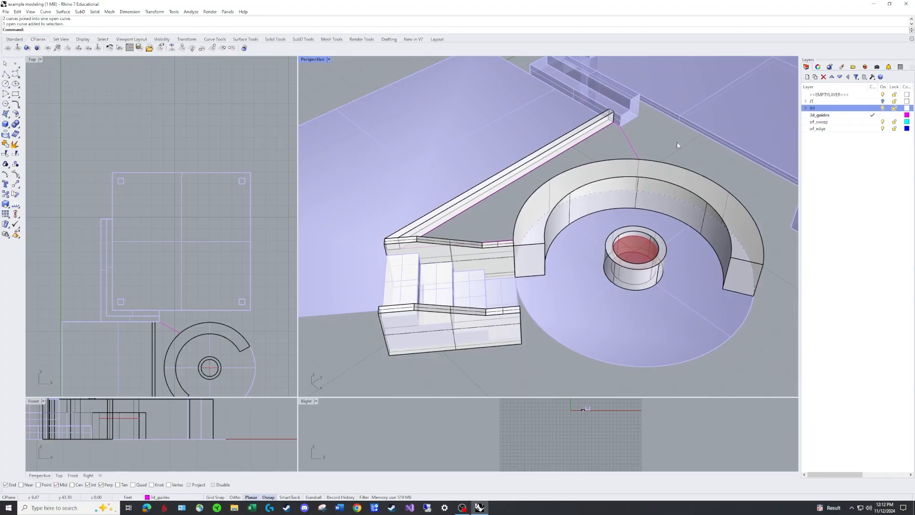
double_click(860, 123)
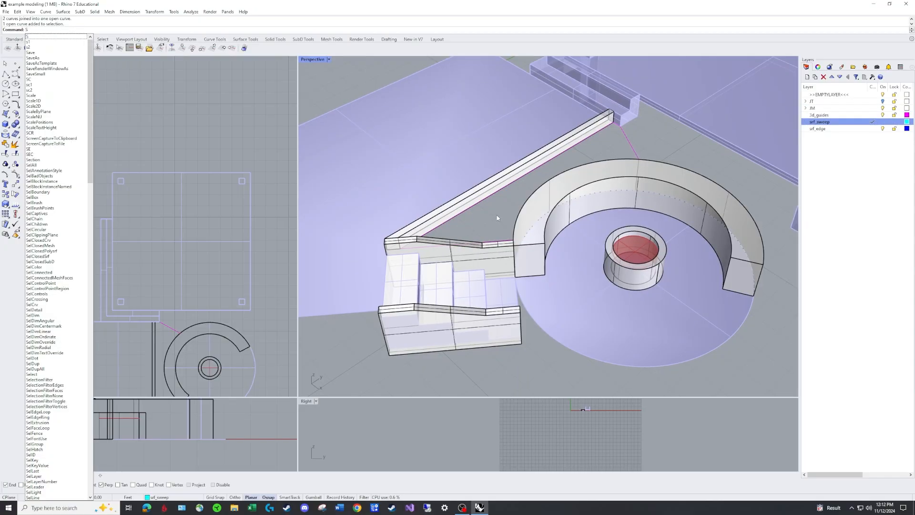
Start Sweep2 with the straight-wall guide line and the curved wall's outer top edge as rails, unlocking the 3d_srf_walls layer for edge selection
type("2")
key("Return")
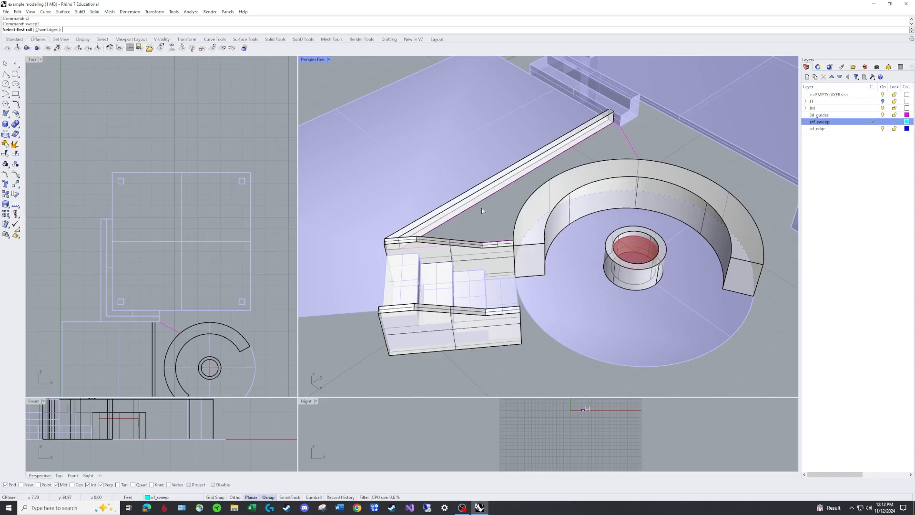
left_click(529, 176)
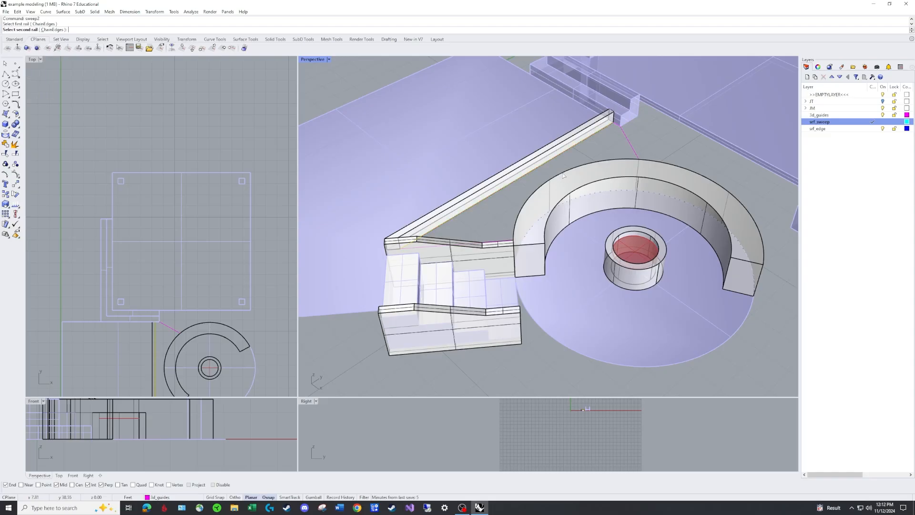
left_click(806, 108)
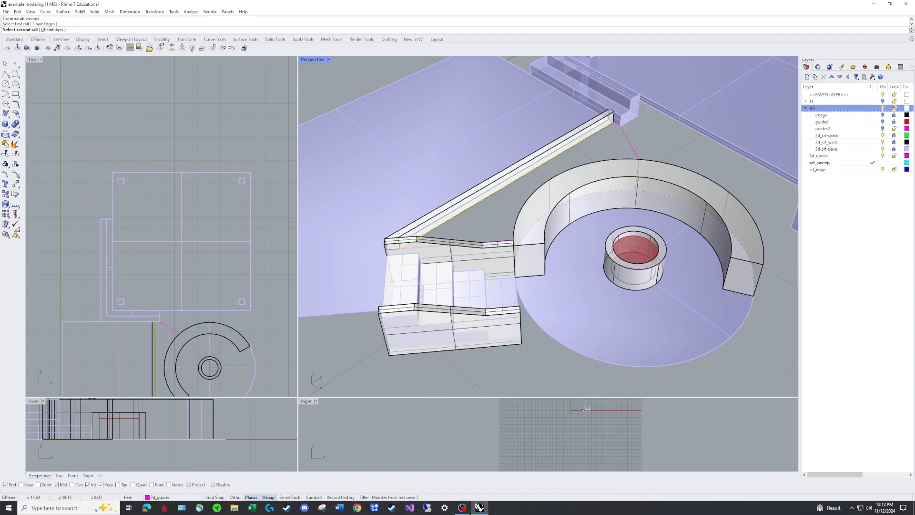
left_click(894, 143)
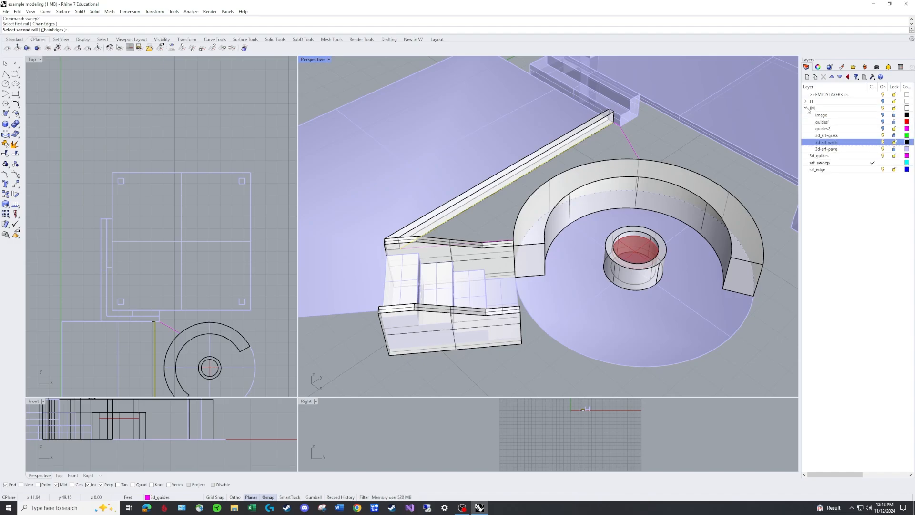
left_click(806, 109)
left_click(540, 190)
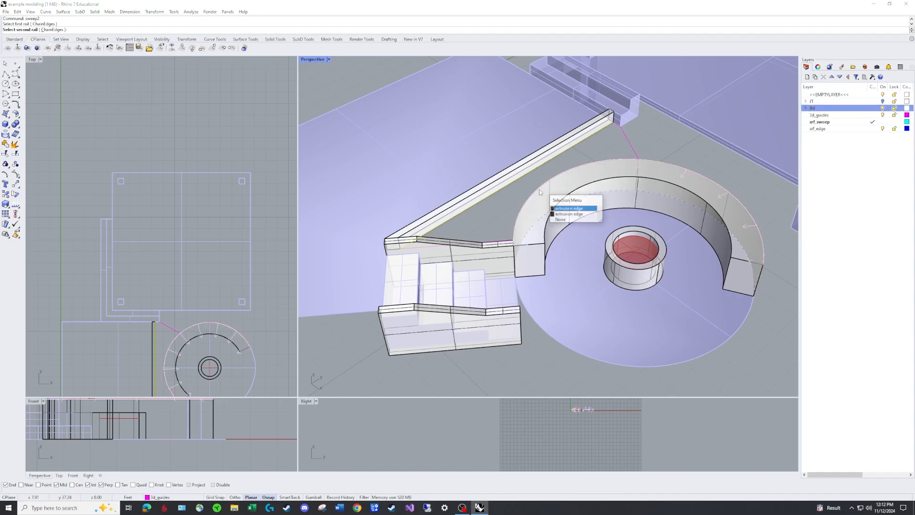
left_click(568, 209)
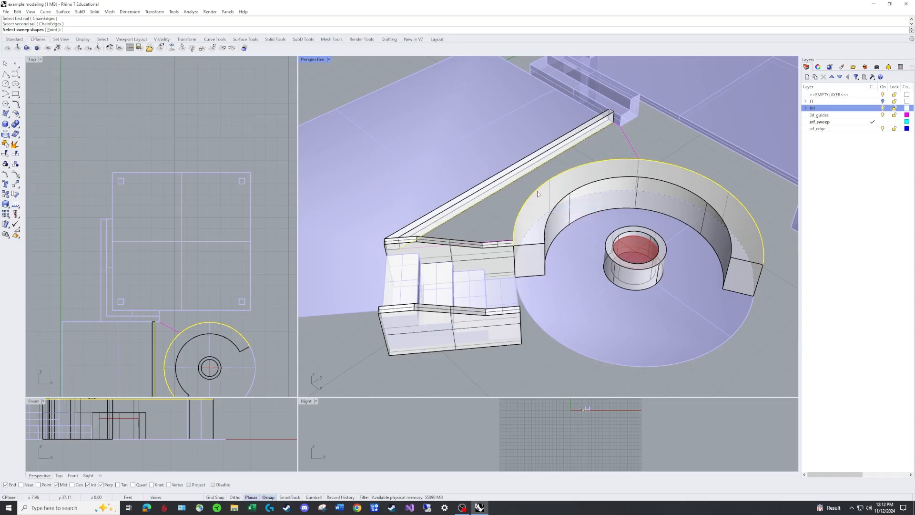
Add the stair-wall guide curve and the short guide line at the far end as cross sections, and create the two-rail sweep without changing cross sections
scroll(528, 215, "up", 1)
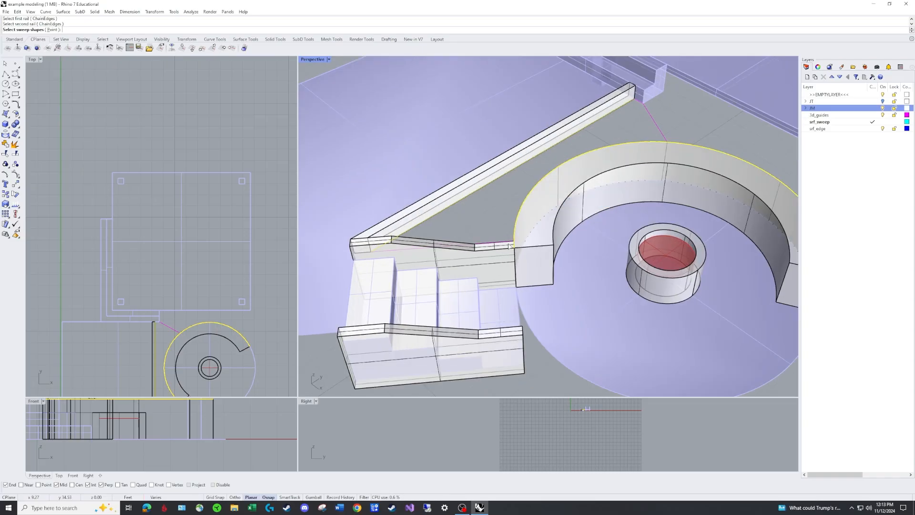
left_click(508, 244)
left_click(531, 260)
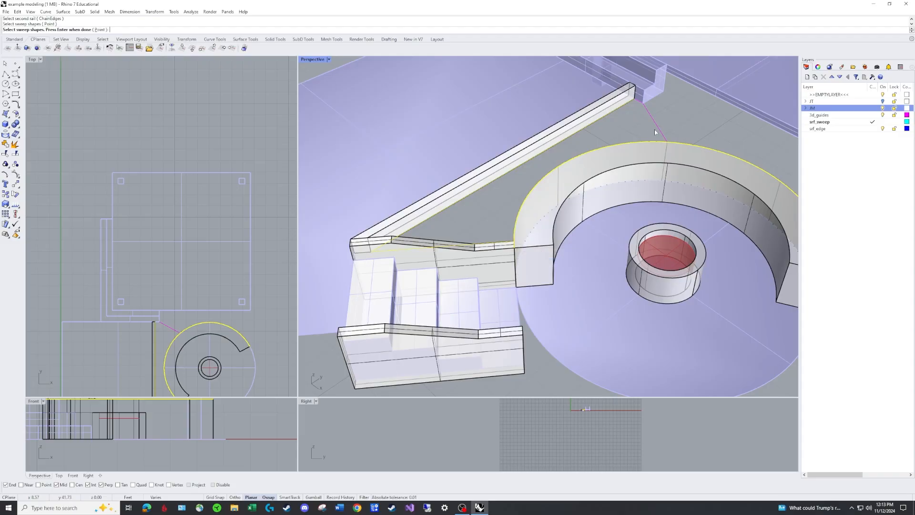
left_click(657, 125)
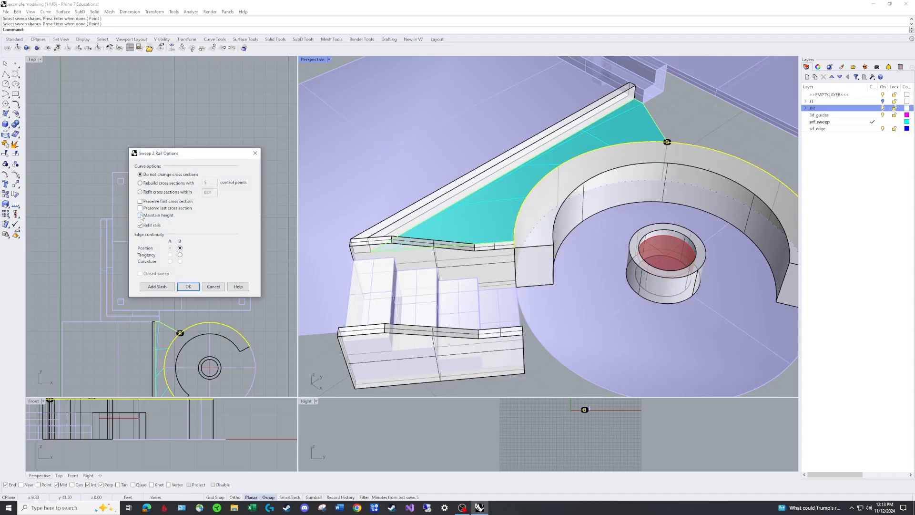
left_click(188, 287)
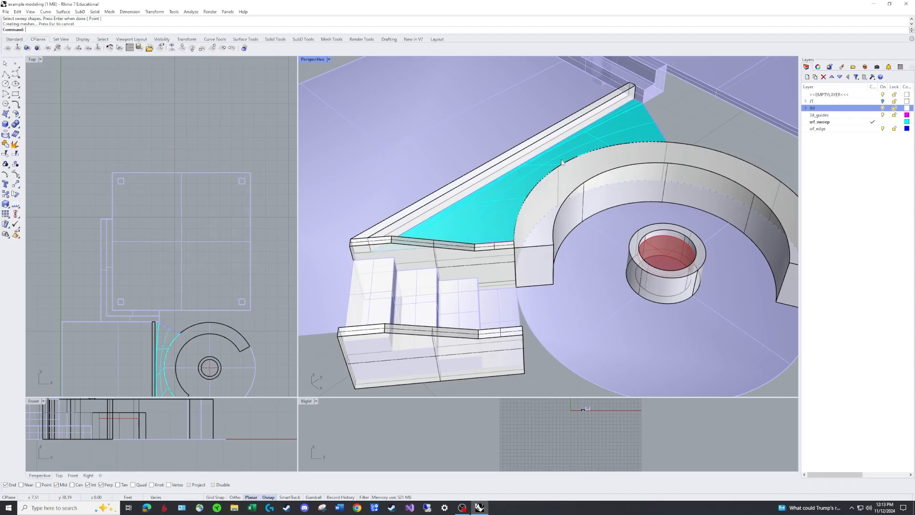
Make srf_edge the current layer and turn off the srf_sweep layer
right_click_drag(637, 149, 573, 148)
scroll(578, 182, "up", 5)
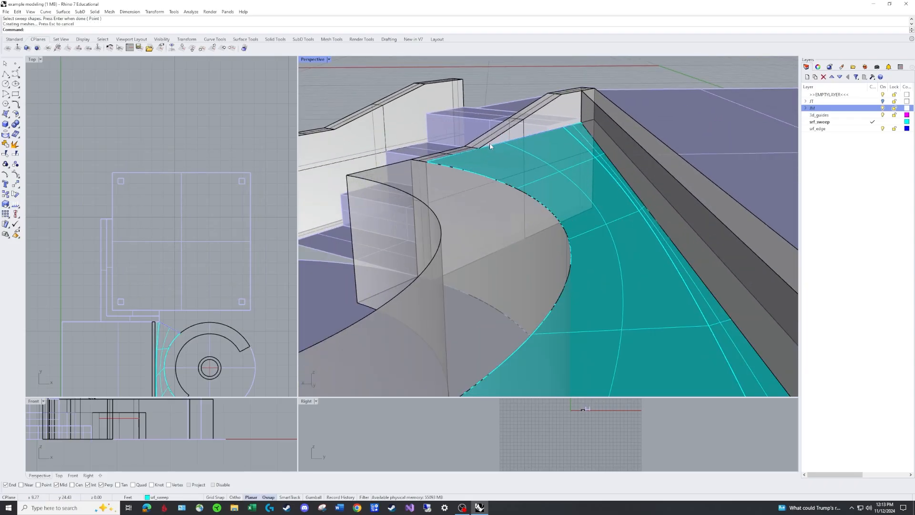
right_click_drag(507, 151, 579, 150)
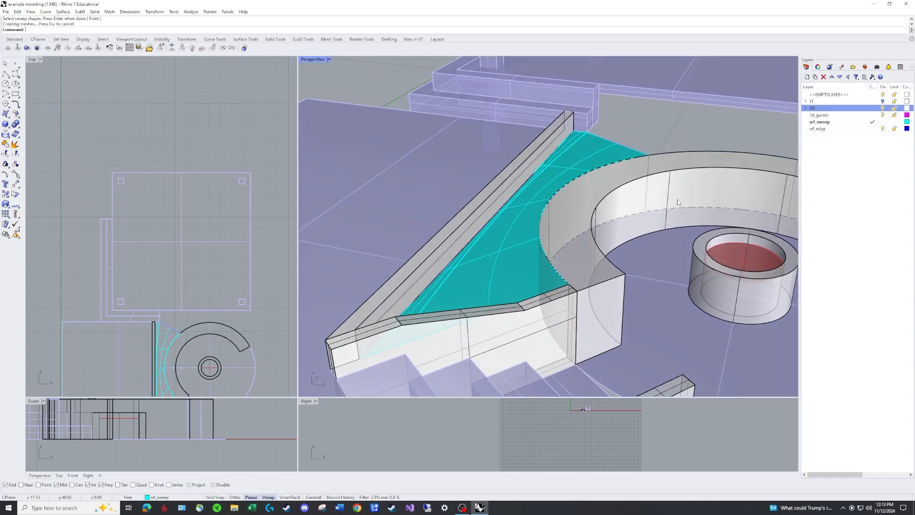
scroll(579, 149, "up", 5)
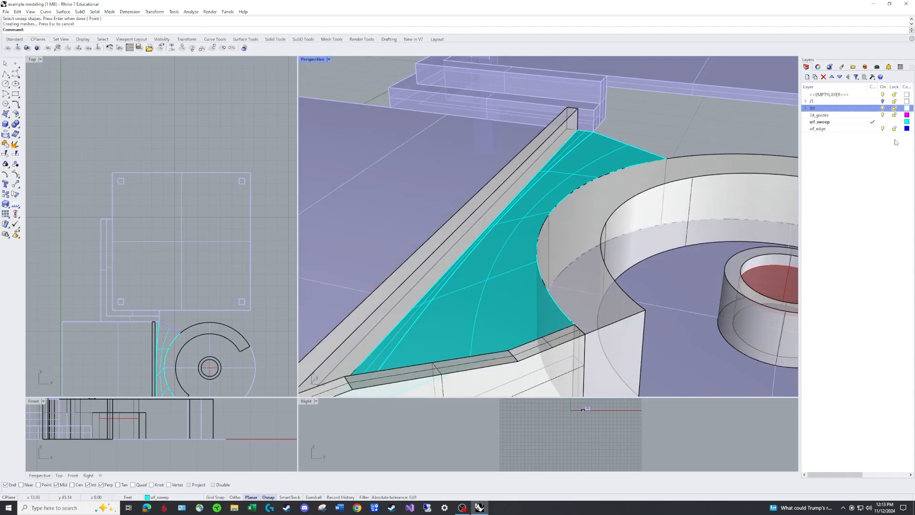
left_click(871, 128)
left_click(883, 121)
Create an EdgeSrf surface from the straight-wall guide, stair-wall guide, short far-end guide and the curved wall's outer top edge
scroll(664, 157, "down", 4)
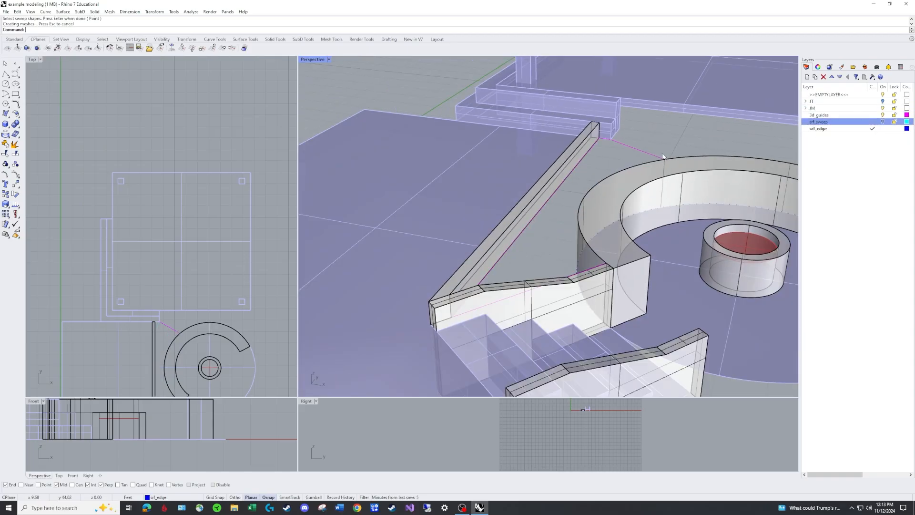
right_click_drag(664, 158, 623, 144)
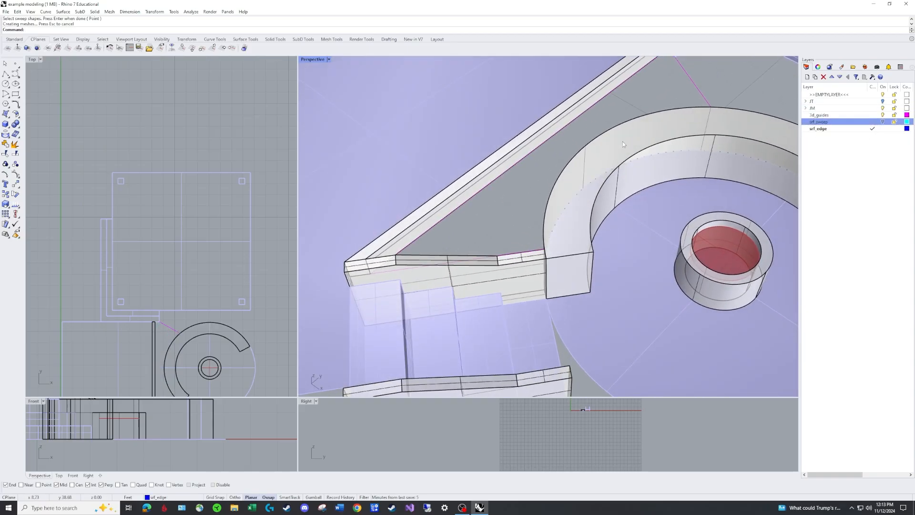
right_click_drag(550, 207, 529, 155)
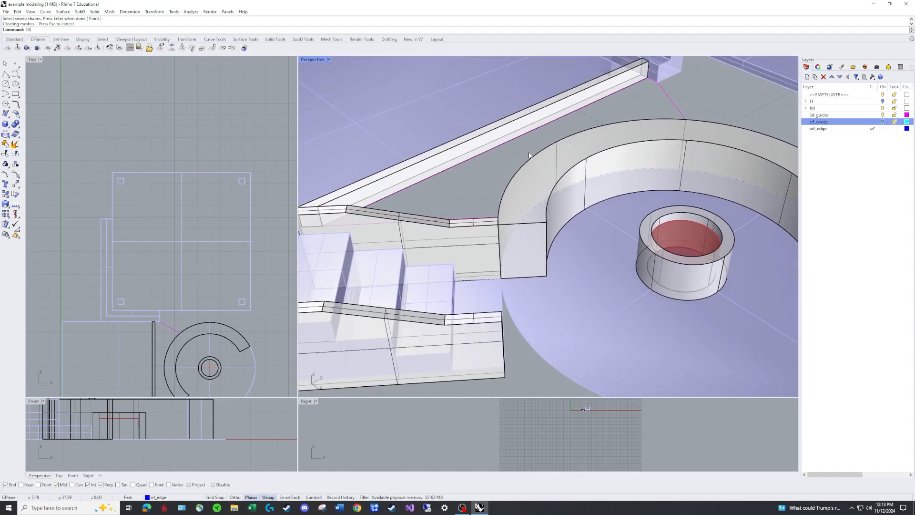
type("EdgeSrf")
key("Return")
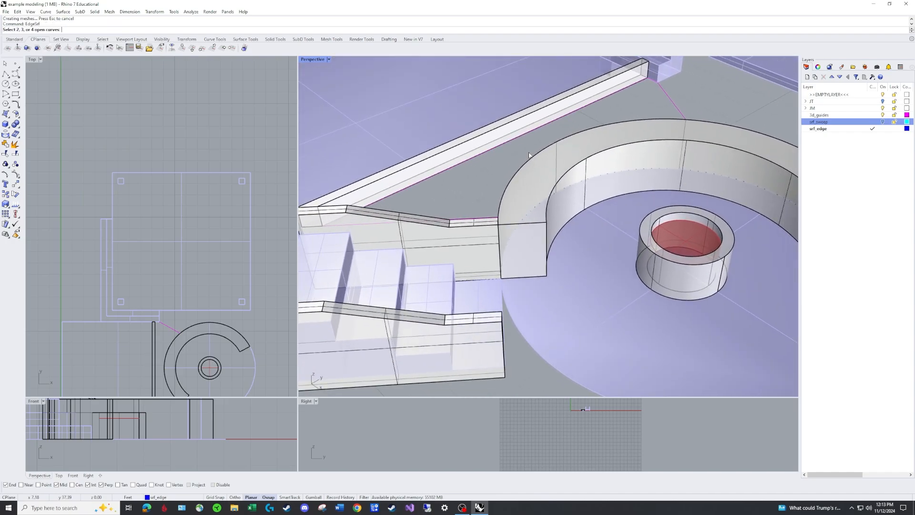
left_click(463, 170)
left_click(474, 187)
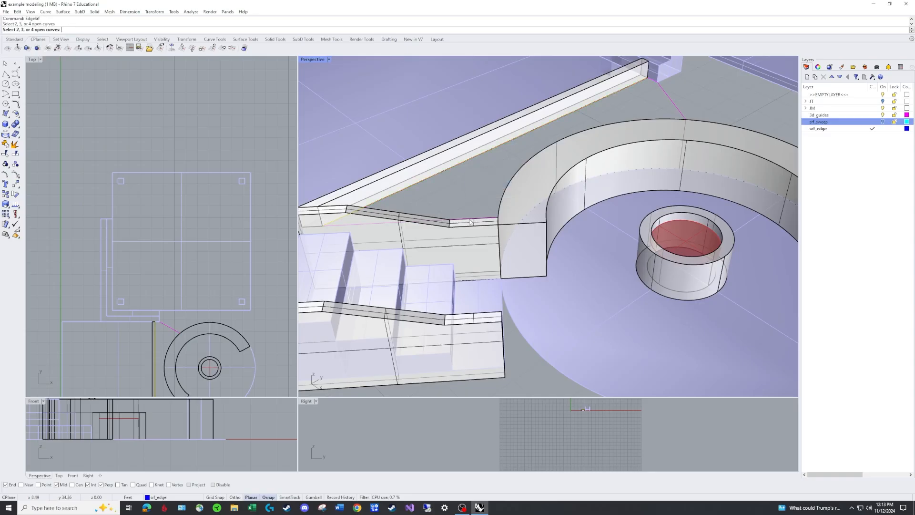
left_click(469, 221)
left_click(491, 247)
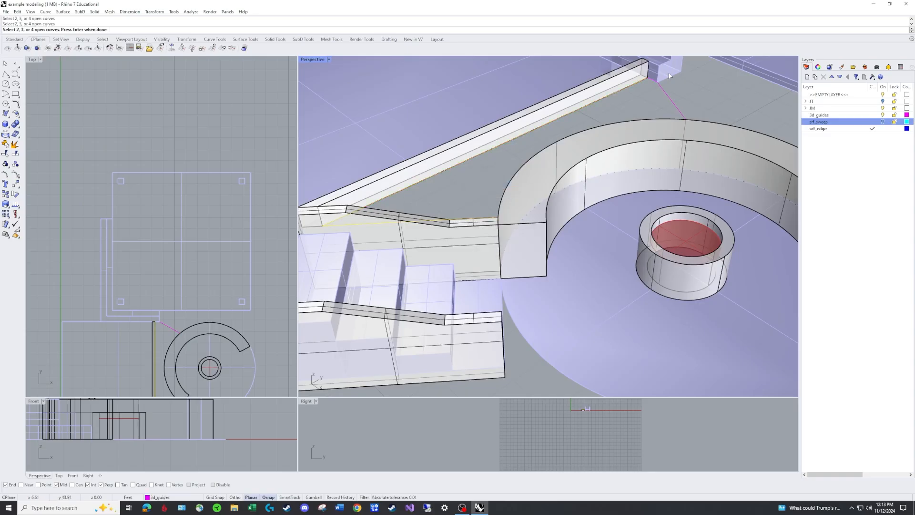
left_click(663, 90)
left_click(639, 123)
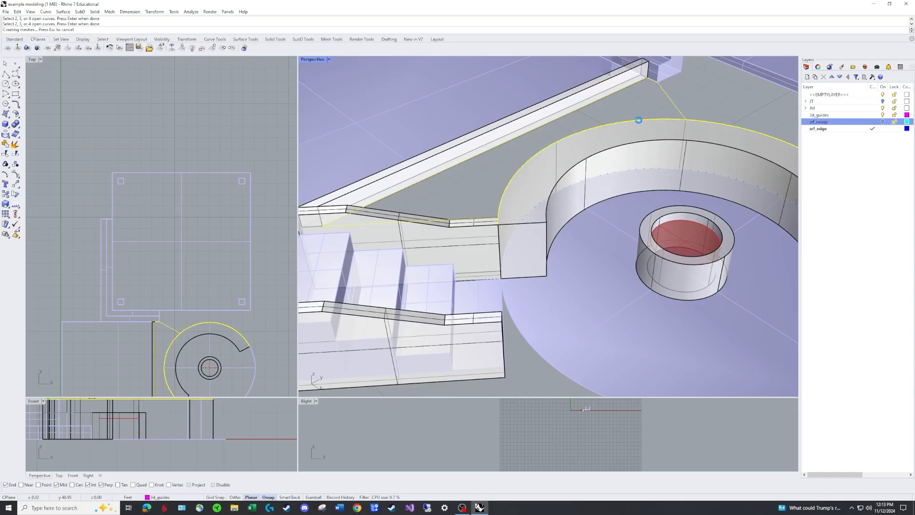
key("Return")
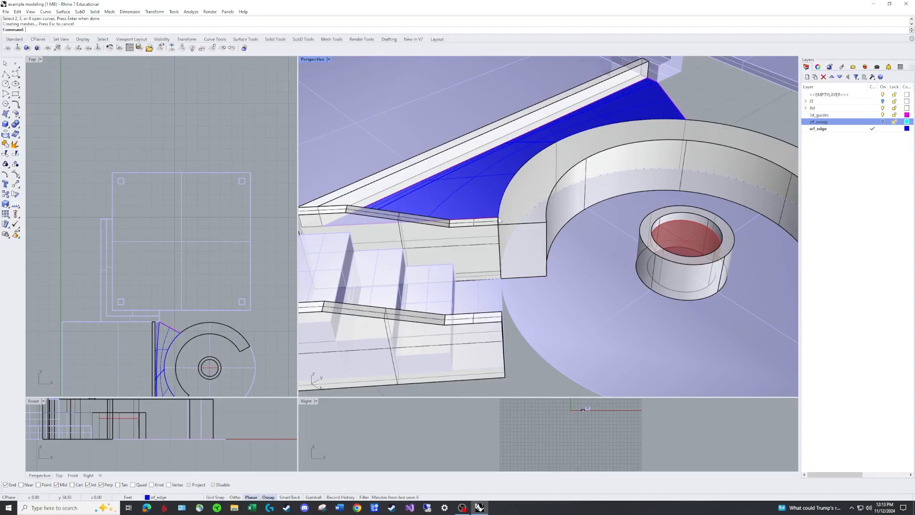
Examine the edge surface and compare it with the sweep surface by temporarily turning on the srf_sweep layer
scroll(500, 207, "down", 5)
scroll(549, 170, "up", 6)
scroll(549, 169, "down", 1)
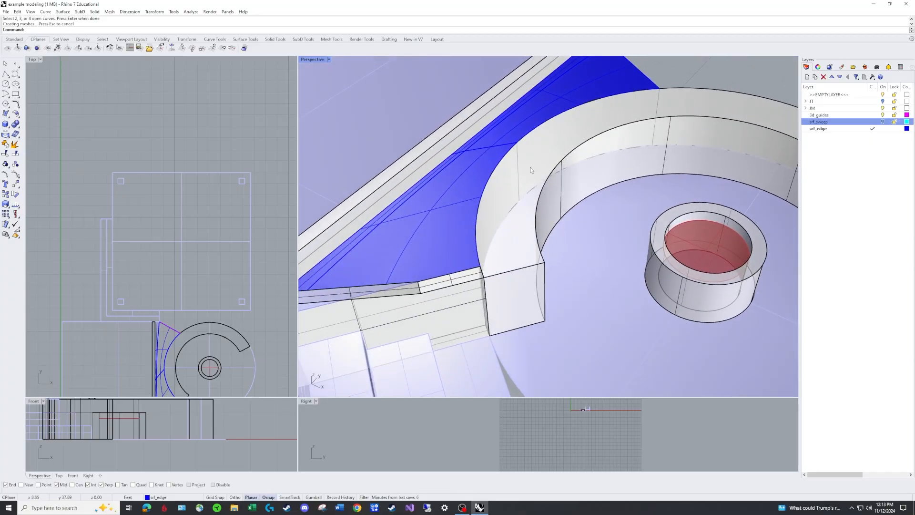
scroll(500, 155, "up", 1)
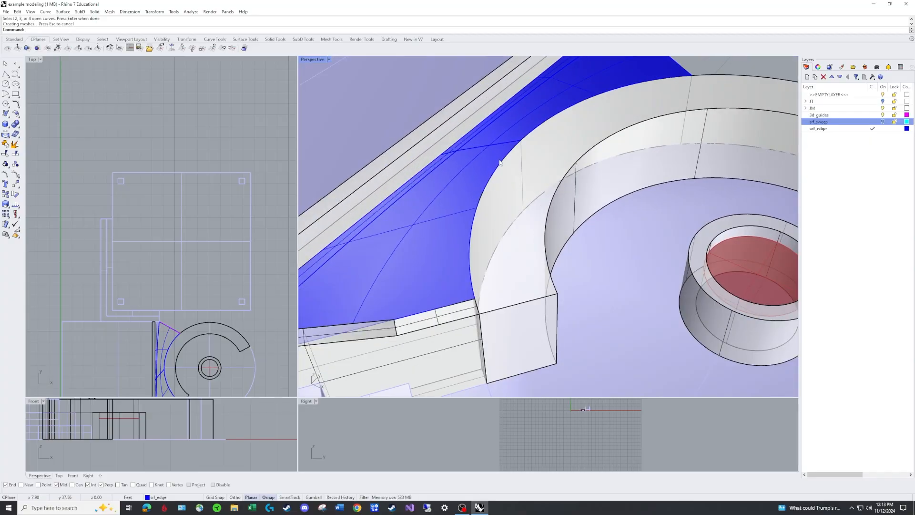
right_click_drag(511, 183, 537, 162)
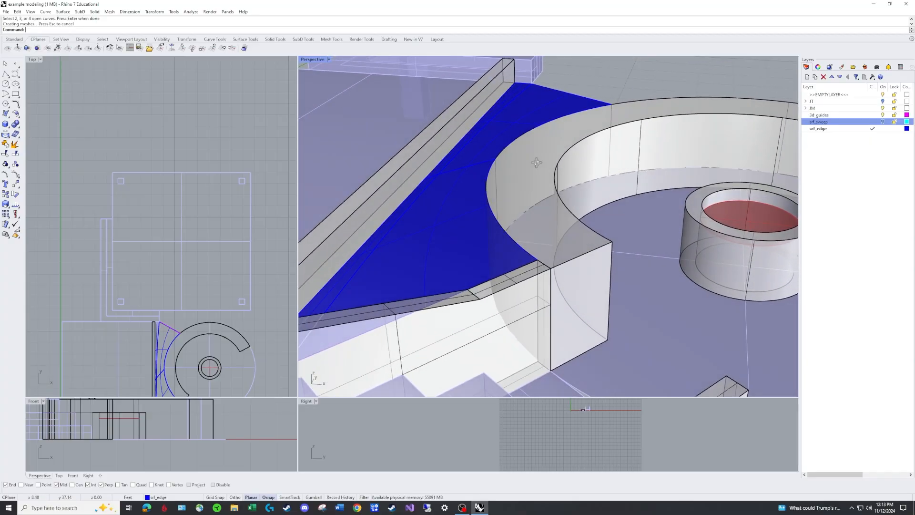
left_click(883, 122)
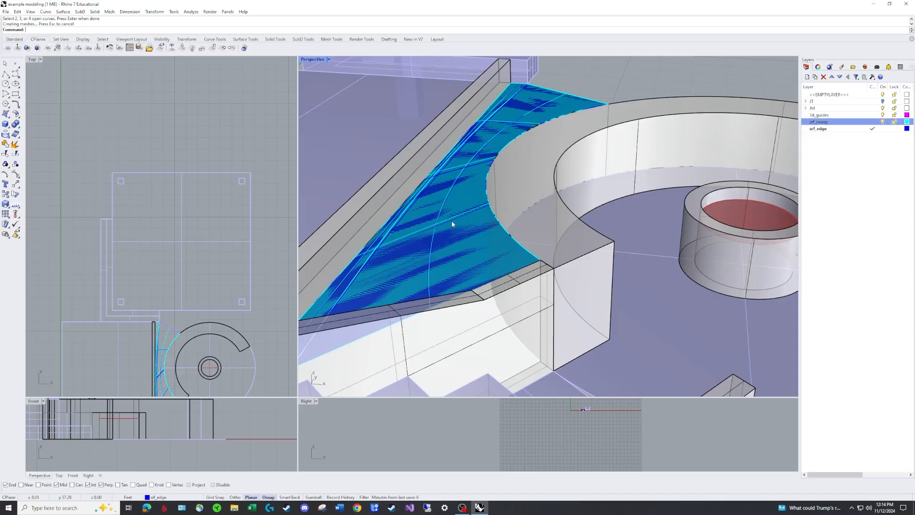
scroll(408, 229, "up", 3)
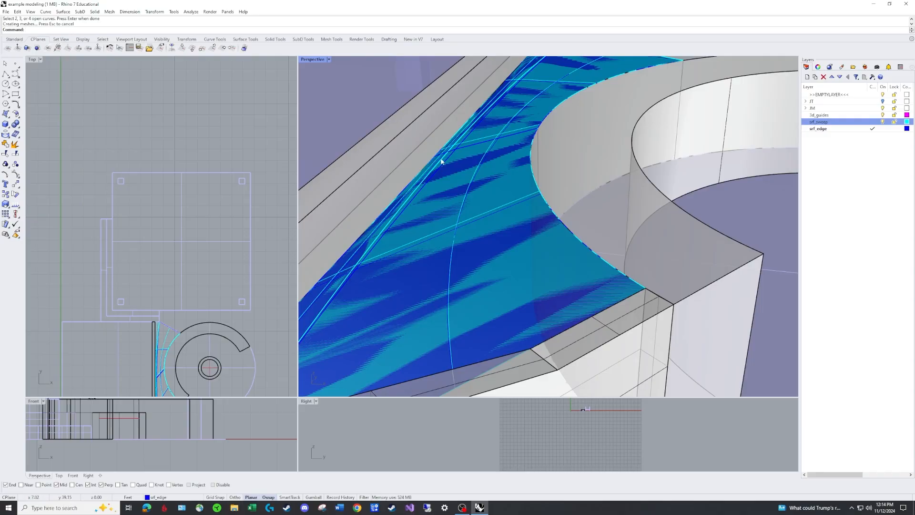
scroll(500, 168, "down", 5)
scroll(452, 190, "up", 4)
right_click_drag(452, 190, 348, 165)
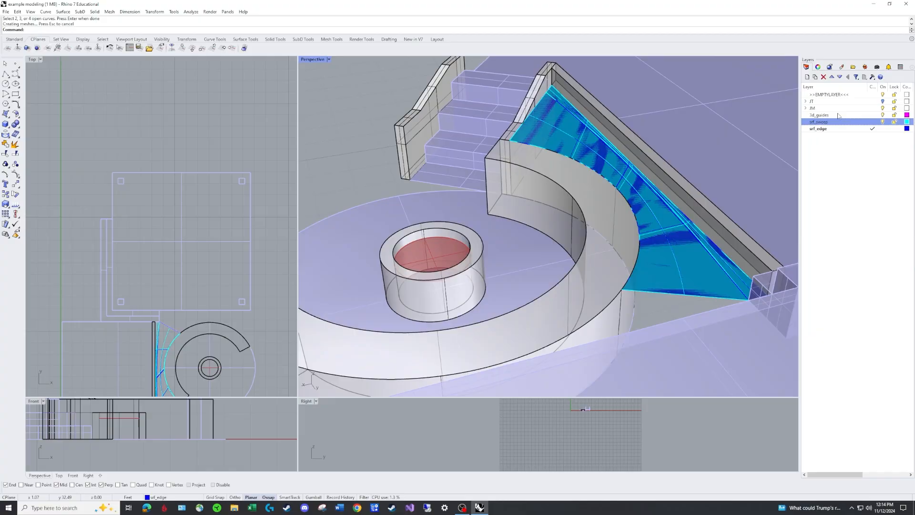
left_click(883, 122)
Set the Perspective viewport to Rendered display mode and examine how the edge surface meets the surrounding walls
right_click_drag(624, 236, 567, 169)
scroll(567, 170, "up", 5)
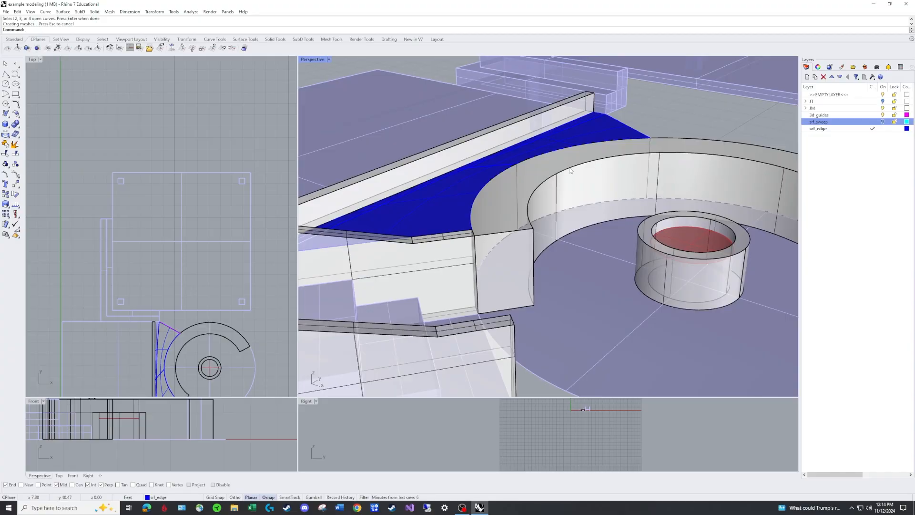
scroll(571, 171, "down", 6)
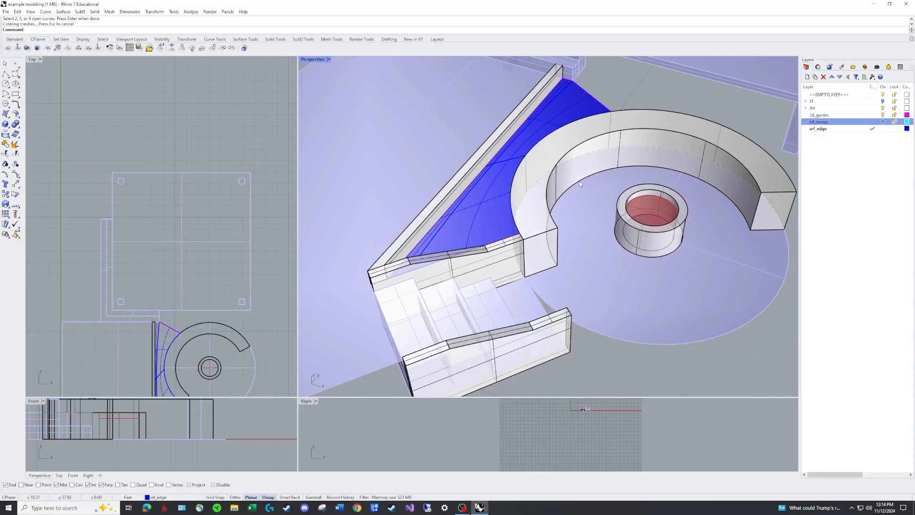
left_click(329, 59)
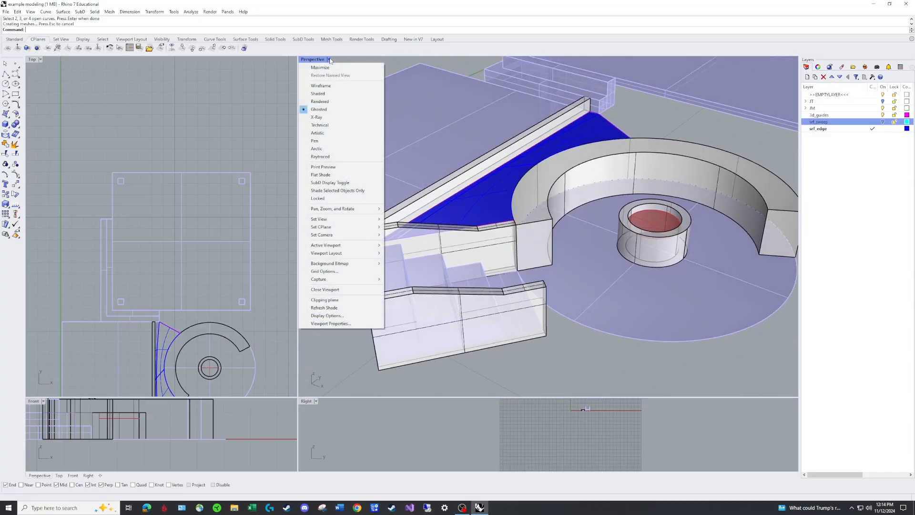
left_click(324, 102)
scroll(571, 167, "up", 3)
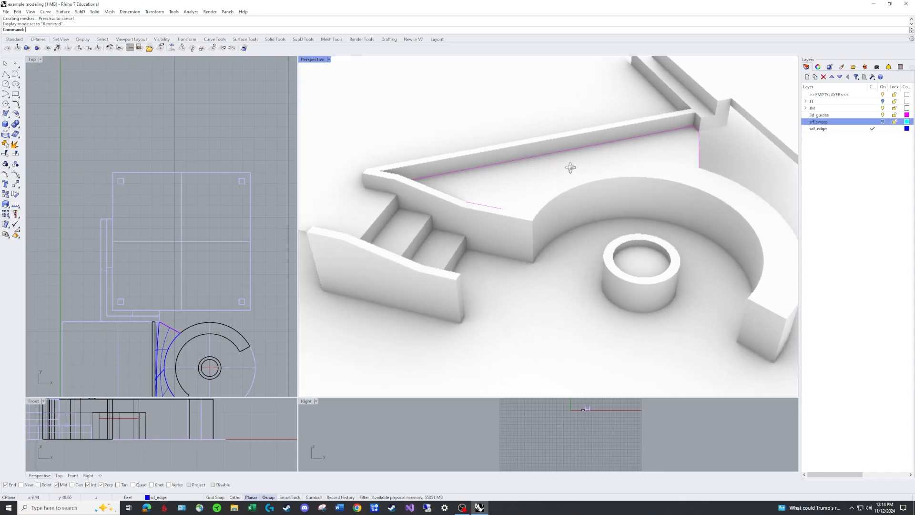
right_click_drag(571, 167, 487, 157)
scroll(616, 208, "up", 4)
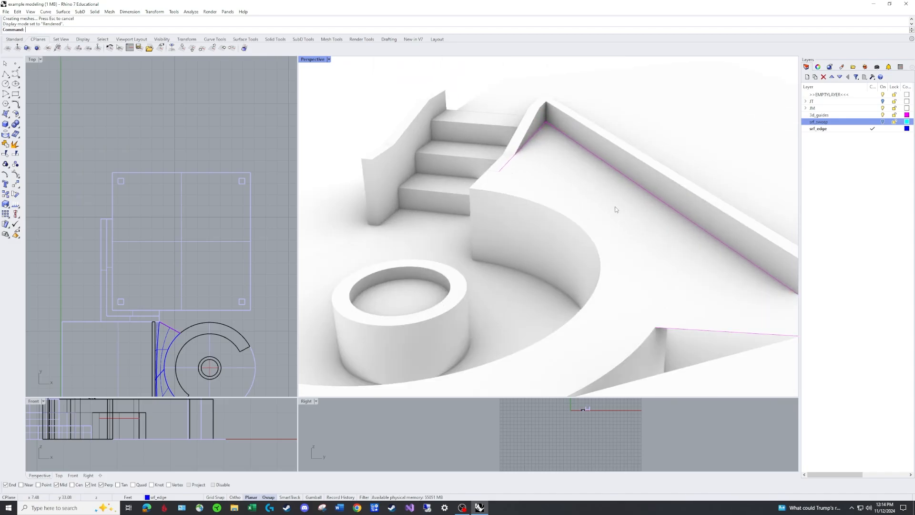
right_click_drag(616, 209, 562, 149)
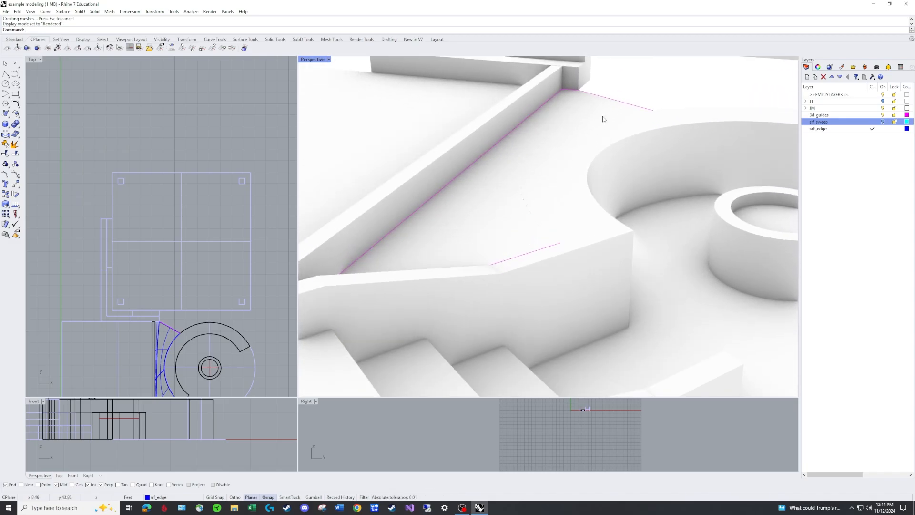
right_click_drag(603, 119, 547, 205)
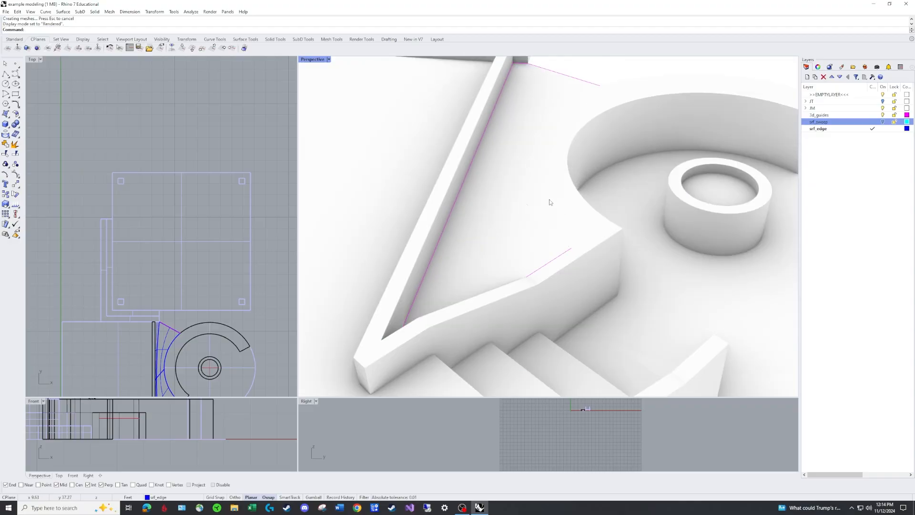
scroll(550, 202, "down", 5)
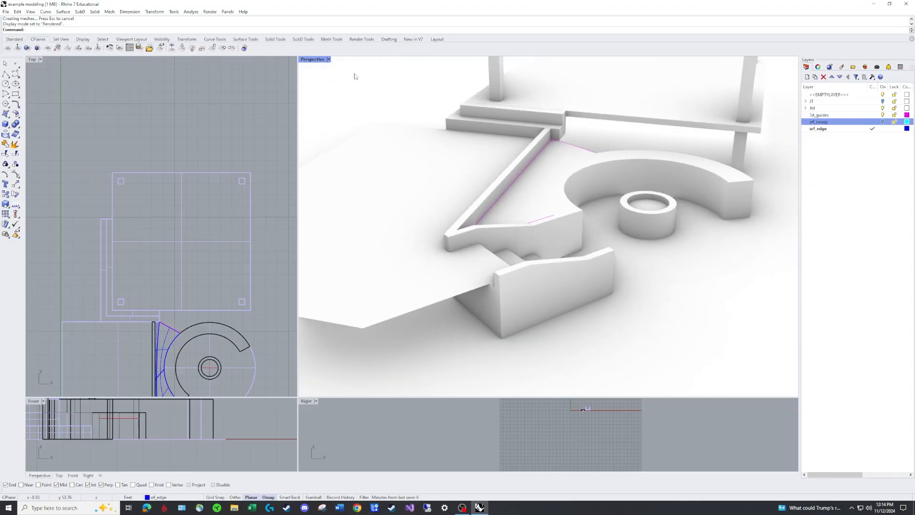
Set the Perspective viewport to Ghosted display mode and examine where the edge surface meets the curved, stair and straight walls
left_click(329, 60)
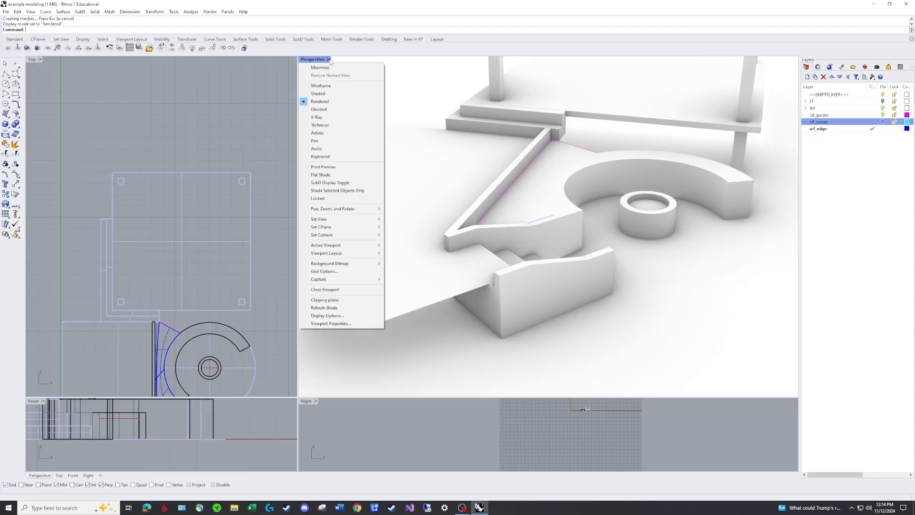
left_click(324, 111)
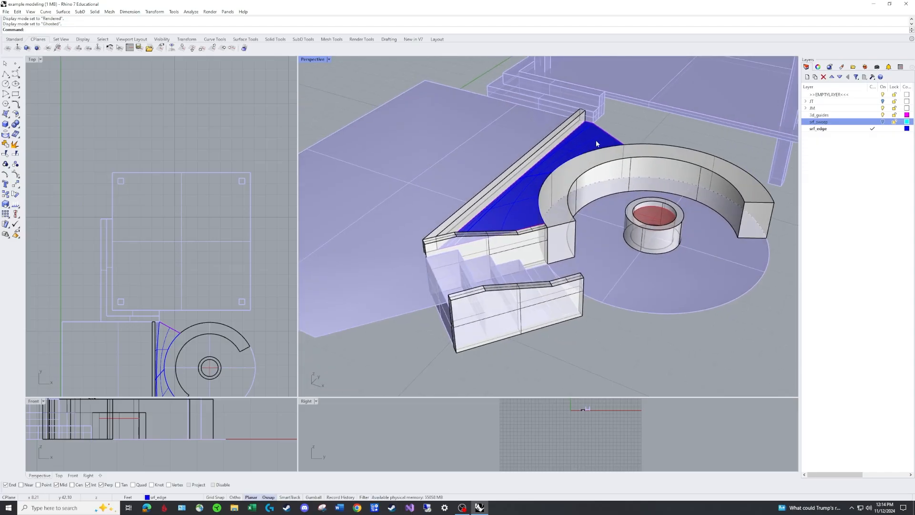
scroll(566, 189, "up", 5)
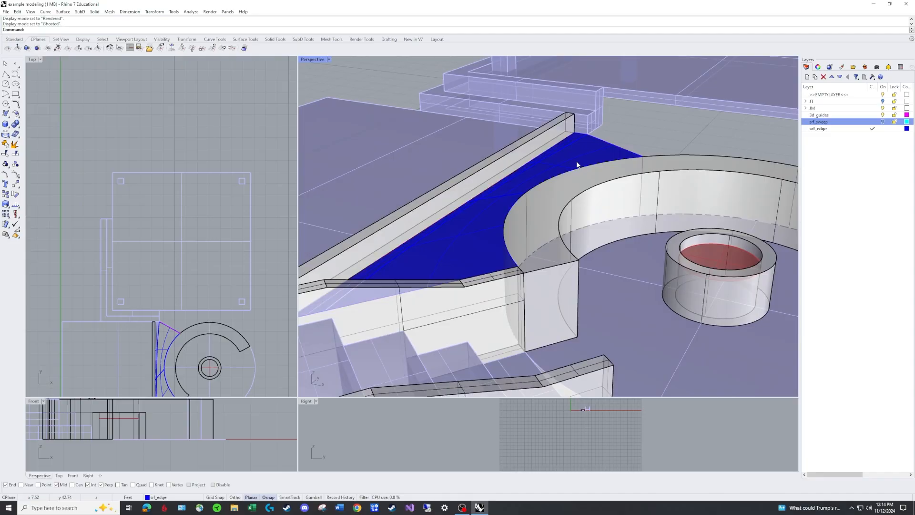
scroll(511, 269, "up", 2)
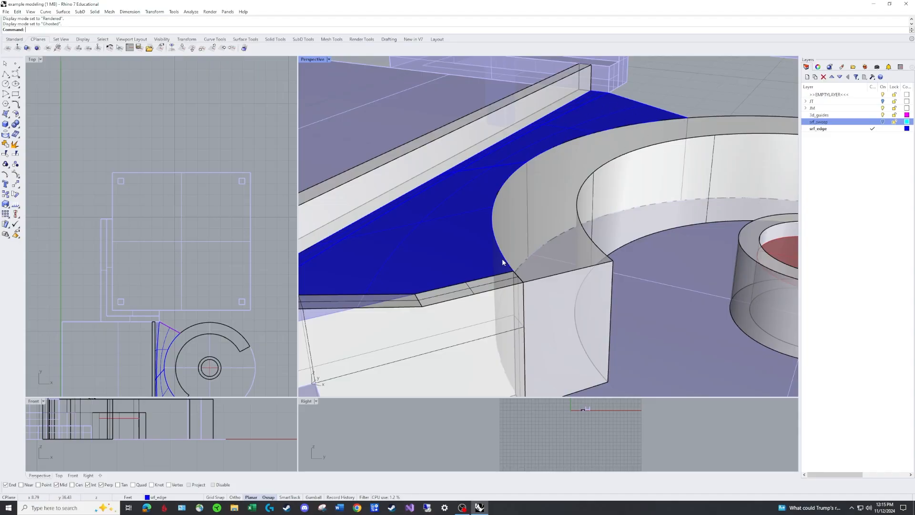
right_click_drag(602, 132, 498, 144)
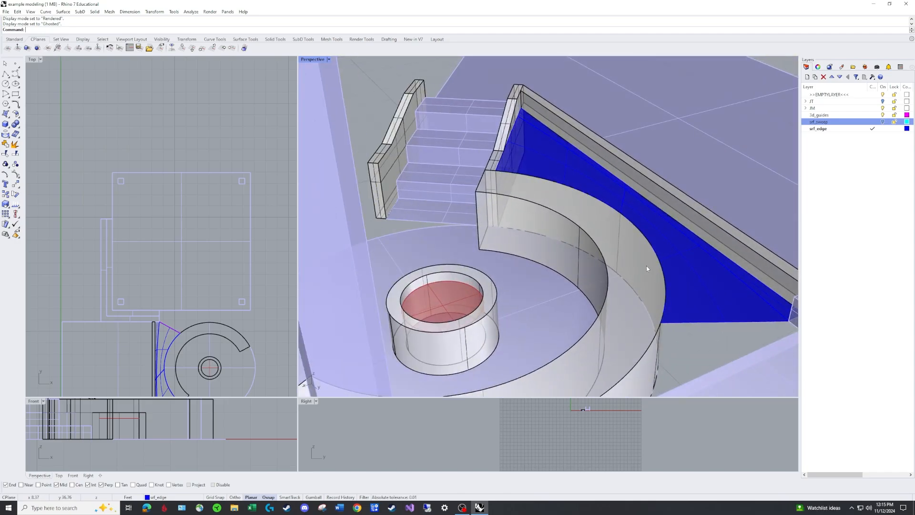
mouse_move(646, 267)
right_mouse_down()
mouse_move(643, 249)
mouse_move(639, 265)
right_mouse_up()
Delete the edge surface between the straight wall, stair wall and curved seat wall
left_click(562, 162)
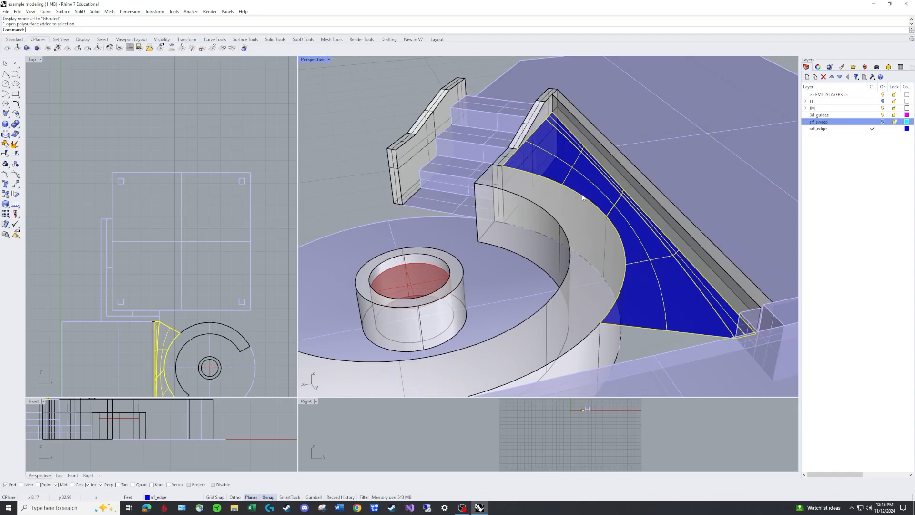
key("Delete")
right_click_drag(575, 190, 537, 148)
scroll(537, 148, "up", 3)
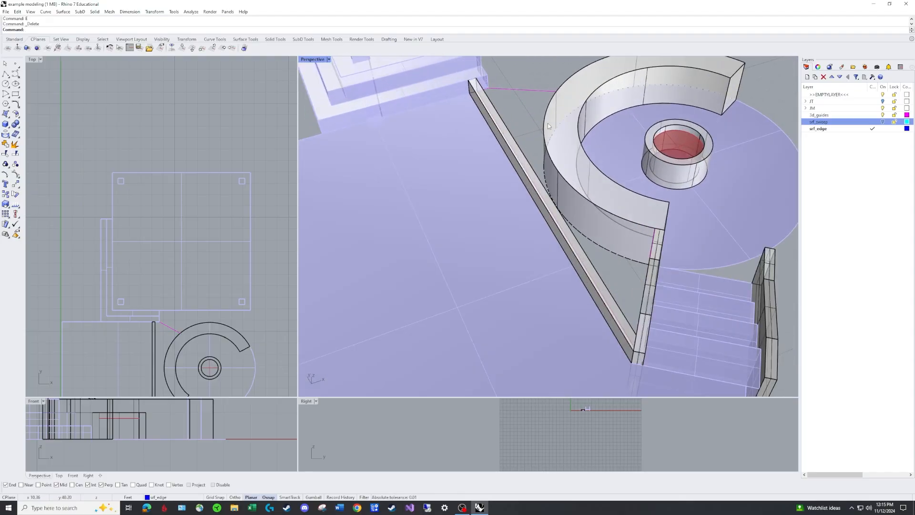
Duplicate the curved seat wall's outer top edge as a curve with DupEdge
type("DupBorder")
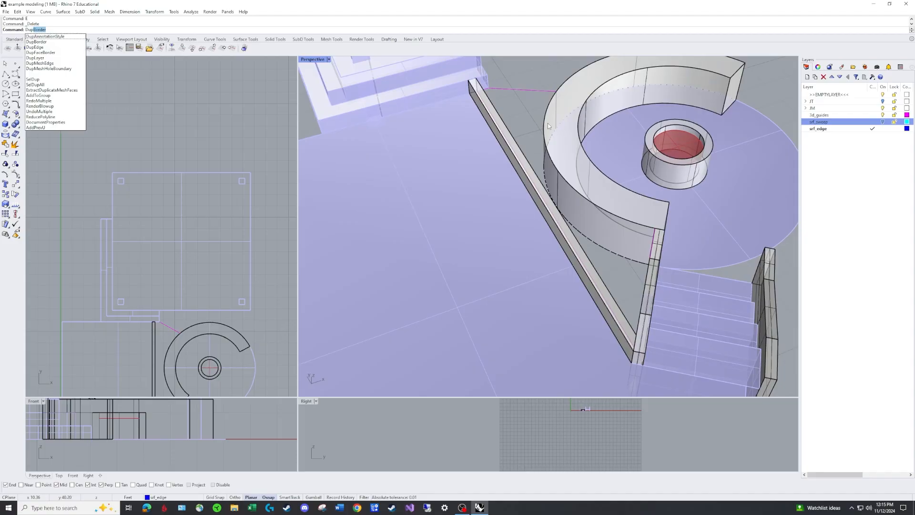
key("Down")
key("Down")
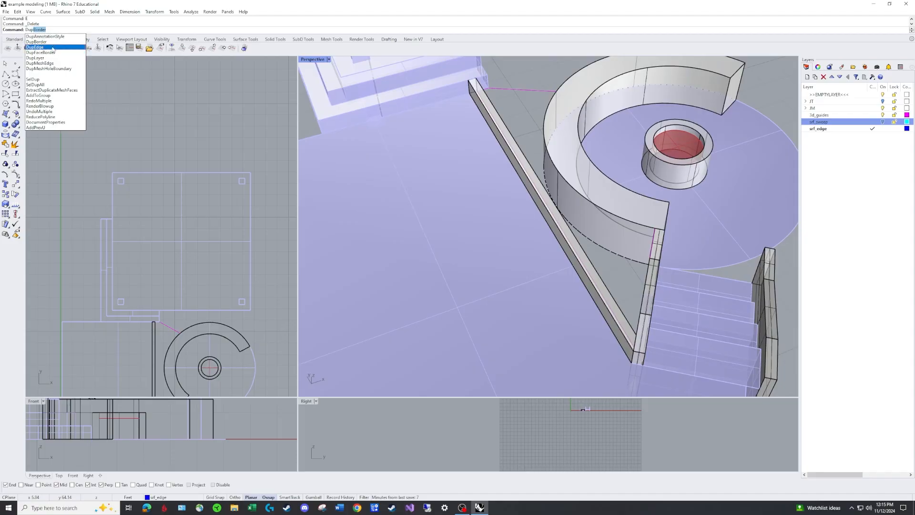
key("Return")
left_click(569, 185)
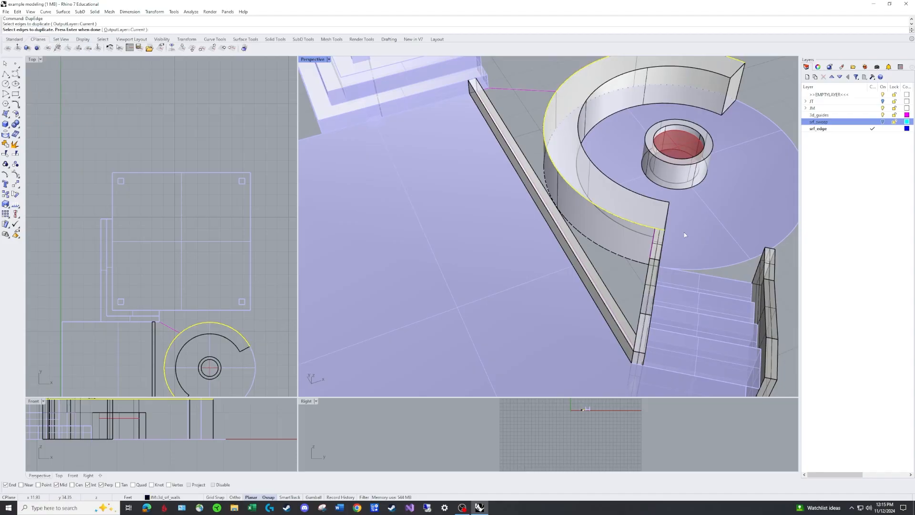
key("Return")
Make 3d_guides the current layer and assign the duplicated edge curve to it
right_click_drag(685, 232, 618, 189)
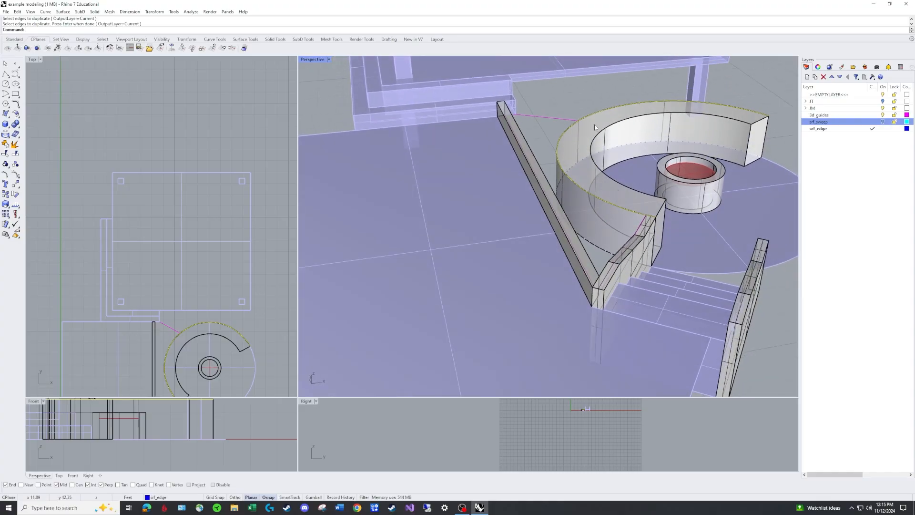
left_click(872, 116)
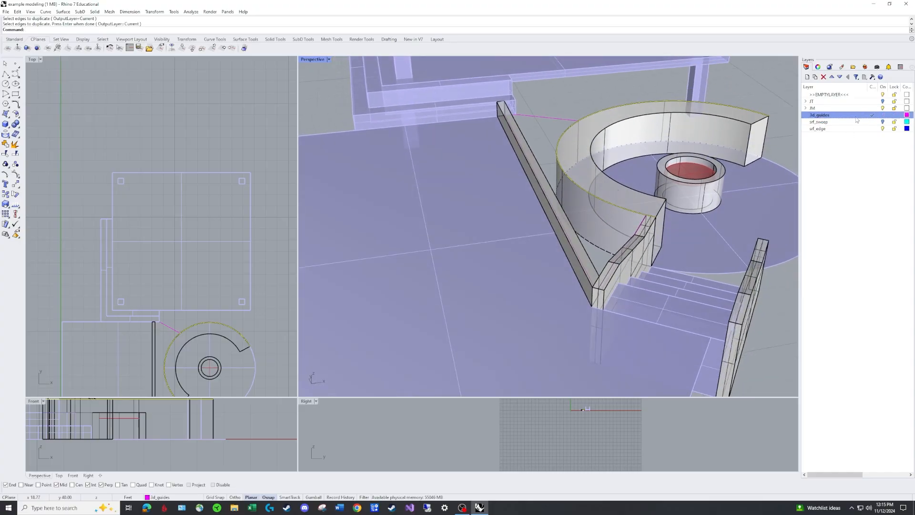
left_click(817, 68)
left_click(908, 115)
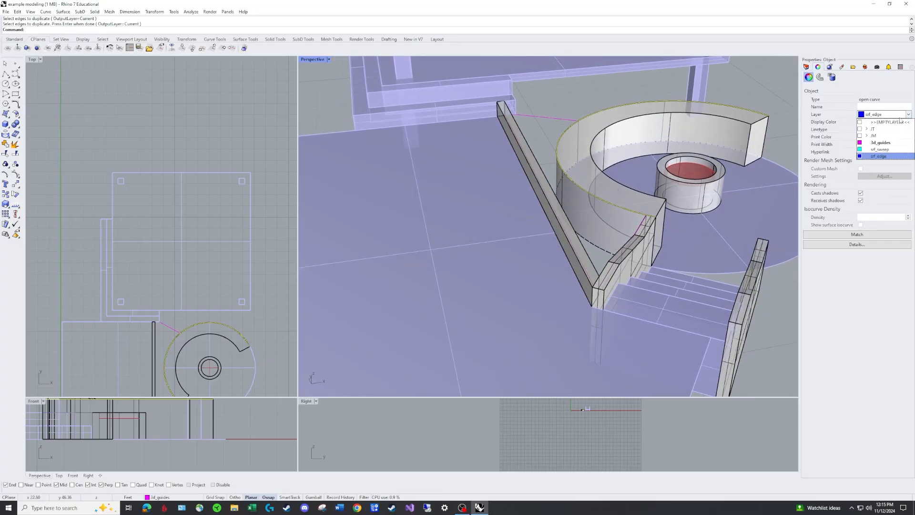
left_click(880, 146)
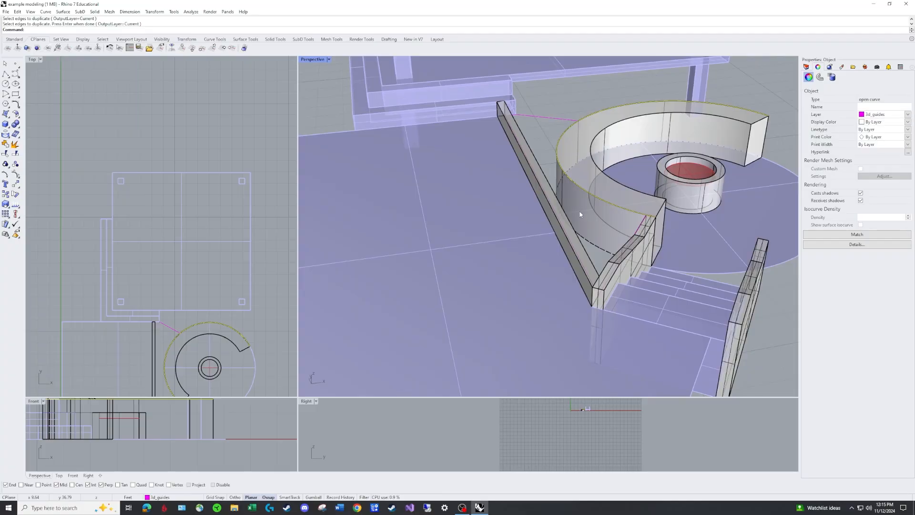
Move the duplicated curved-wall edge curve 0.25 ft straight down below the wall's top edge
type("m")
key("Return")
left_click(655, 217)
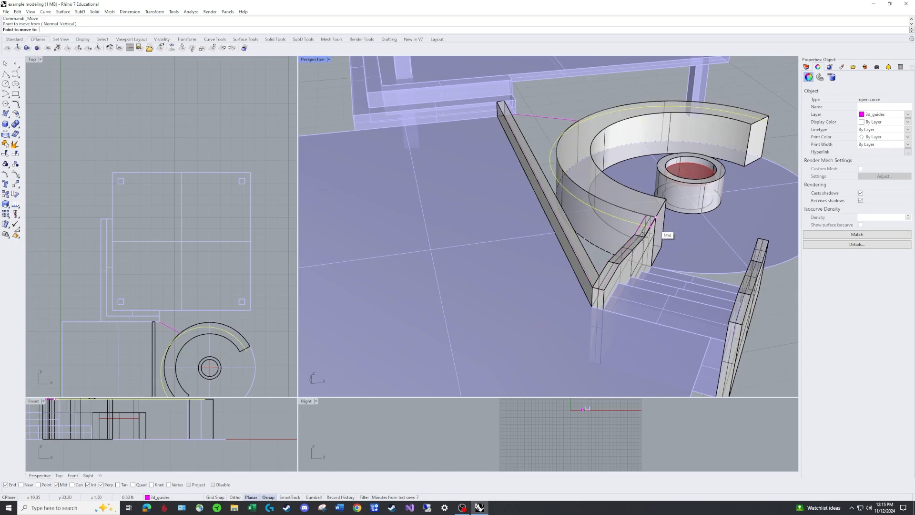
right_click_drag(84, 453, 186, 449)
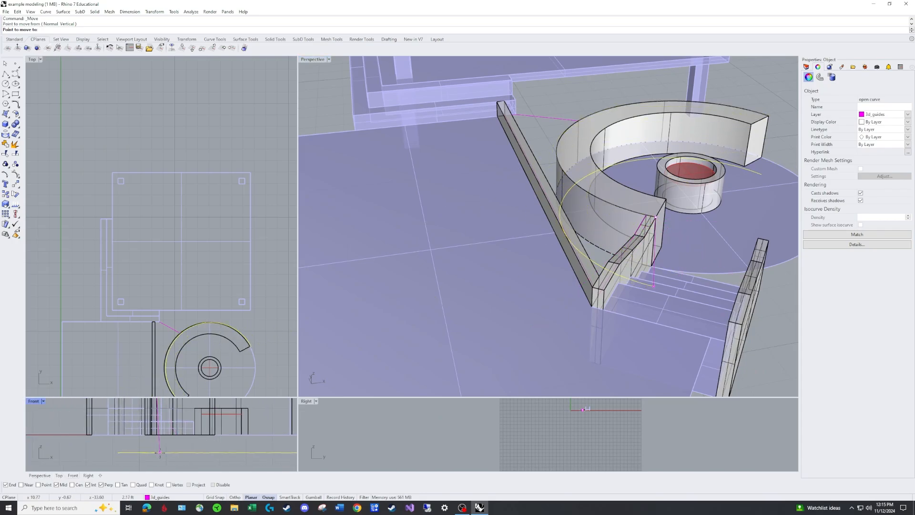
type(".25")
key("Return")
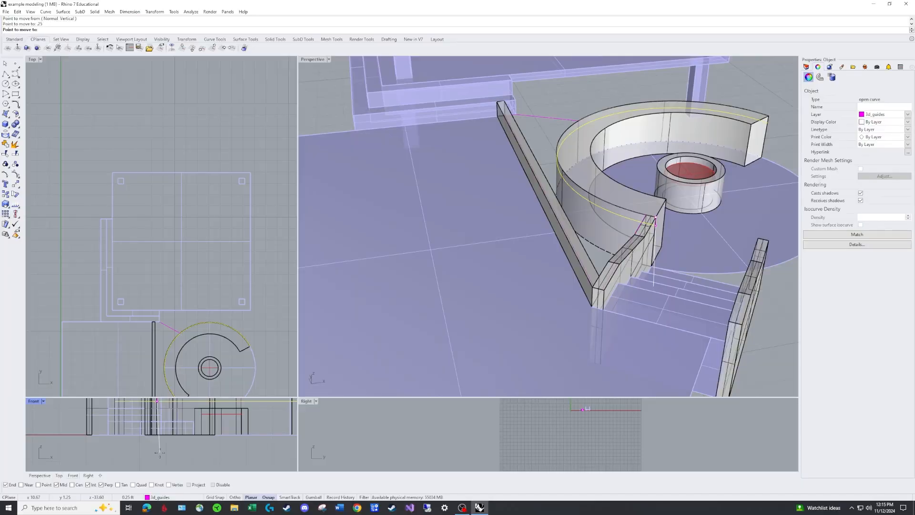
key("shift")
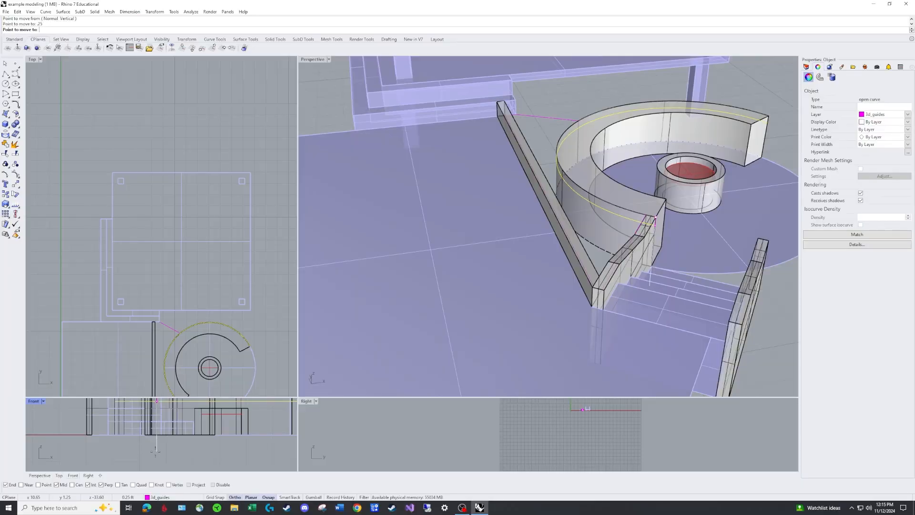
left_click(156, 451, "shift")
right_click(618, 224)
key("Escape")
key("Escape")
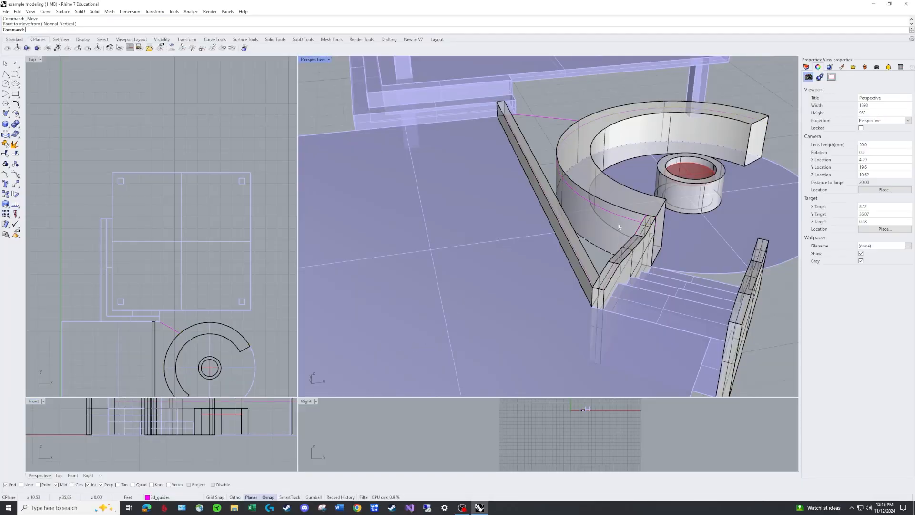
Examine the lowered curve along the curved wall and its position relative to the straight-wall, stair-wall and far-end guides
left_click(611, 212)
scroll(647, 135, "down", 3)
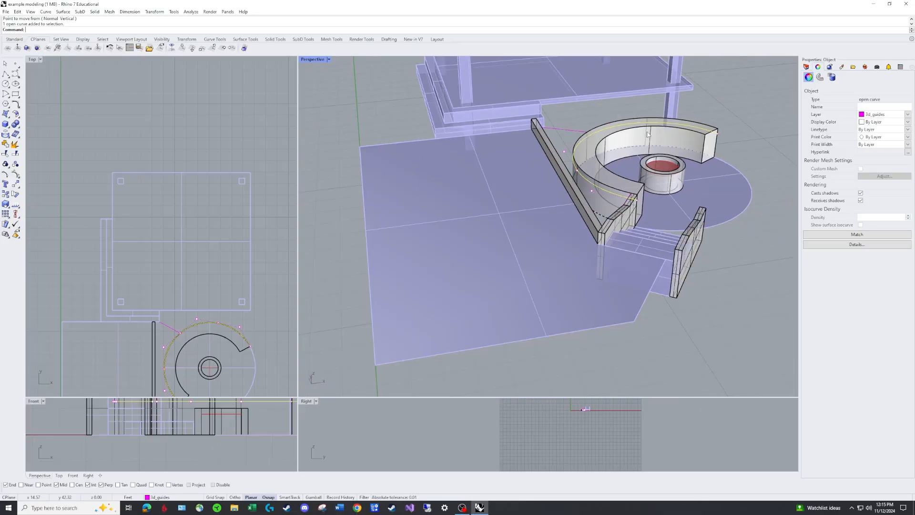
right_click_drag(647, 135, 572, 161)
key("Escape")
scroll(551, 259, "up", 5)
right_click_drag(551, 259, 624, 249)
scroll(559, 229, "down", 5)
scroll(663, 208, "up", 4)
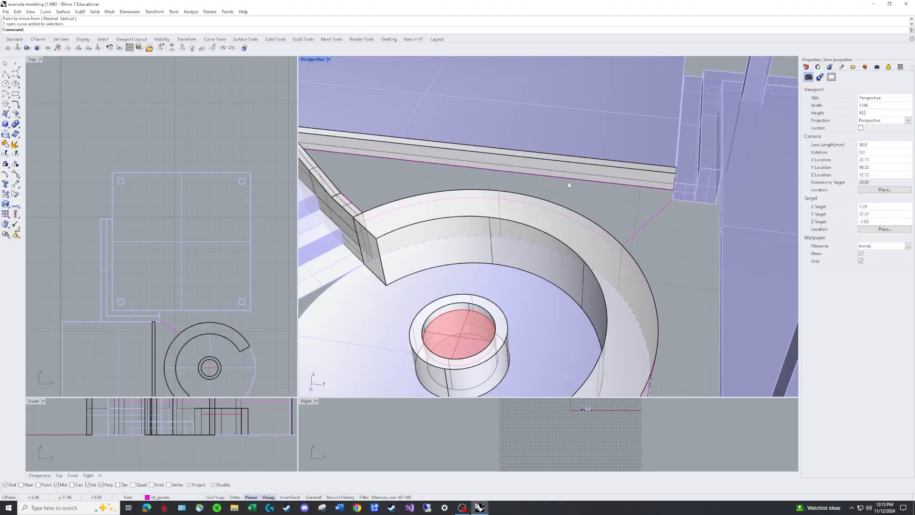
Move the straight wall's guide curve vertically up from the wall's lower edge to about halfway up its end face
right_click_drag(530, 172, 657, 150)
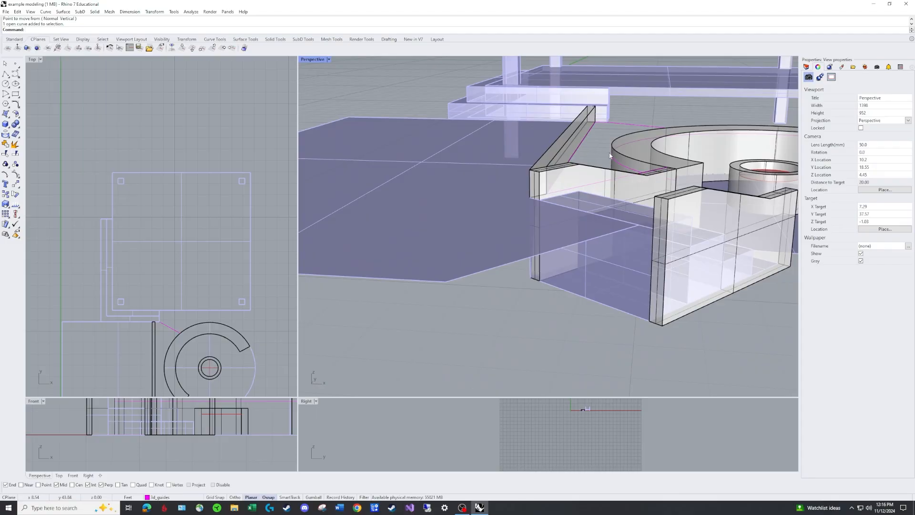
right_click_drag(601, 126, 596, 133)
scroll(613, 114, "up", 8)
scroll(614, 114, "down", 8)
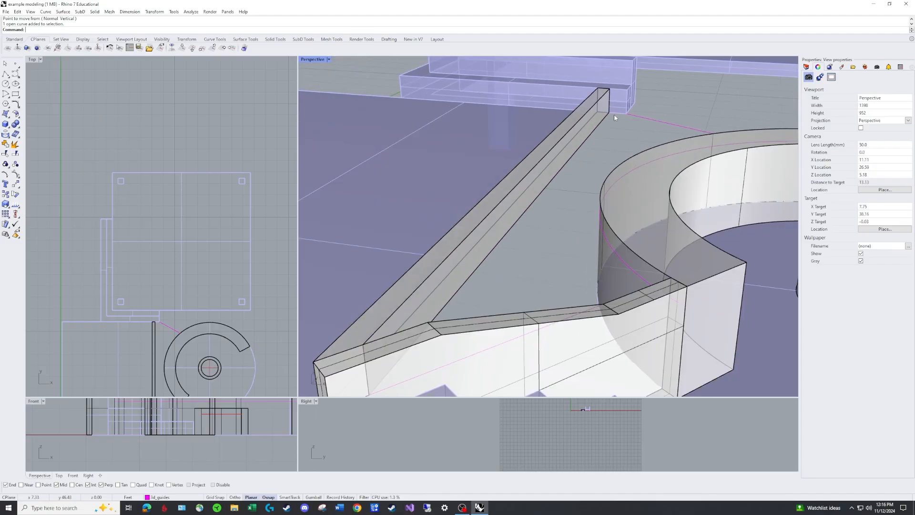
scroll(626, 118, "up", 5)
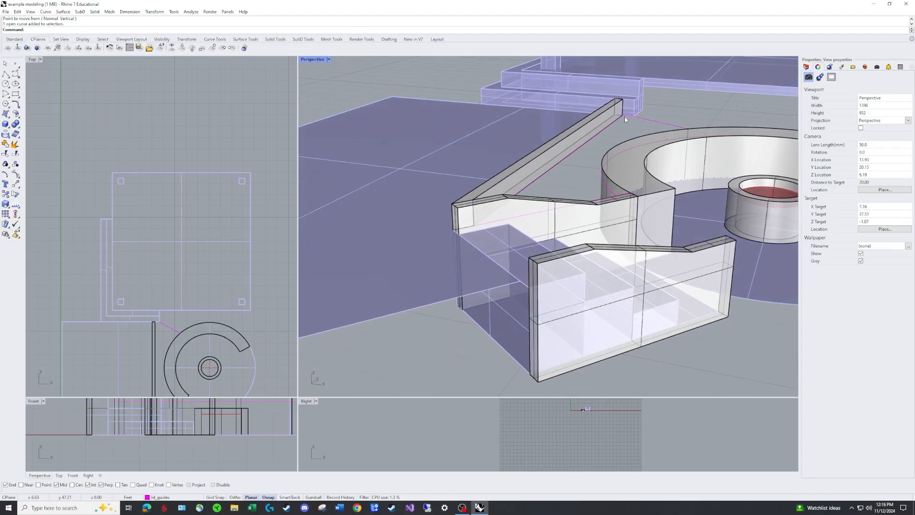
scroll(625, 116, "up", 2)
right_click(625, 117)
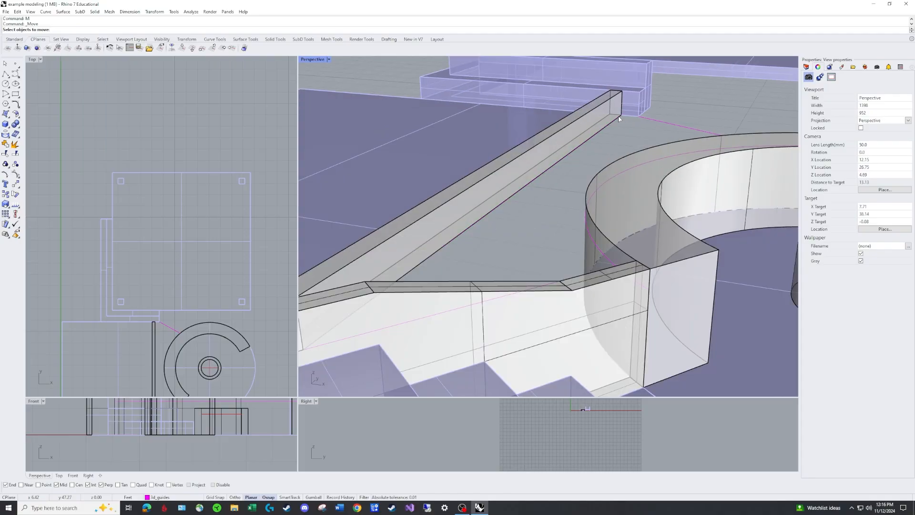
left_click(621, 118)
left_click(635, 135)
right_click(626, 122)
left_click(622, 115)
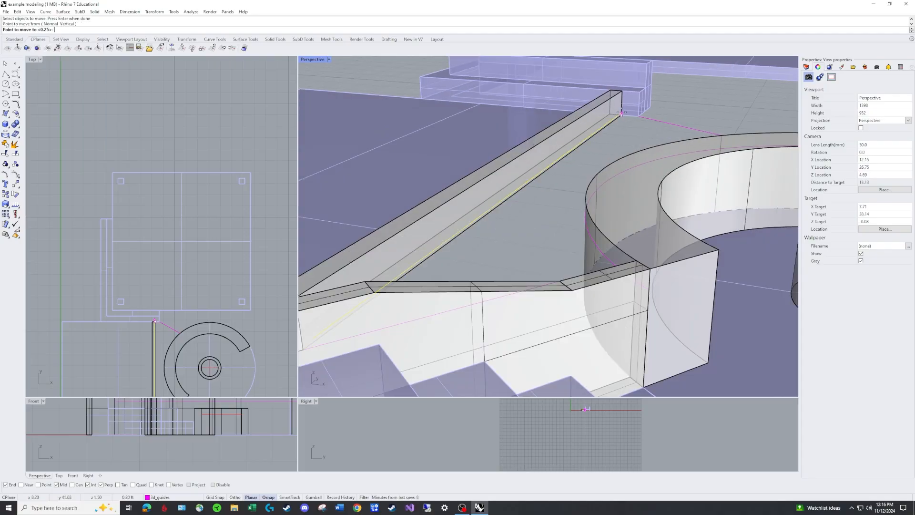
left_click(621, 101)
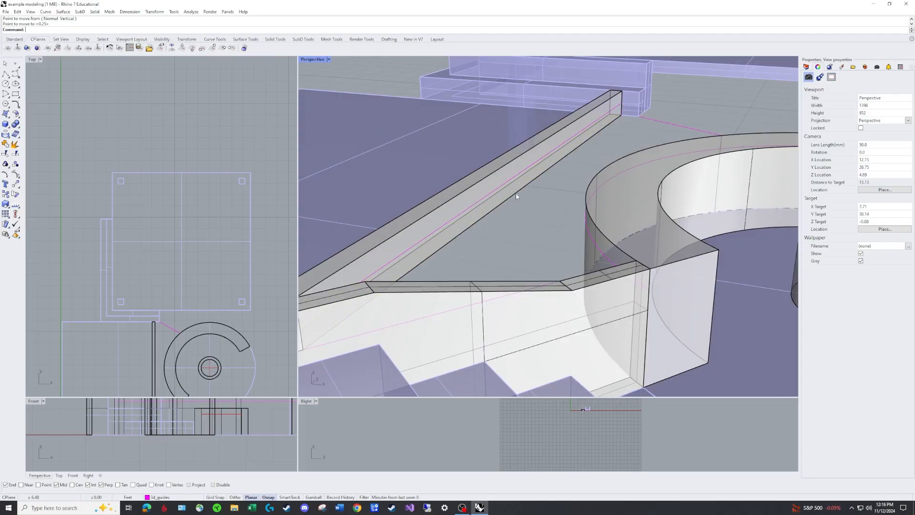
Raise the upper end point of the stair-wall guide to meet the end of the raised straight-wall guide
right_click_drag(517, 195, 386, 145)
scroll(402, 98, "up", 4)
scroll(477, 150, "up", 4)
scroll(477, 149, "up", 2)
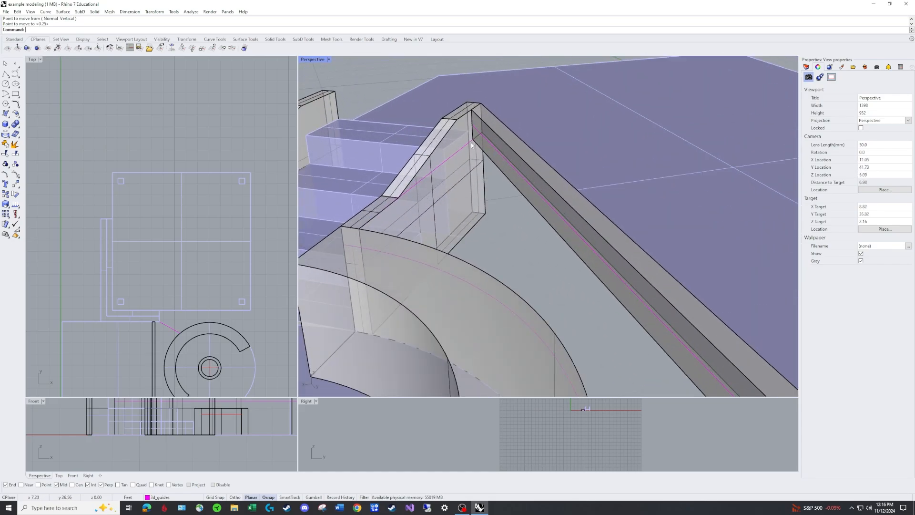
left_click(471, 142)
left_click_drag(472, 140, 472, 125)
scroll(453, 171, "down", 2)
Lower the other end point of the stair-wall guide onto the end of the lowered curved-wall guide
right_click_drag(462, 162, 410, 169)
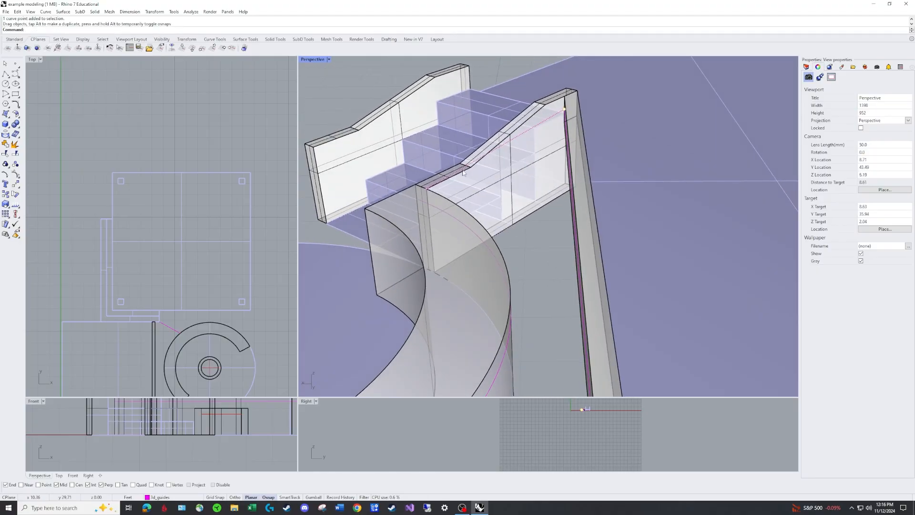
right_click_drag(503, 164, 614, 179)
scroll(596, 161, "up", 5)
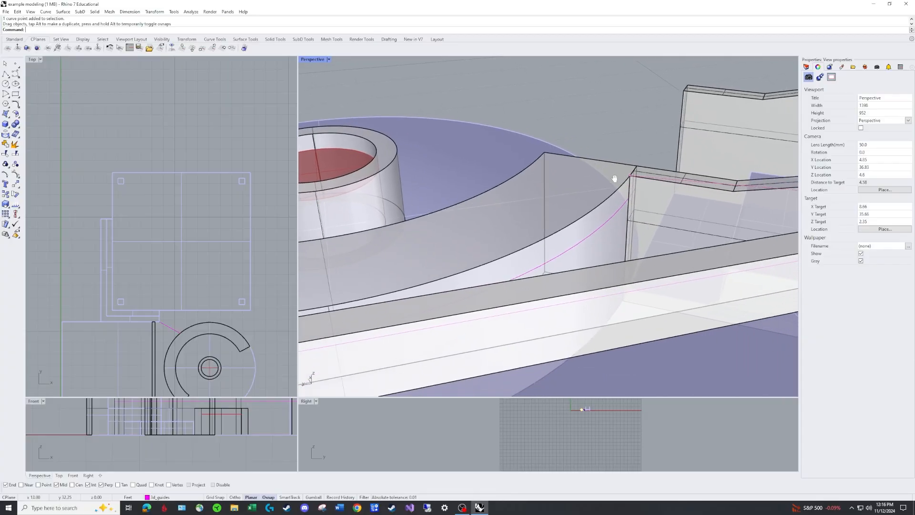
left_click_drag(630, 176, 628, 198)
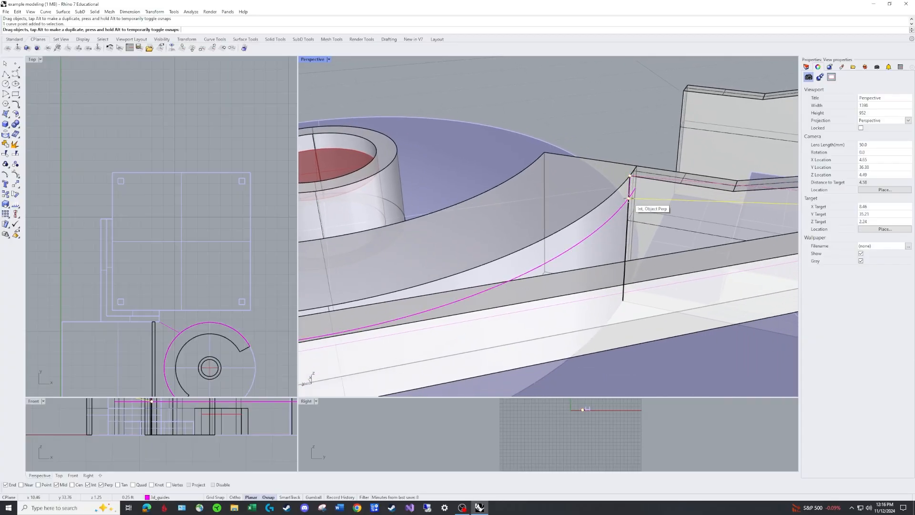
right_click_drag(628, 185, 450, 170)
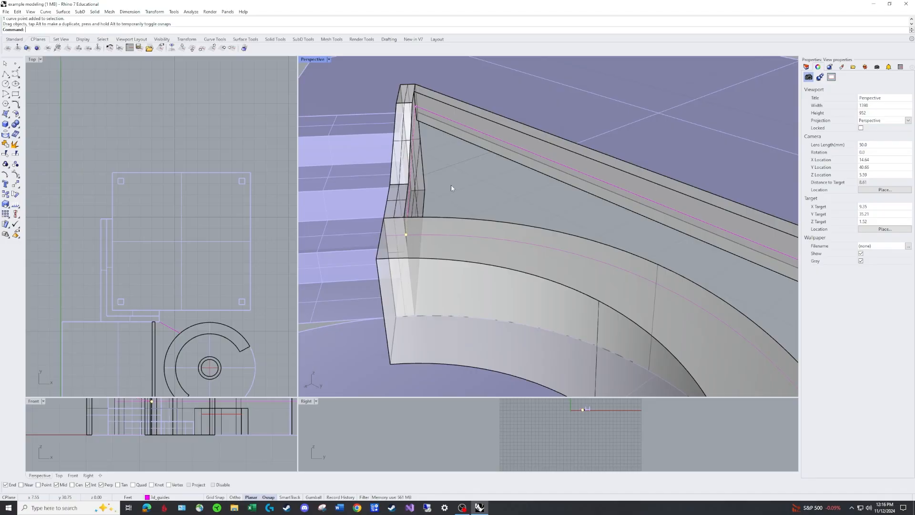
key("Escape")
key("Escape")
Examine the adjusted stair-wall guide and how it connects the straight-wall and curved-wall guides
scroll(476, 187, "down", 6)
right_click_drag(619, 185, 526, 175)
scroll(526, 176, "up", 6)
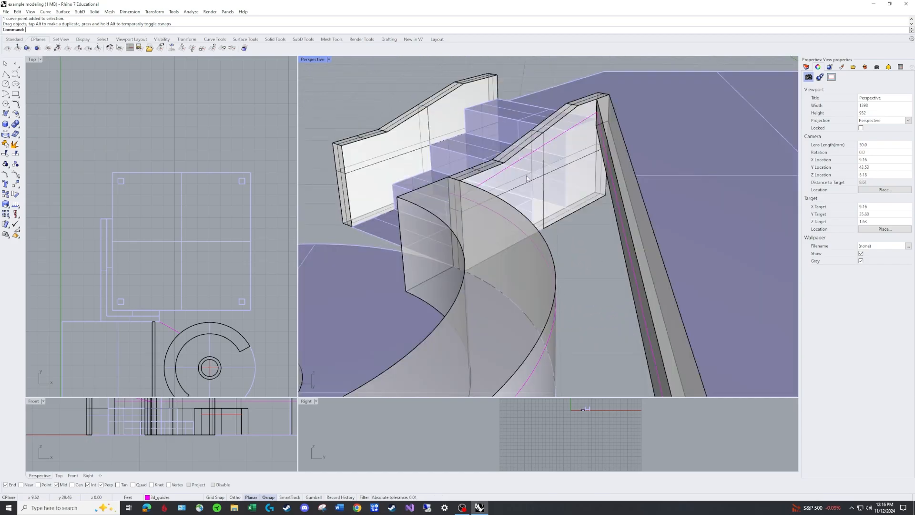
left_click(553, 142)
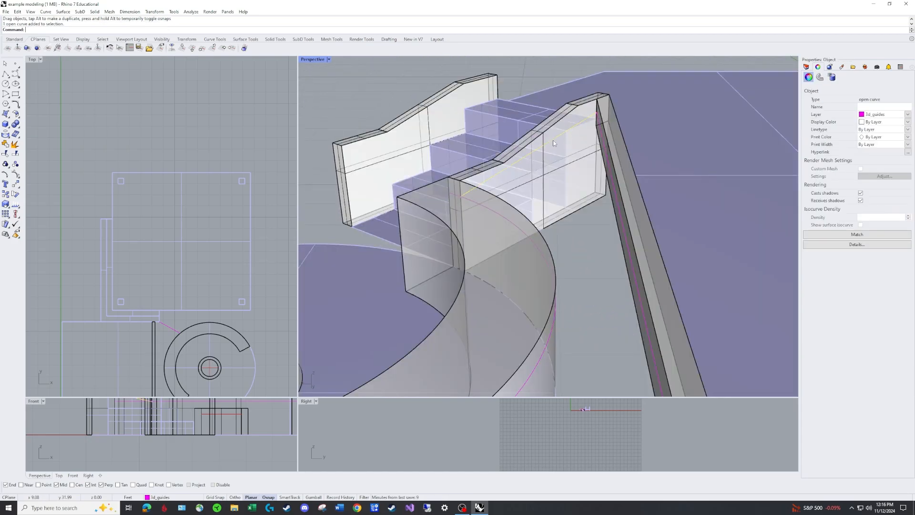
scroll(525, 162, "down", 5)
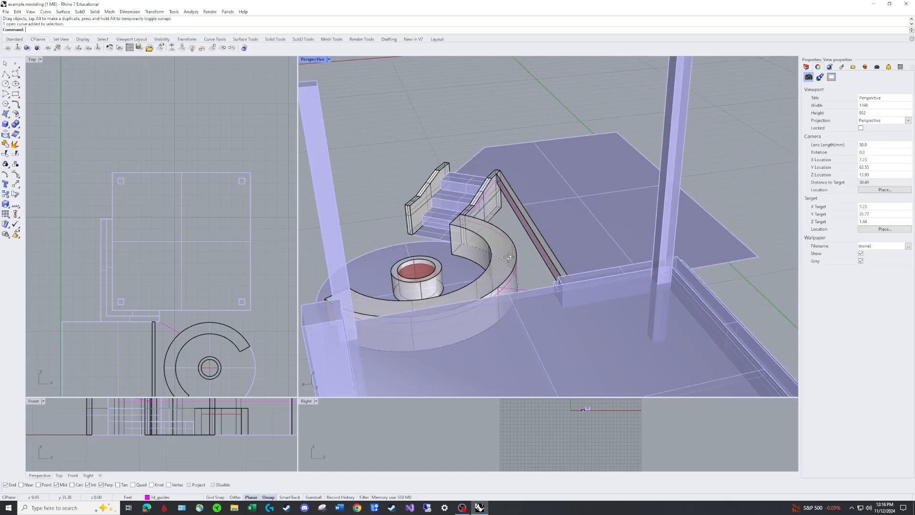
Lower the curved-wall end of the guide linking the straight wall to the curved wall onto the lowered curved-wall guide
scroll(542, 311, "up", 5)
scroll(553, 307, "up", 4)
left_click(506, 291)
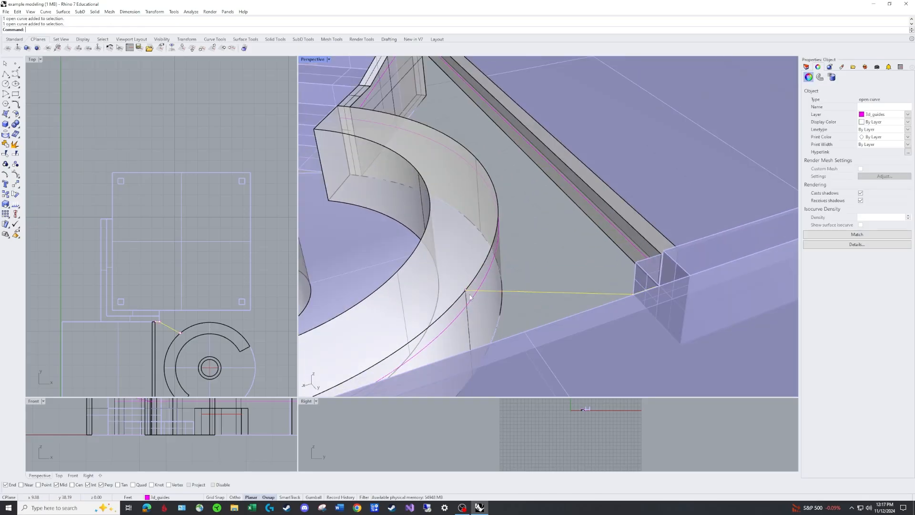
left_click_drag(466, 291, 466, 306)
key("ctrl+z")
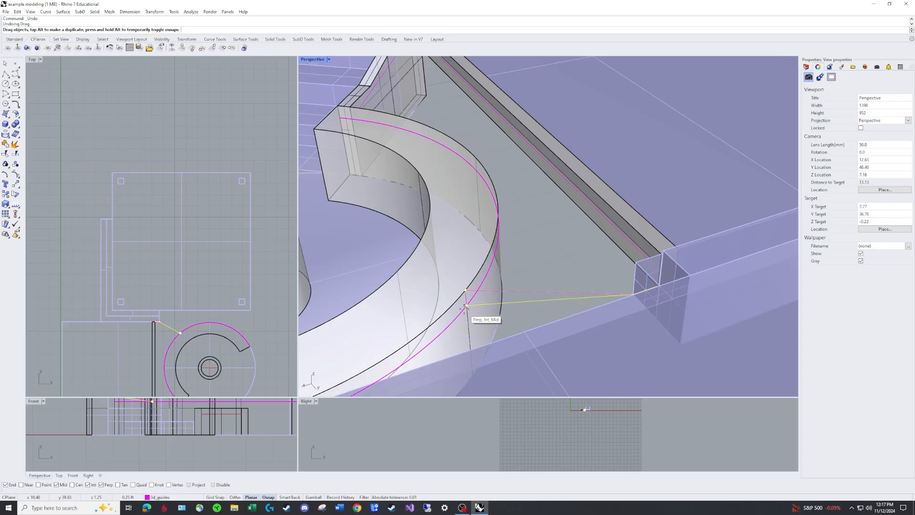
left_click_drag(467, 305, 464, 309)
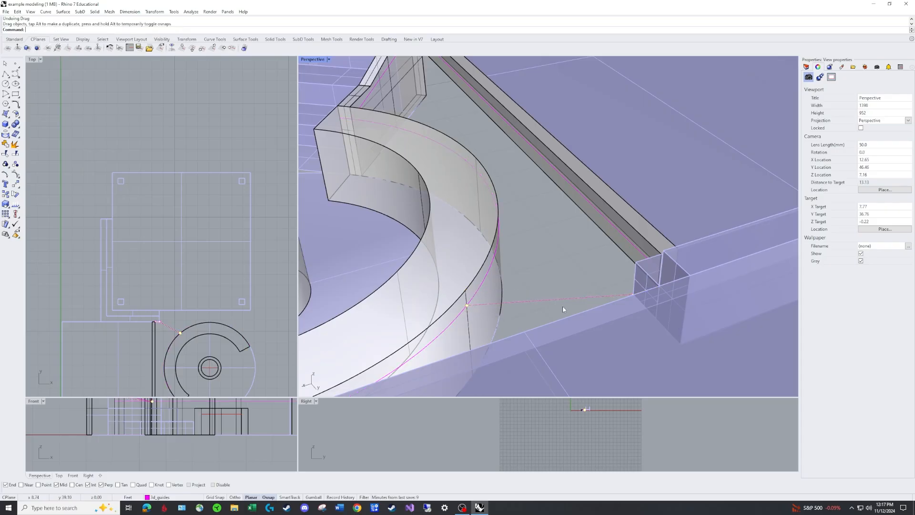
scroll(548, 287, "down", 4)
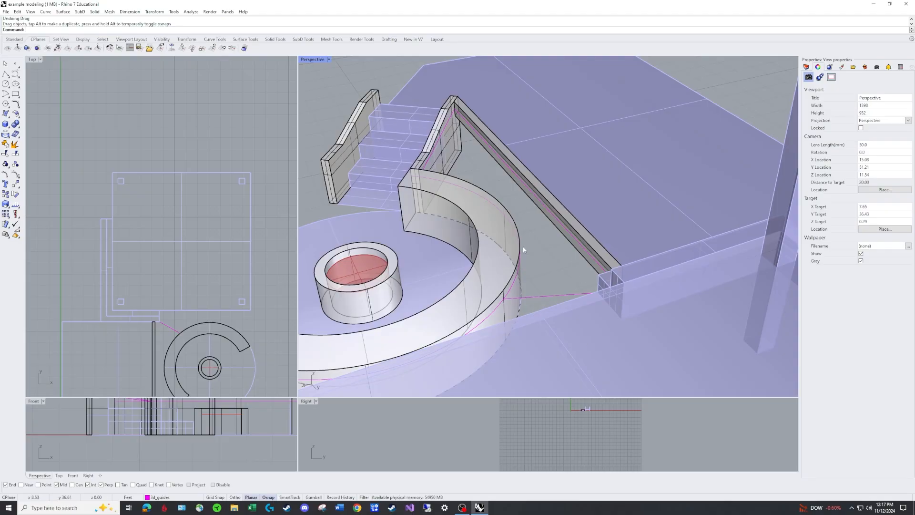
Rebuild the stair-wall guide with a point count of 3 and degree 2
right_click_drag(511, 282, 459, 264)
scroll(484, 132, "up", 6)
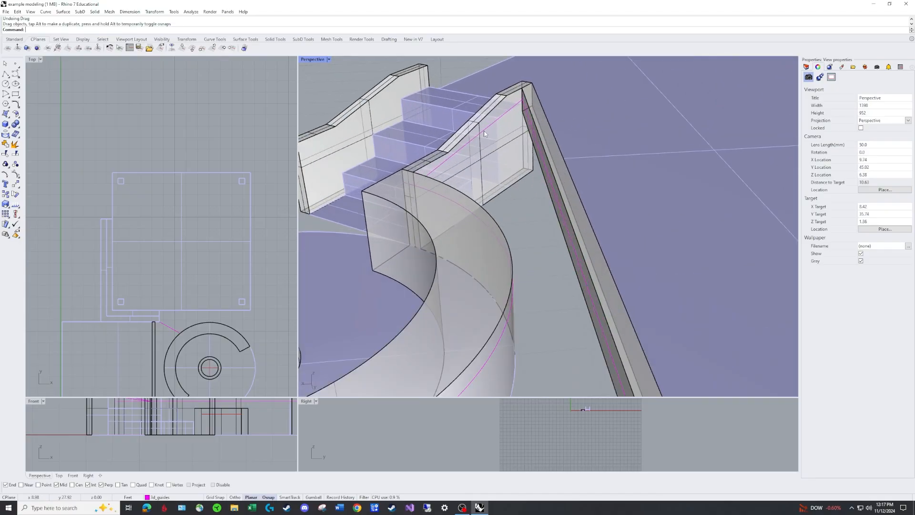
left_click(474, 146)
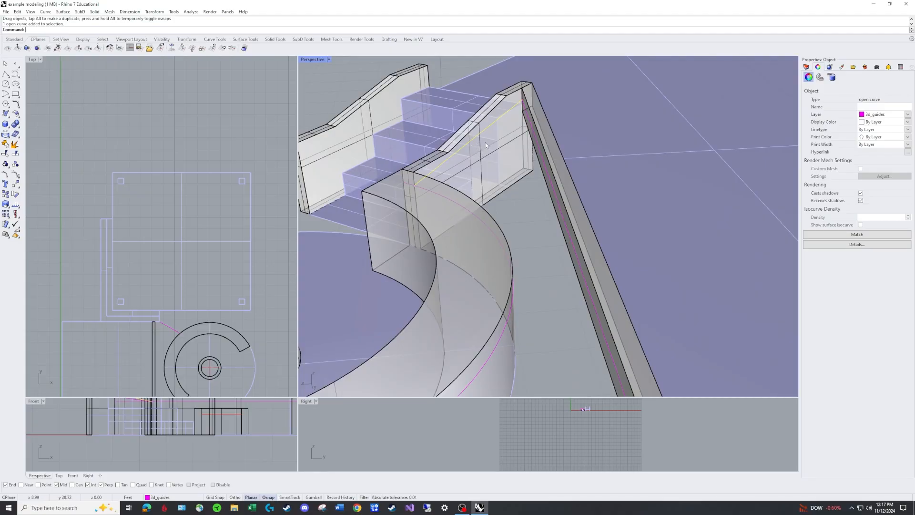
type("Rebuild")
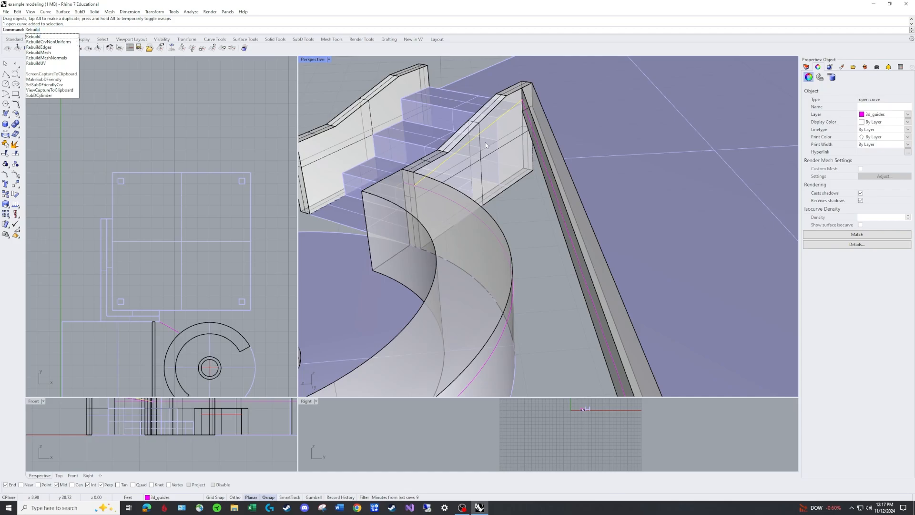
key("Return")
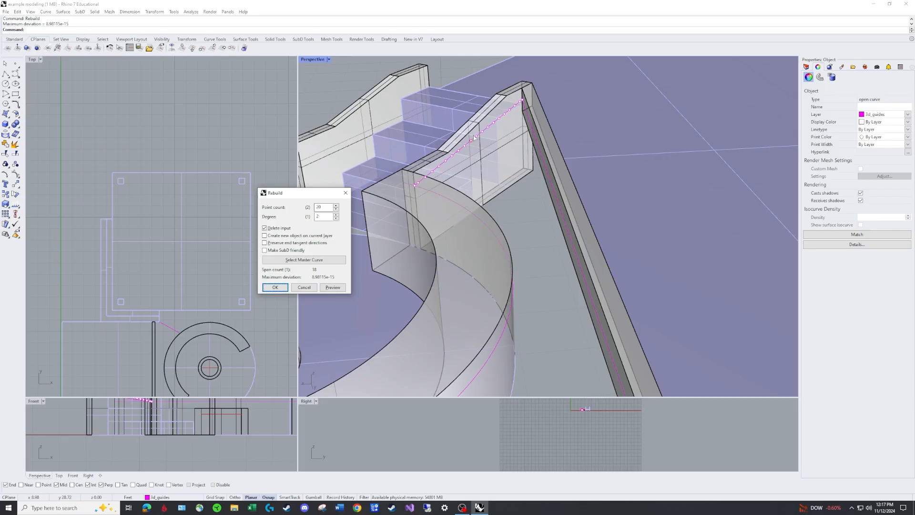
double_click(326, 207)
type("3")
left_click(335, 288)
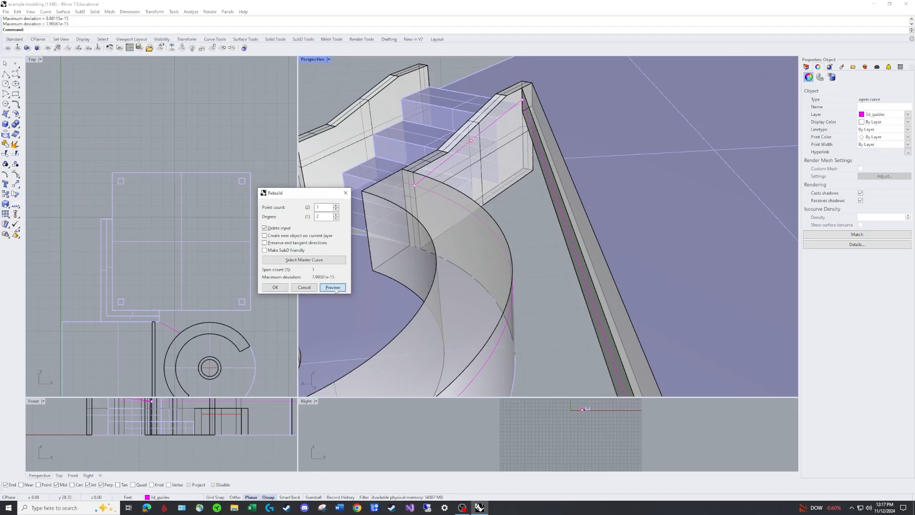
left_click(275, 287)
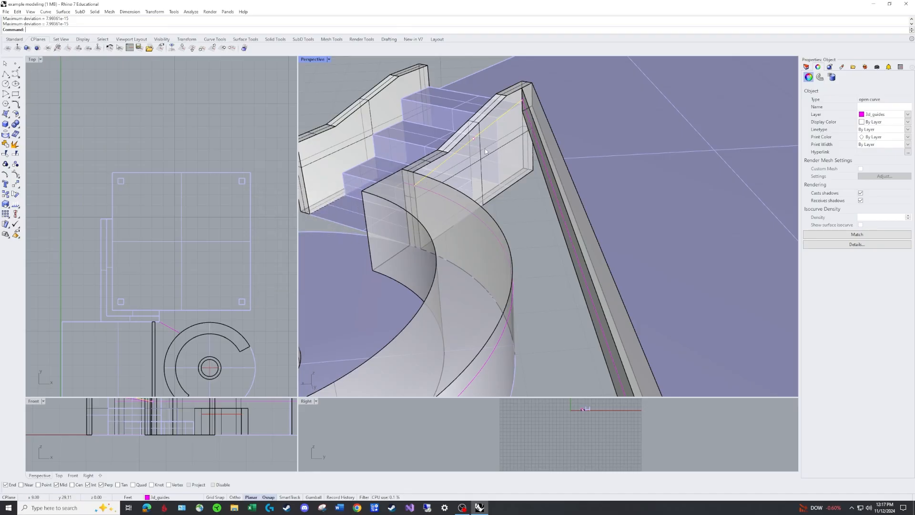
Lower the middle control point of the stair-wall guide in the Front view, with object snaps off, so the guide sags
scroll(166, 444, "up", 10)
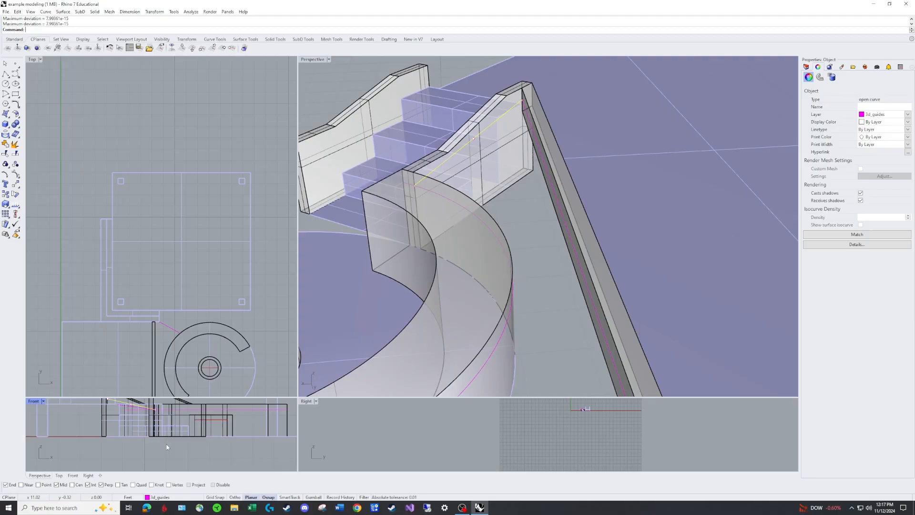
scroll(200, 433, "up", 8)
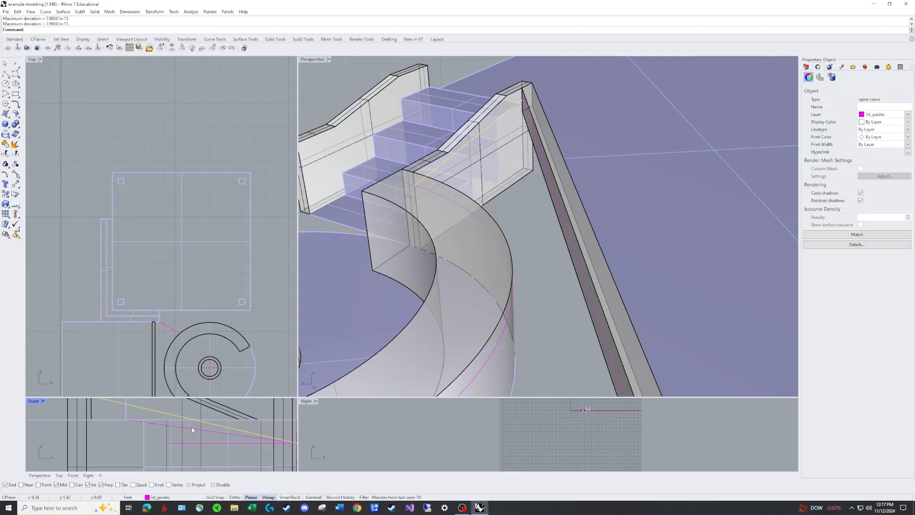
mouse_move(194, 419)
left_mouse_down("shift")
mouse_move(194, 412)
mouse_move(194, 434)
left_mouse_up("shift")
scroll(486, 169, "down", 4)
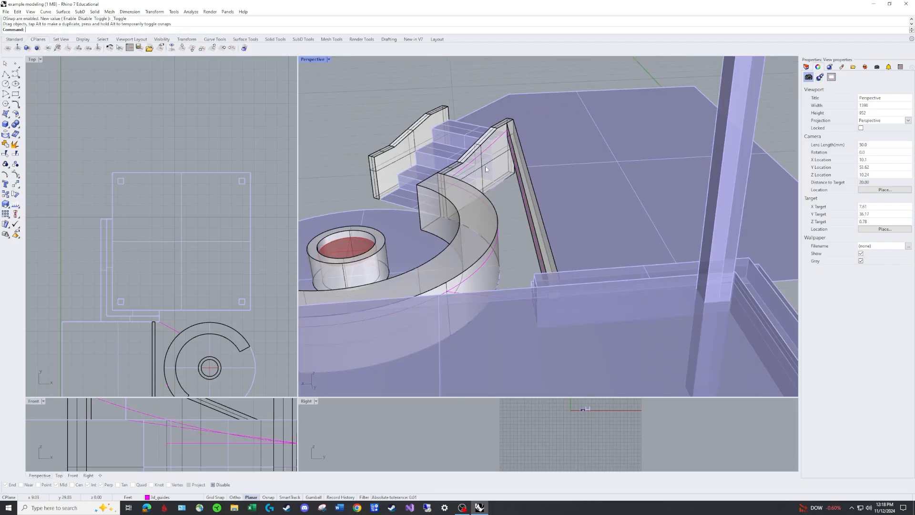
right_click_drag(486, 170, 529, 167)
scroll(530, 167, "up", 6)
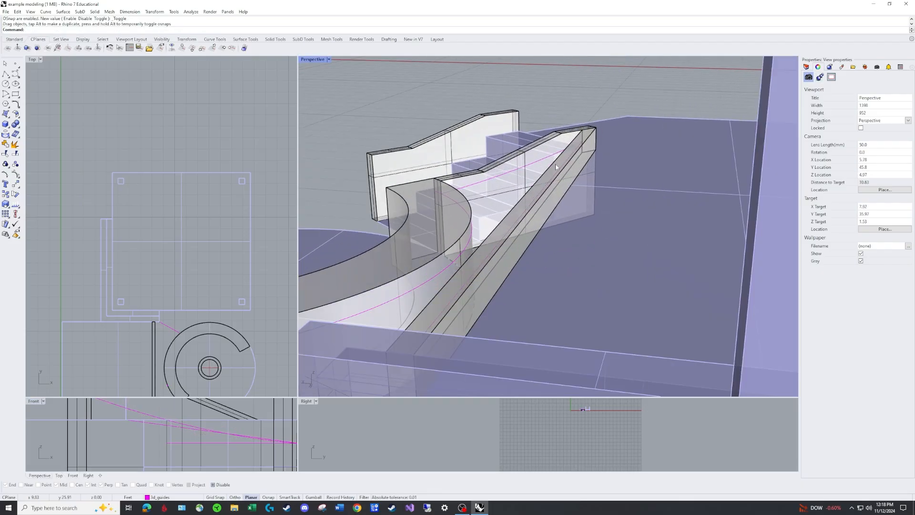
scroll(403, 187, "down", 6)
right_click_drag(403, 187, 508, 264)
scroll(508, 265, "up", 5)
left_click(496, 242)
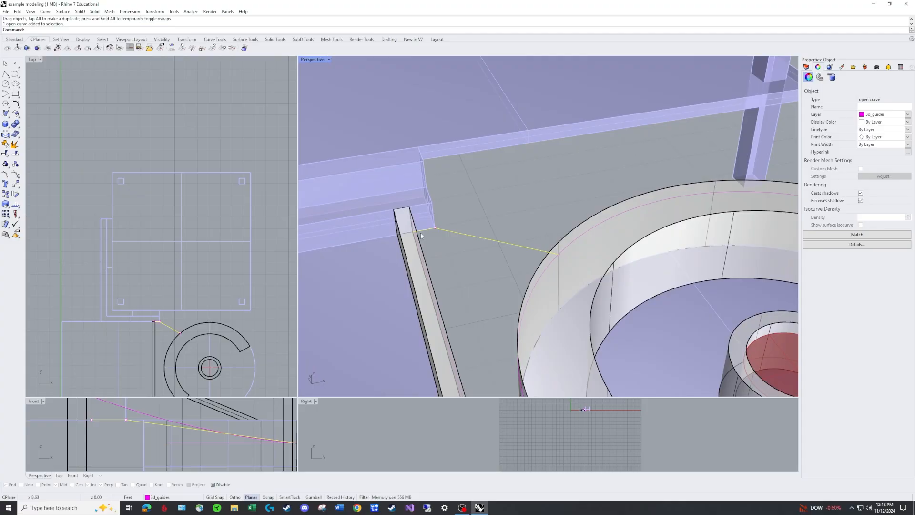
right_click_drag(438, 227, 504, 204)
scroll(496, 196, "up", 3)
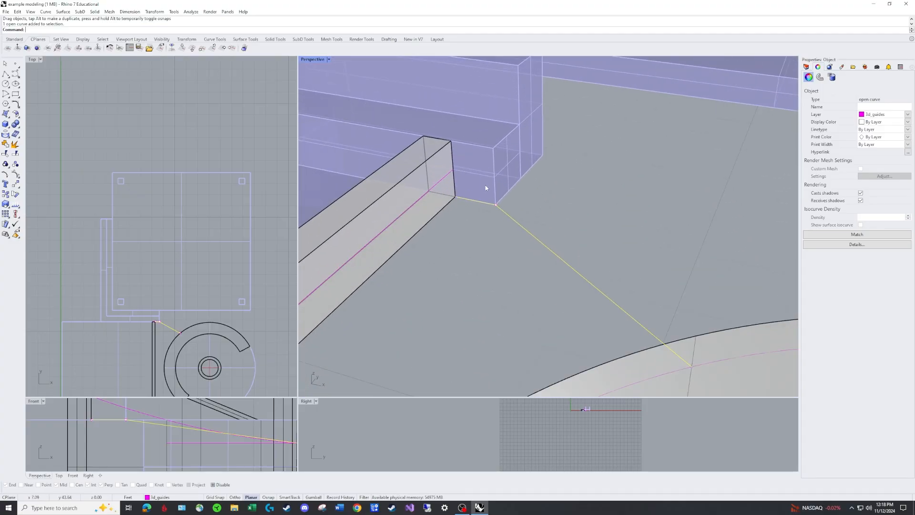
type("c")
key("Return")
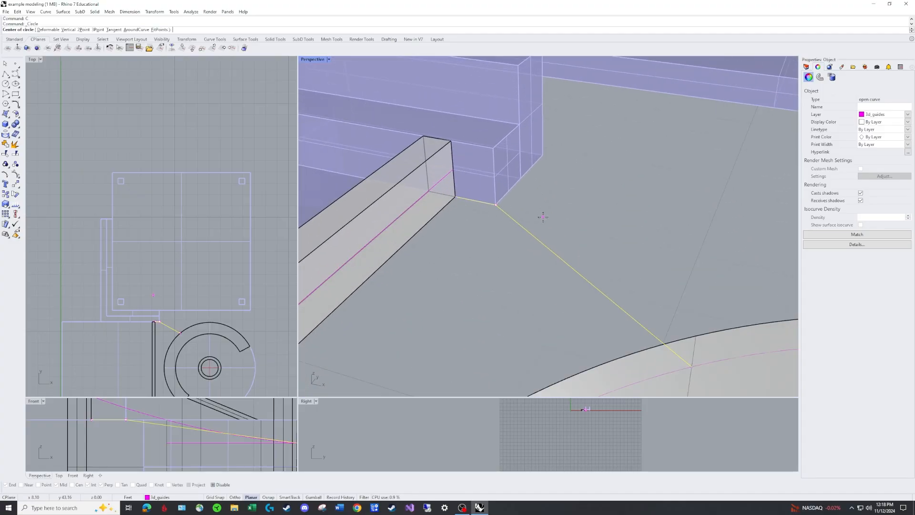
left_click(496, 232)
key("Escape")
key("Escape")
Explode the guide linking the straight wall to the curved wall into separate segments
left_click(510, 218)
type("x")
key("Return")
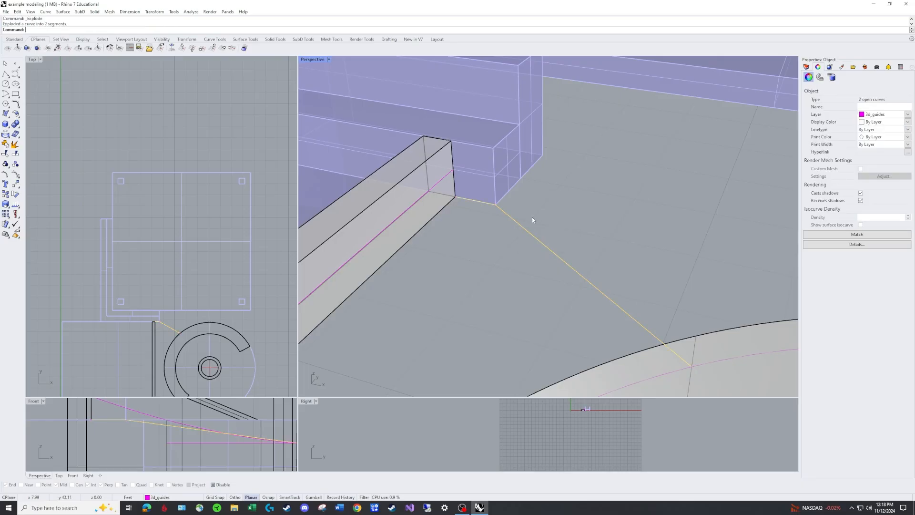
Move the short segment beside the straight wall up from the wall's lower corner to the end of the raised straight-wall guide
left_click(532, 216)
type("m")
key("Return")
left_click(489, 204)
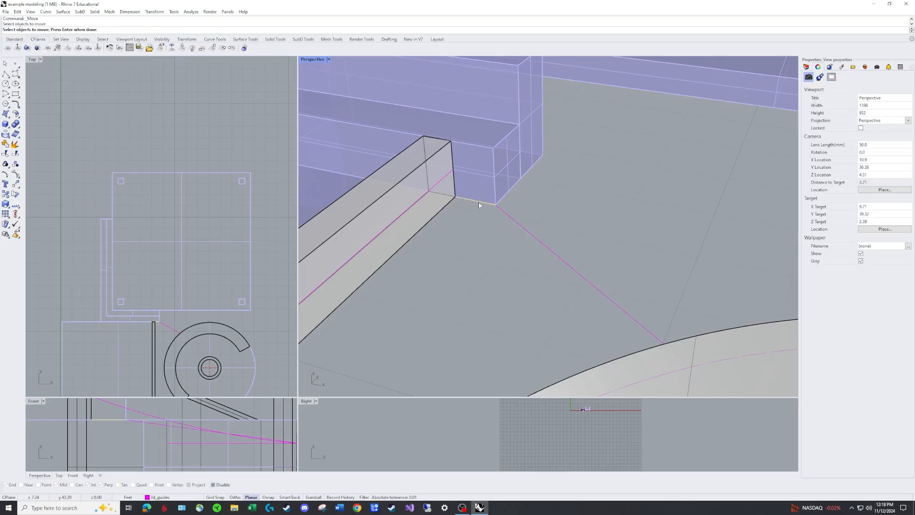
key("Return")
key("F3")
left_click(455, 196)
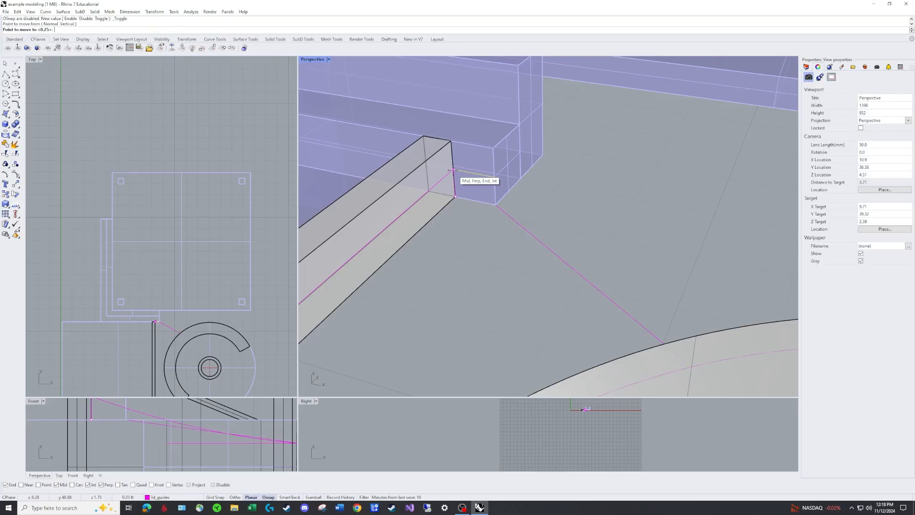
left_click(496, 205)
Raise the adjacent end point of the long linking segment onto the end of the raised short segment
left_click_drag(493, 204, 495, 178)
scroll(502, 191, "down", 6)
right_click_drag(503, 191, 574, 209)
left_click(573, 210)
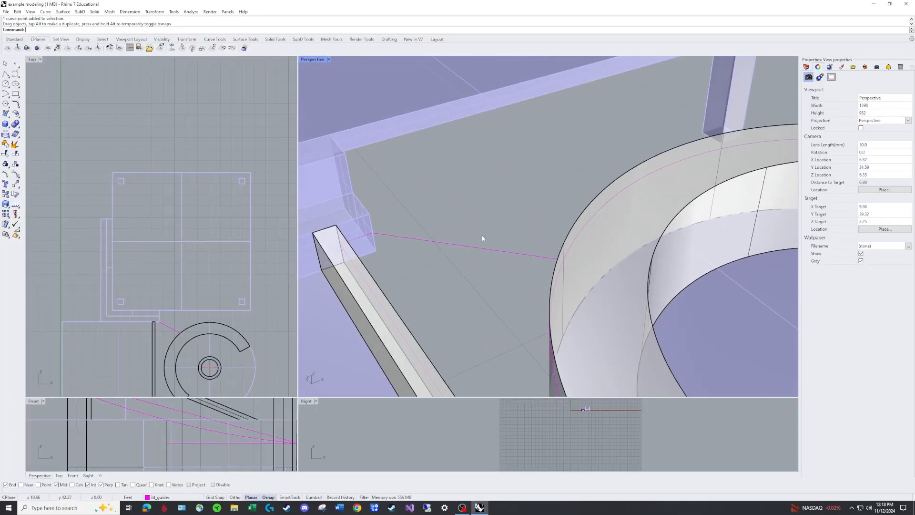
Rebuild the long linking segment with a point count of 3 and degree 2
type("REbuild")
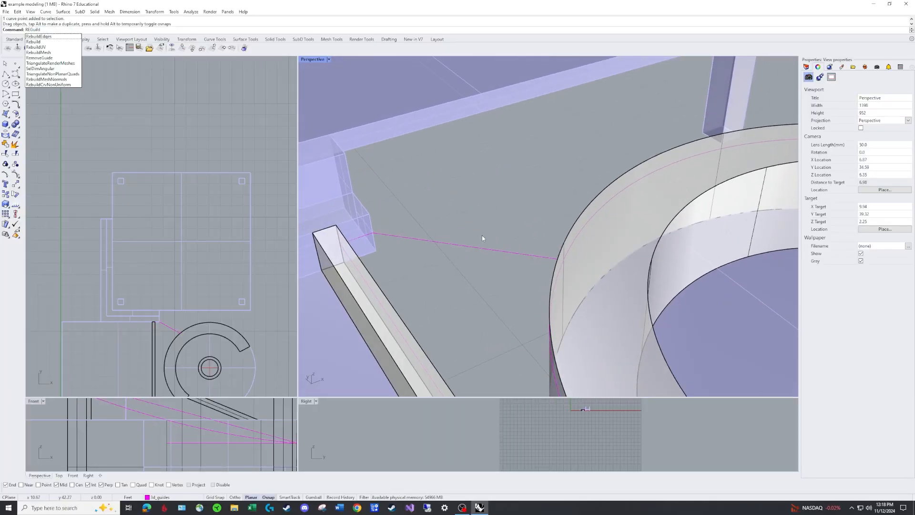
key("Return")
left_click(478, 246)
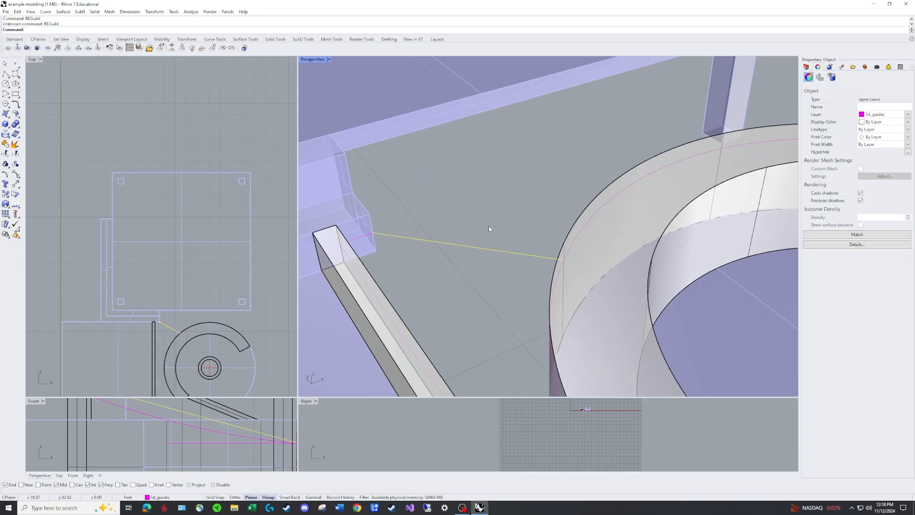
type("Rebuild")
key("Return")
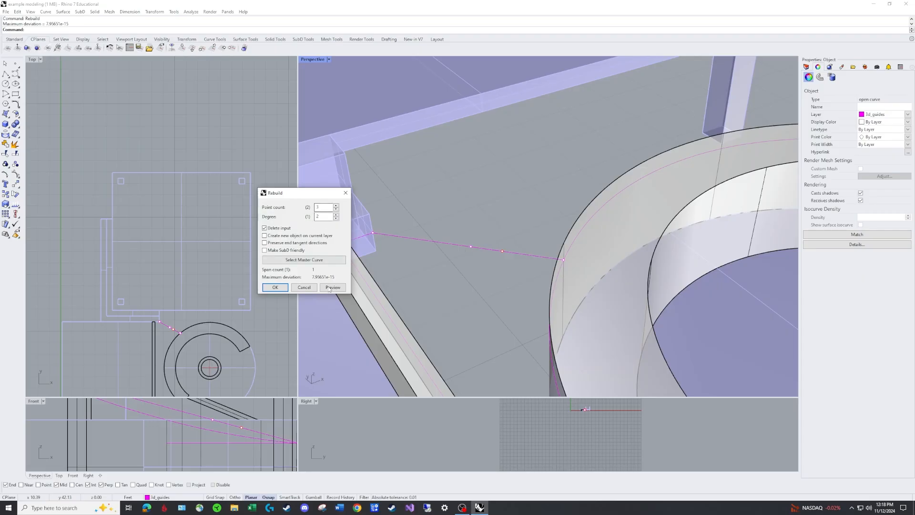
left_click(275, 287)
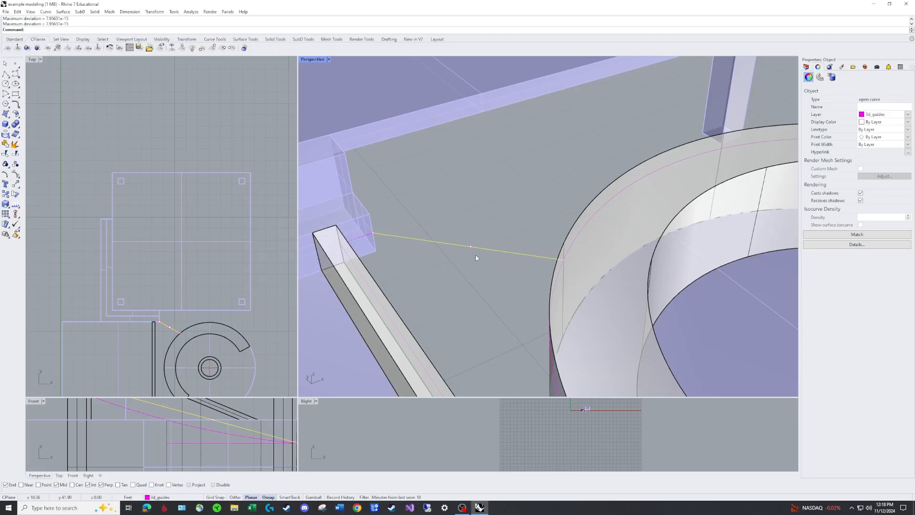
Lower the long linking segment's middle control point vertically in the Front view to give it a slight sag
scroll(476, 254, "down", 1)
left_click(474, 250)
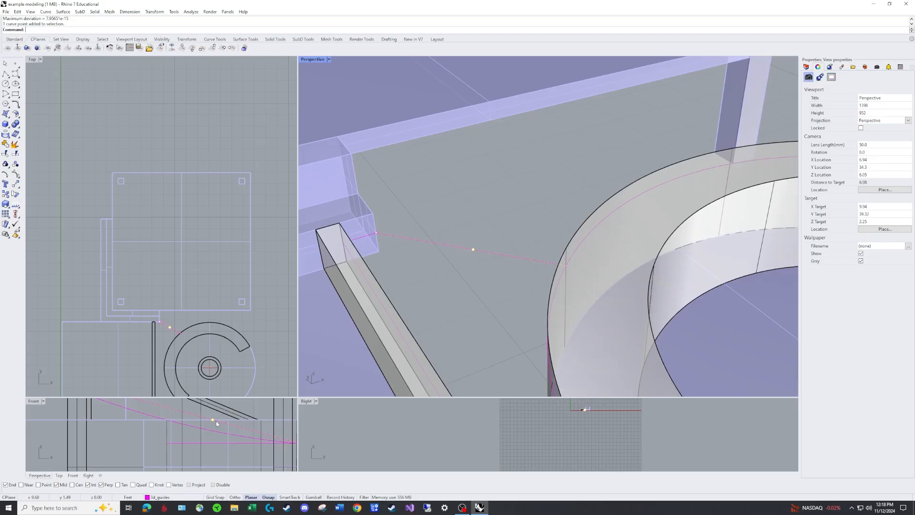
scroll(215, 421, "up", 3)
left_click_drag(214, 411, 207, 444, "shift")
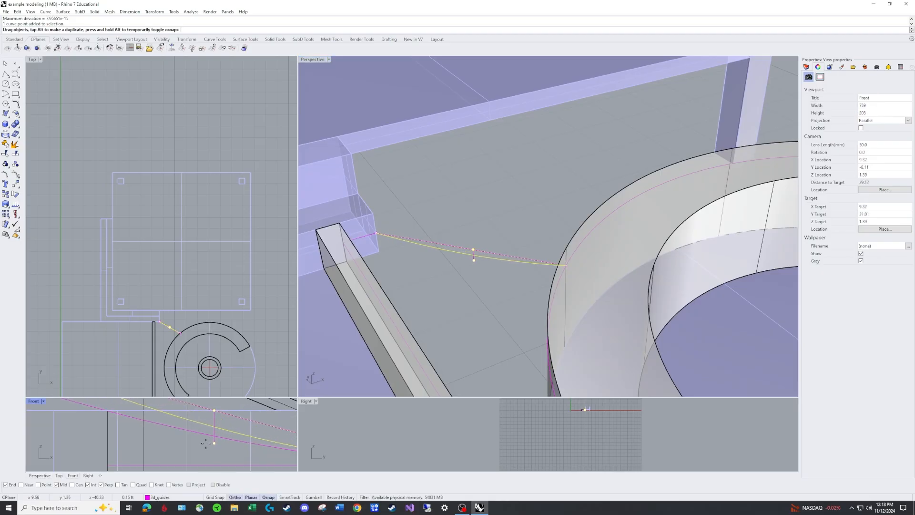
left_click_drag(205, 442, 205, 434, "shift")
key("Escape")
key("Escape")
Examine the straight-wall, stair-wall, curved seat and linking guides one by one around the gap between the walls
scroll(494, 246, "down", 3)
right_click_drag(494, 246, 463, 171)
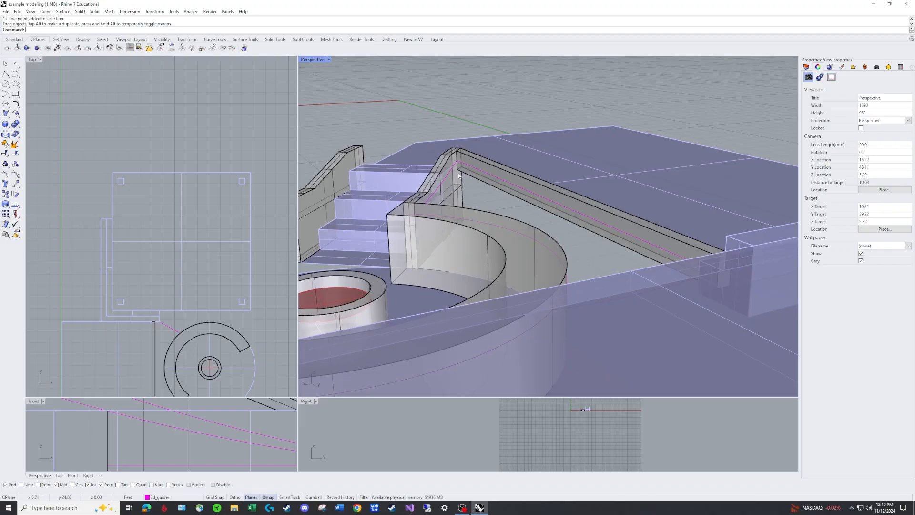
right_click_drag(457, 172, 650, 188)
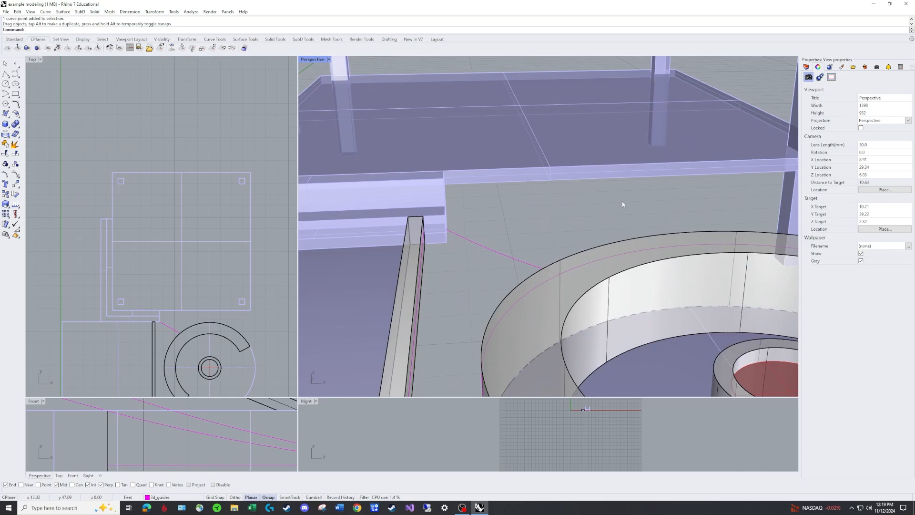
scroll(492, 224, "down", 6)
mouse_move(551, 218)
right_mouse_down()
mouse_move(547, 238)
mouse_move(551, 213)
right_mouse_up()
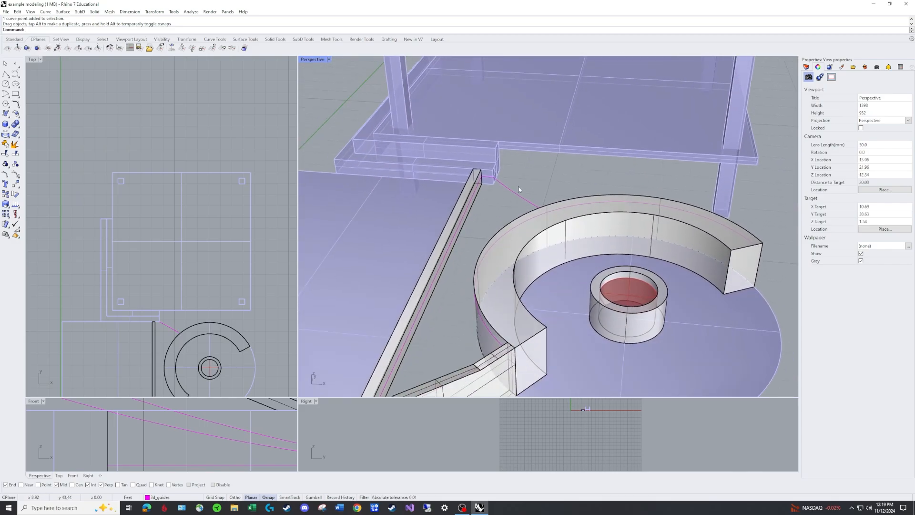
right_click_drag(495, 338, 520, 288, "shift")
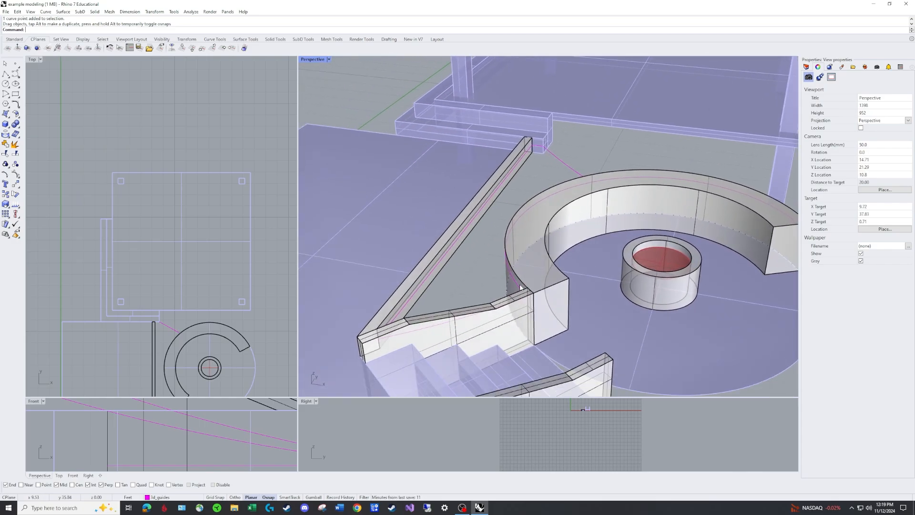
left_click(425, 327)
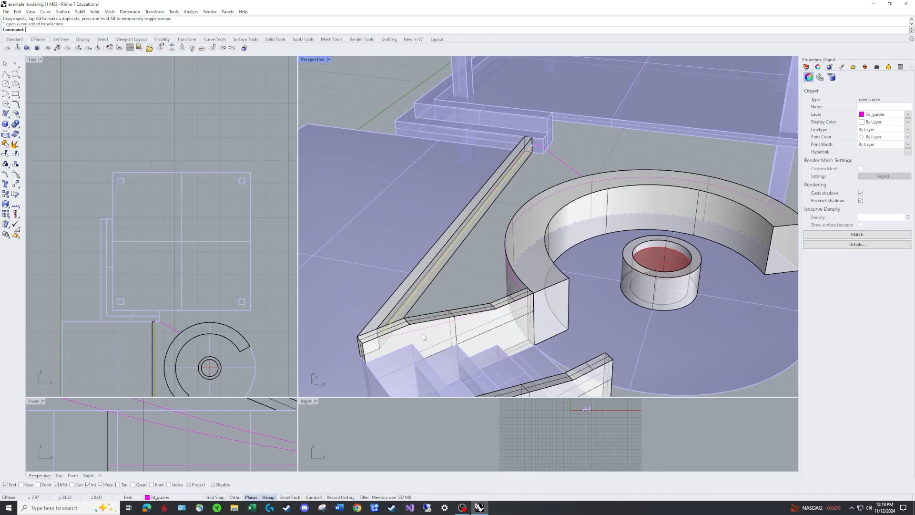
key("Escape")
left_click(425, 327)
key("Escape")
left_click(518, 284)
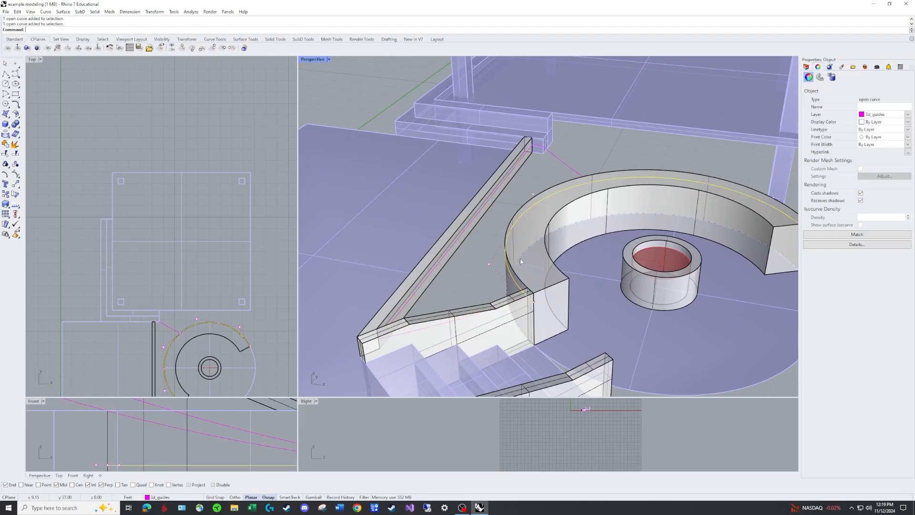
key("Escape")
left_click(546, 151)
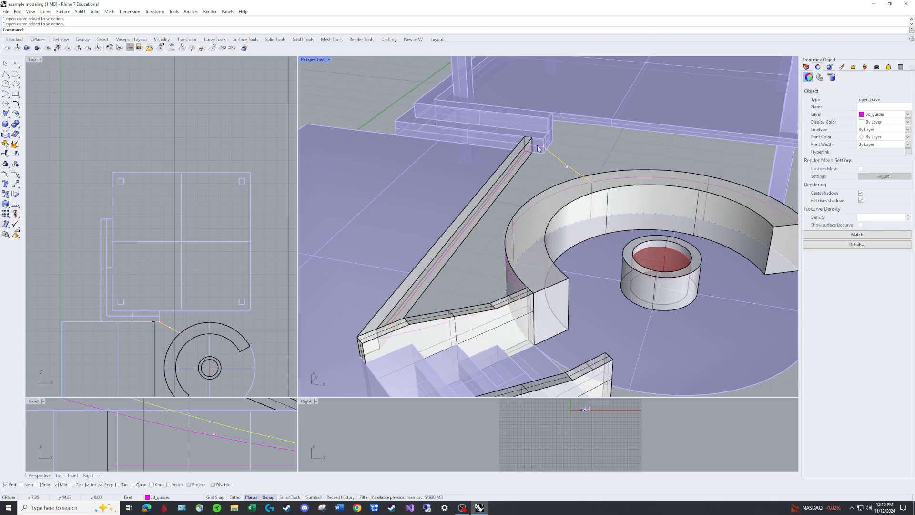
key("Escape")
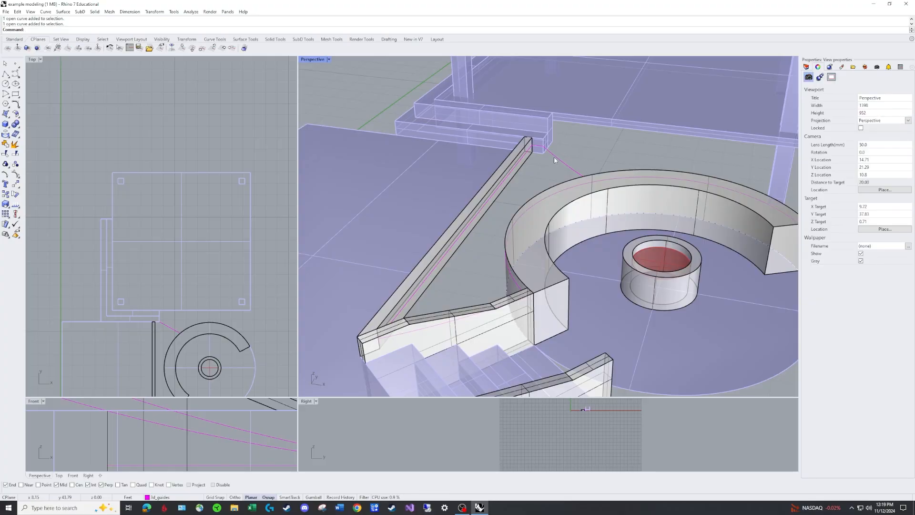
Join the long linking segment and the short segment beside the straight wall into one open curve
key("ctrl+j")
left_click(554, 156)
left_click(539, 149)
key("Return")
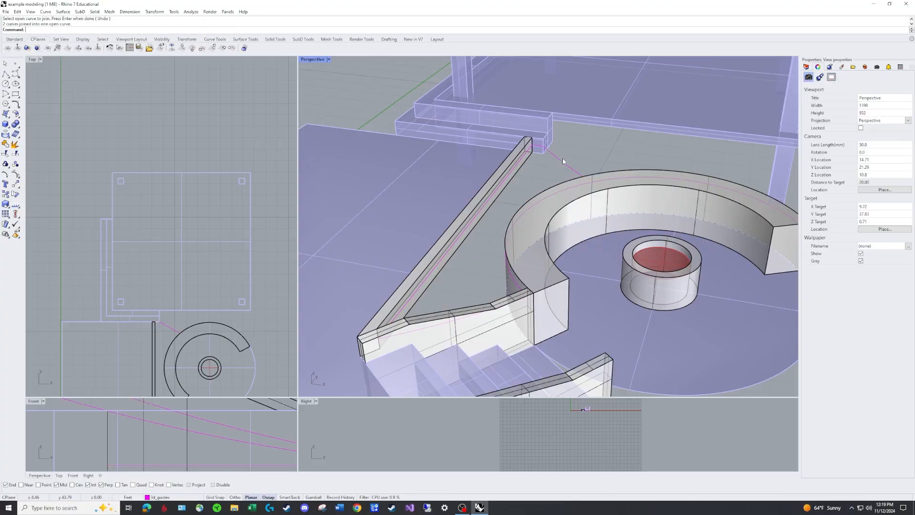
Build an EdgeSrf surface from the joined linking guide and the straight-wall, stair-wall and curved seat guides
type("EdgeSrf")
key("Return")
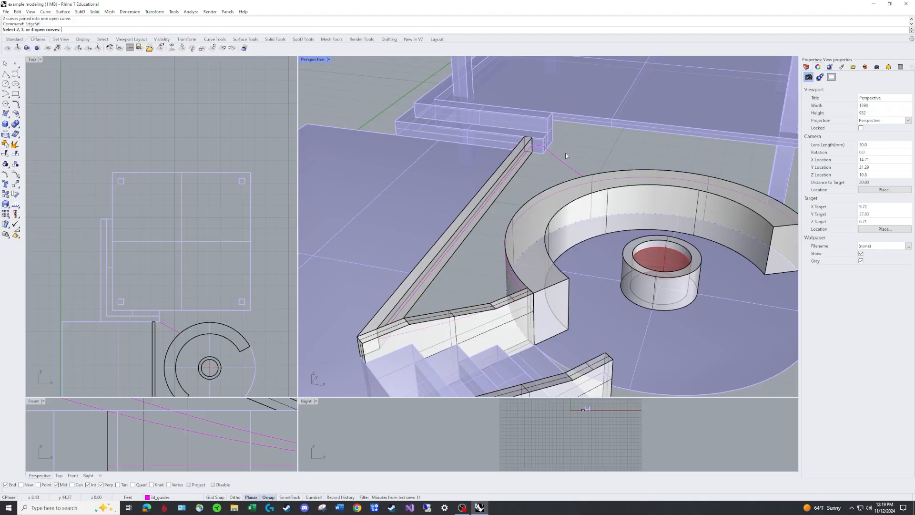
left_click(561, 160)
left_click(525, 160)
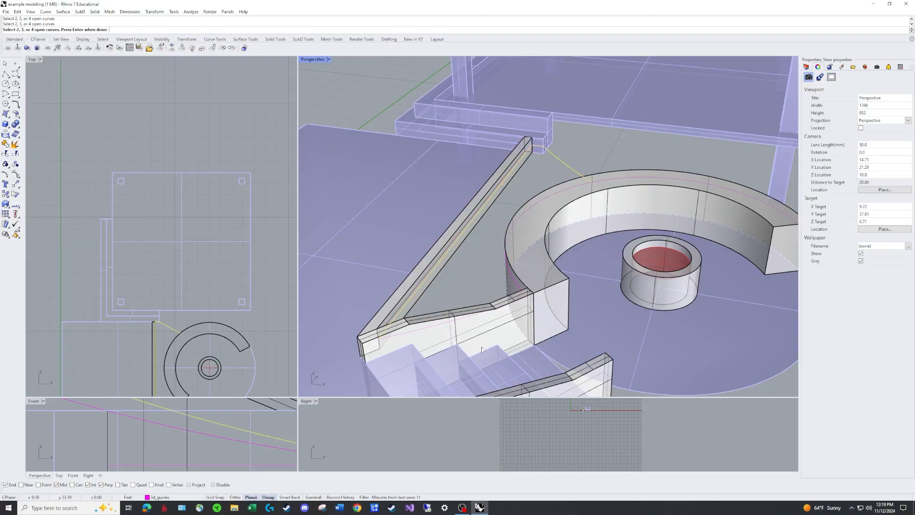
left_click(433, 330)
left_click(519, 288)
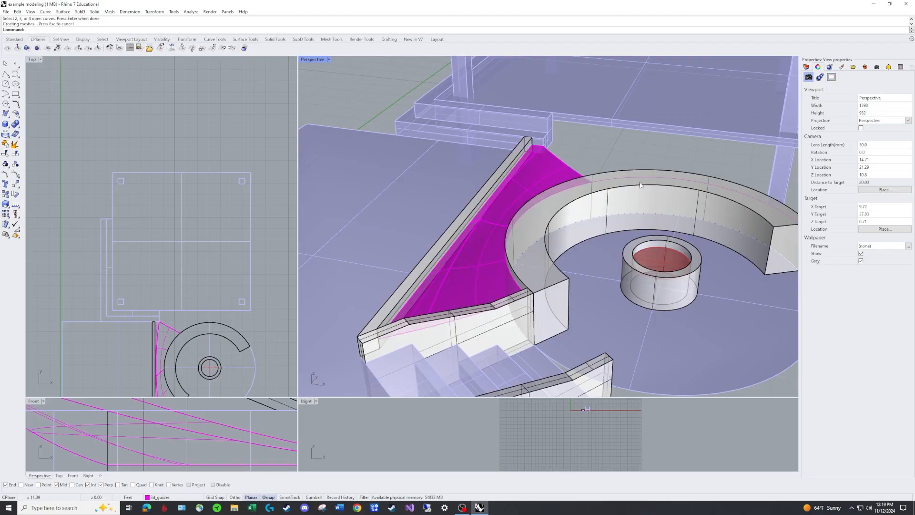
Examine the new surface against the wall tops from several sides, in Ghosted and in Rendered display
right_click_drag(518, 282, 492, 252)
scroll(540, 226, "up", 4)
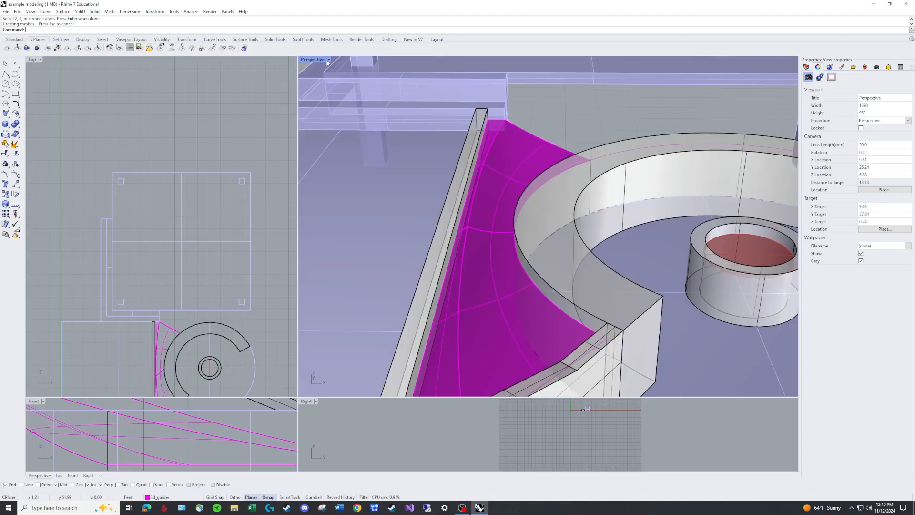
right_click_drag(445, 144, 423, 171)
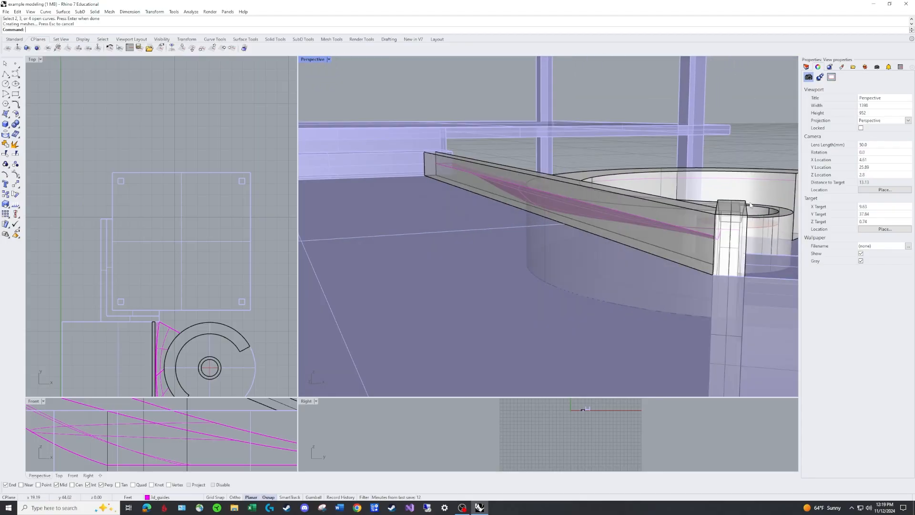
right_click_drag(632, 224, 586, 165)
right_click_drag(559, 171, 471, 148)
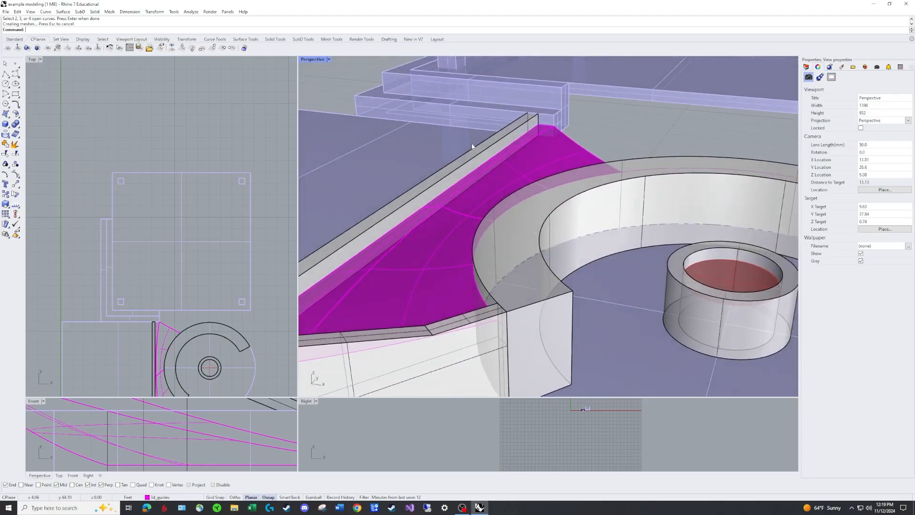
left_click(328, 59)
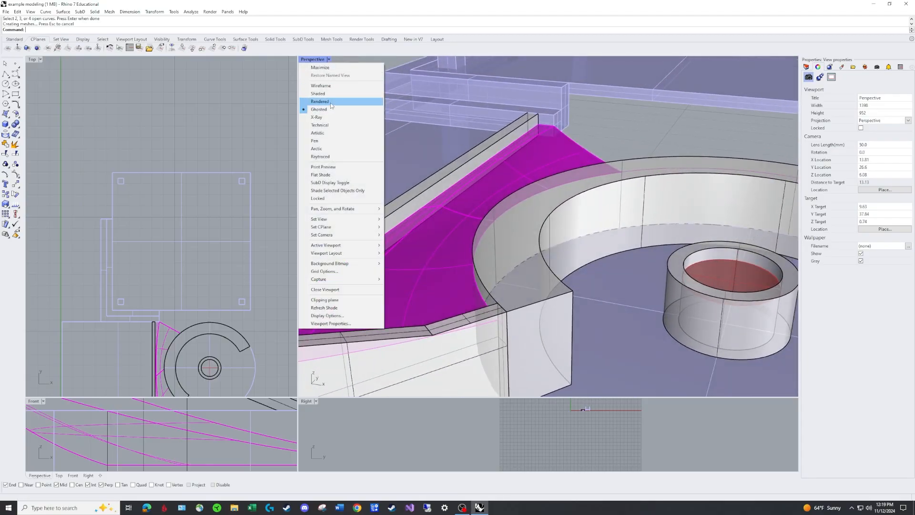
left_click(329, 101)
scroll(500, 168, "down", 6)
right_click_drag(596, 162, 496, 165)
right_click_drag(634, 166, 624, 163)
scroll(623, 163, "up", 6)
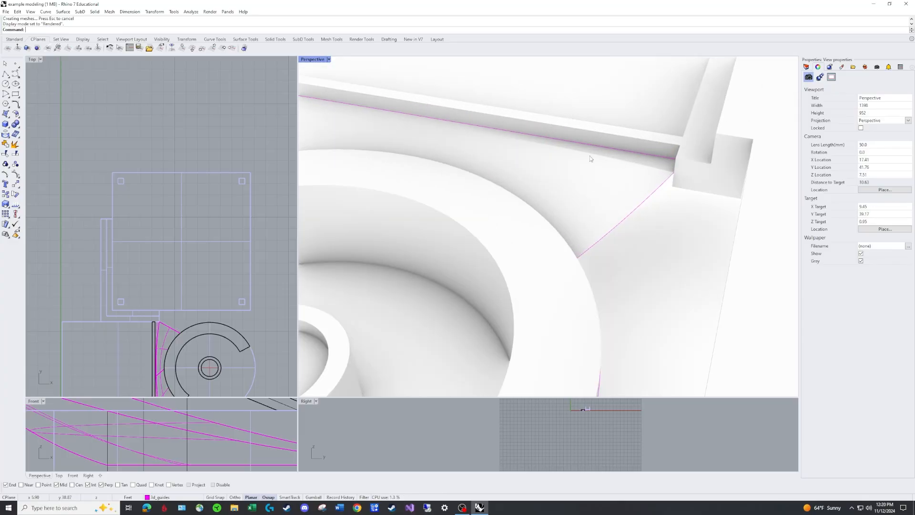
scroll(453, 136, "down", 4)
right_click_drag(497, 149, 649, 142)
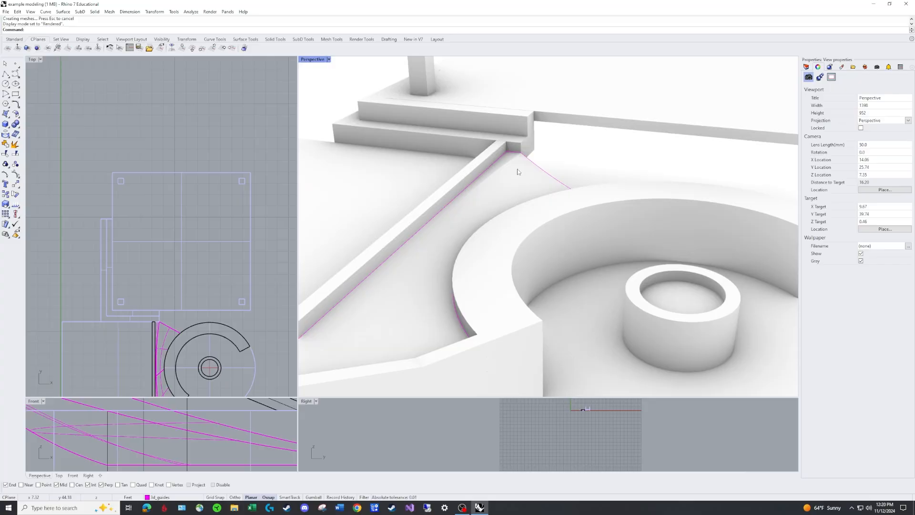
scroll(518, 172, "up", 7)
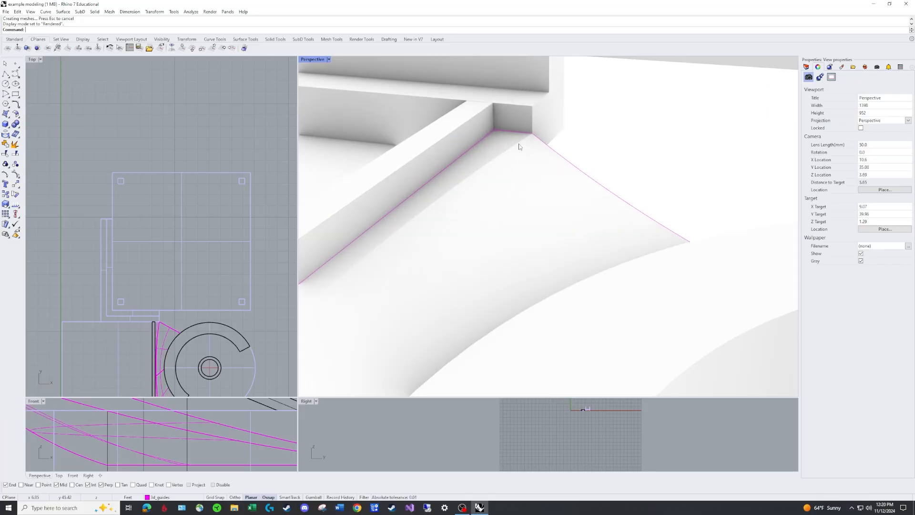
Return the Perspective view to Ghosted display and delete the edge surface between the walls
left_click(328, 61)
left_click(336, 109)
left_click(523, 175)
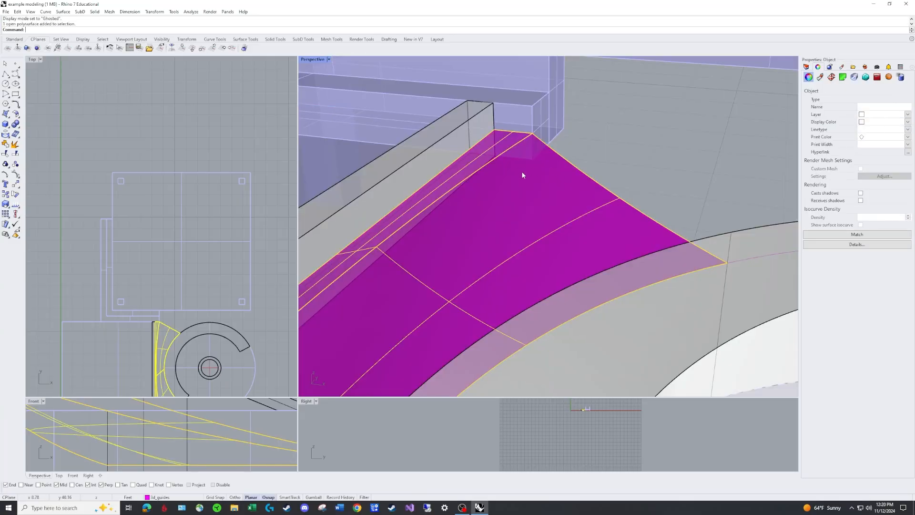
key("Delete")
With object snaps disabled, lower the corner point of the joined linking guide vertically in the Front view, then deselect it
scroll(542, 155, "up", 1)
left_click(530, 130)
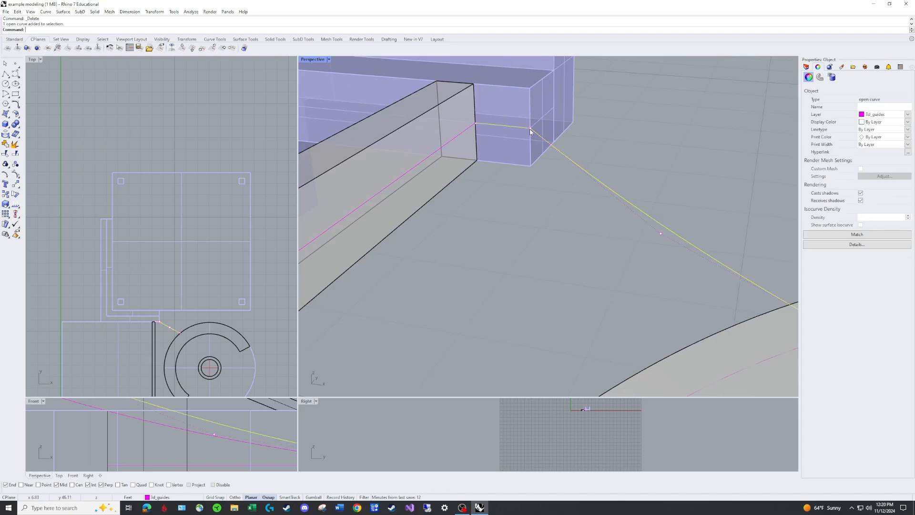
left_click_drag(530, 128, 152, 417)
scroll(132, 430, "up", 4)
key("alt")
right_click_drag(435, 197, 676, 170)
scroll(675, 164, "down", 6)
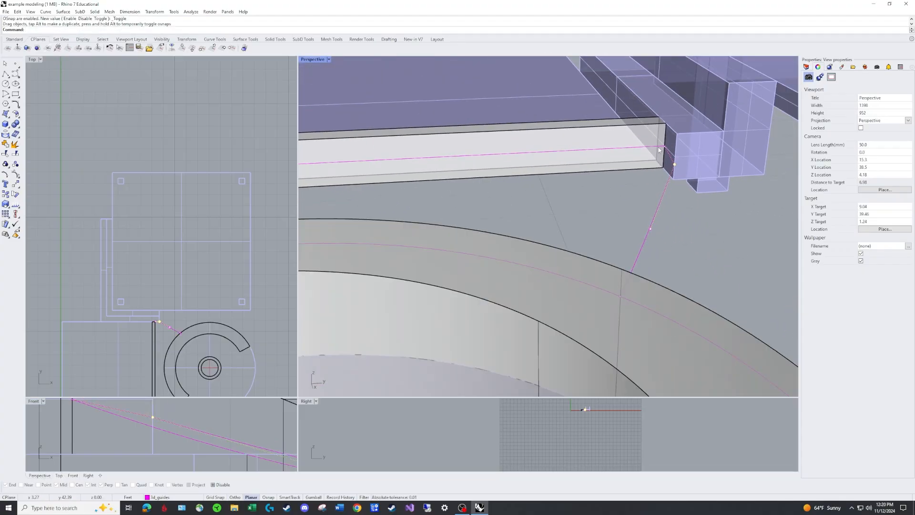
scroll(666, 149, "up", 10)
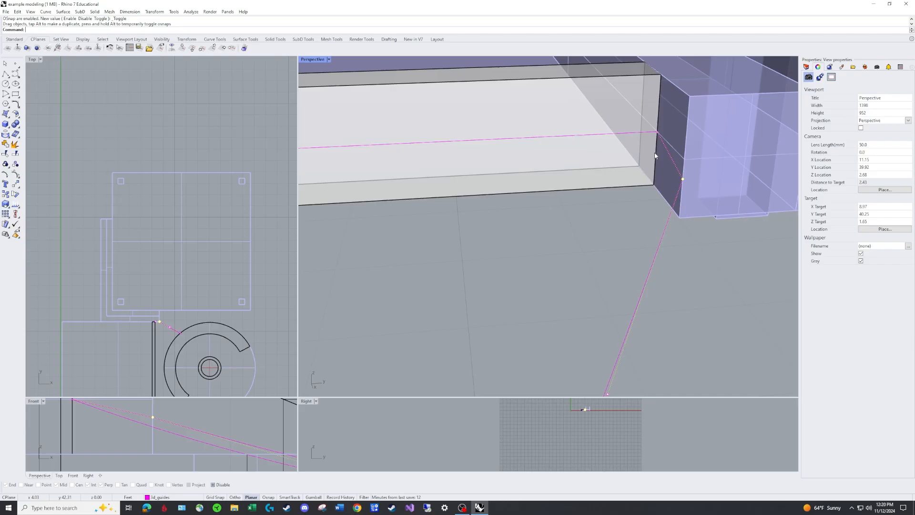
scroll(656, 156, "down", 10)
right_click_drag(614, 233, 652, 280)
right_click_drag(652, 281, 620, 213, "shift")
right_click_drag(620, 213, 560, 170)
key("Escape")
key("Escape")
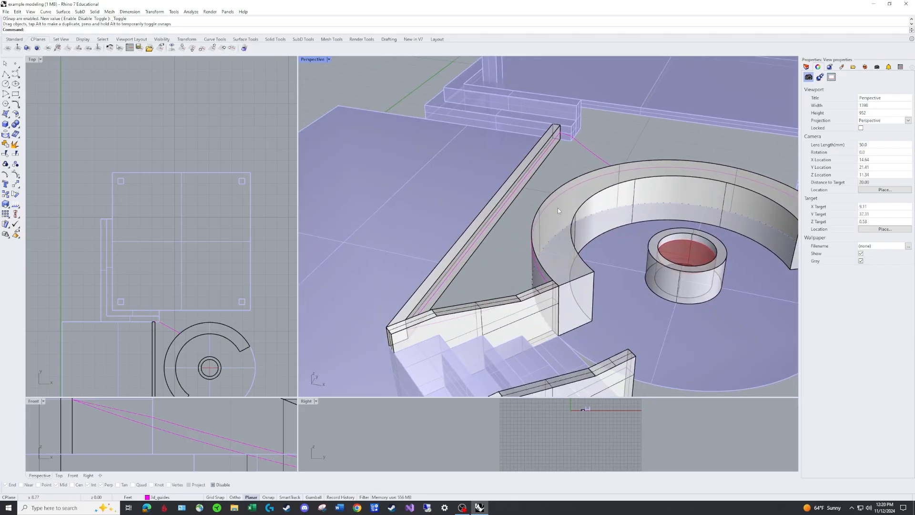
Create an EdgeSrf surface from the straight-wall guide, the adjusted linking guide, the curved seat guide and the stair-wall guide
right_click_drag(559, 210, 589, 178)
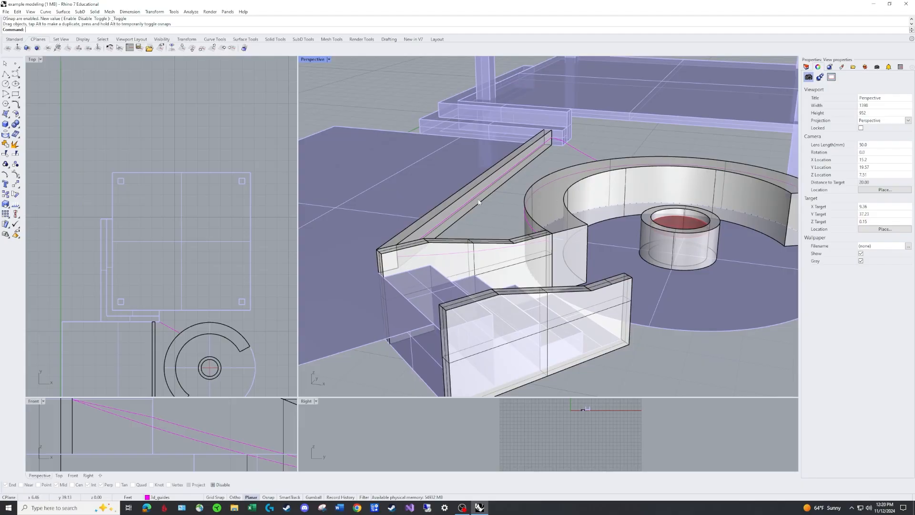
type("EDgesrf")
key("Return")
left_click(570, 151)
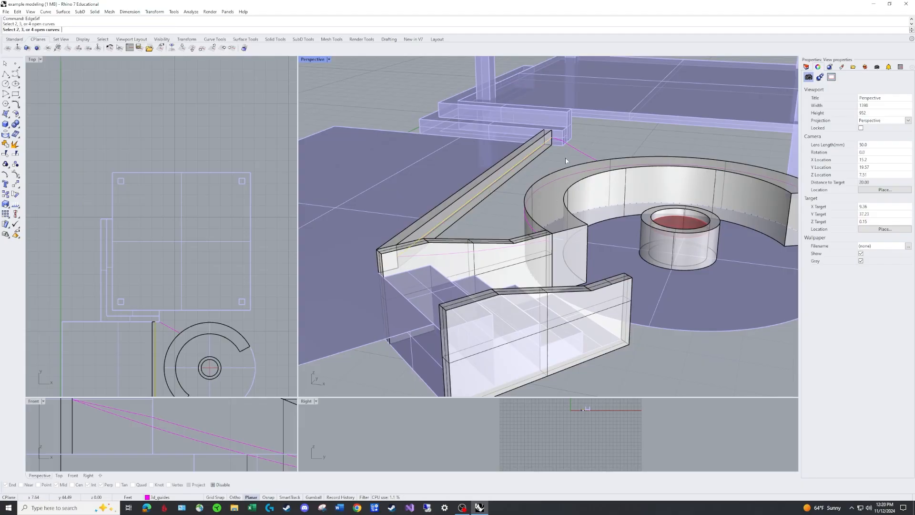
left_click(560, 178)
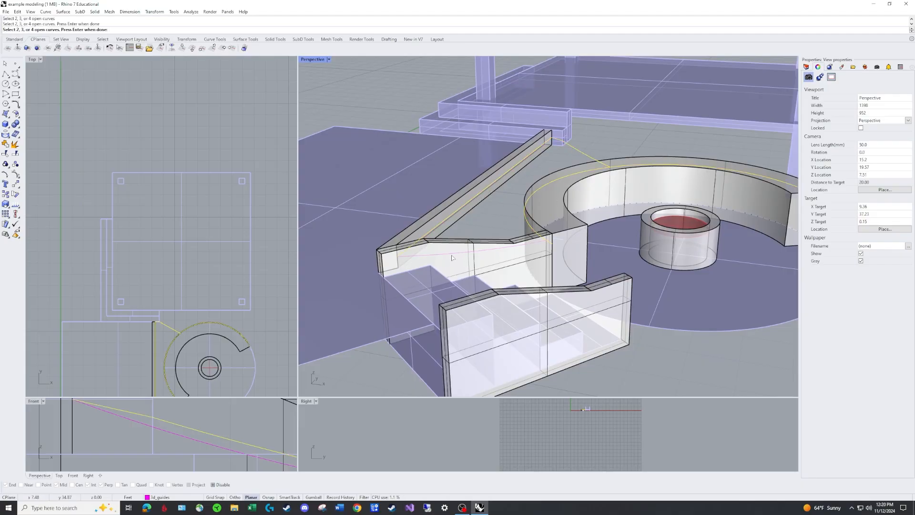
left_click(453, 255)
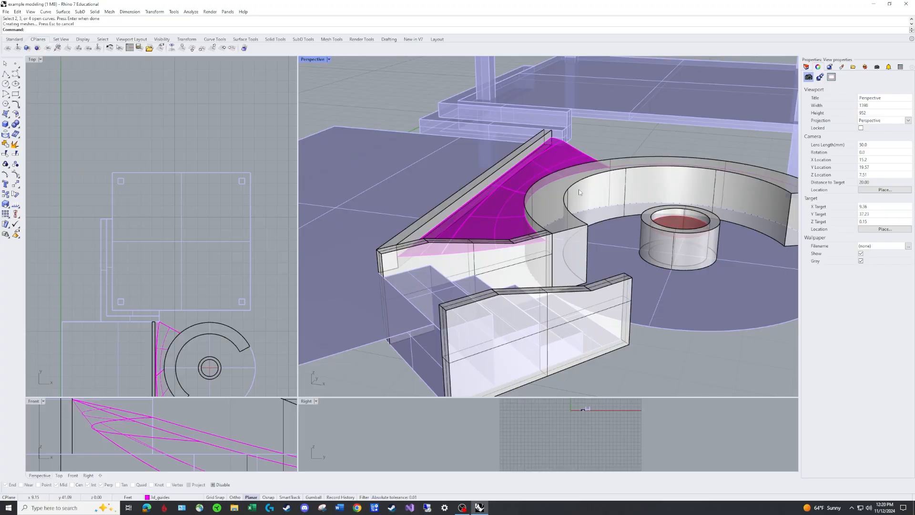
Set the Perspective view to Rendered display and examine how the rebuilt surface sits between the walls from all around
right_click_drag(586, 181, 586, 135)
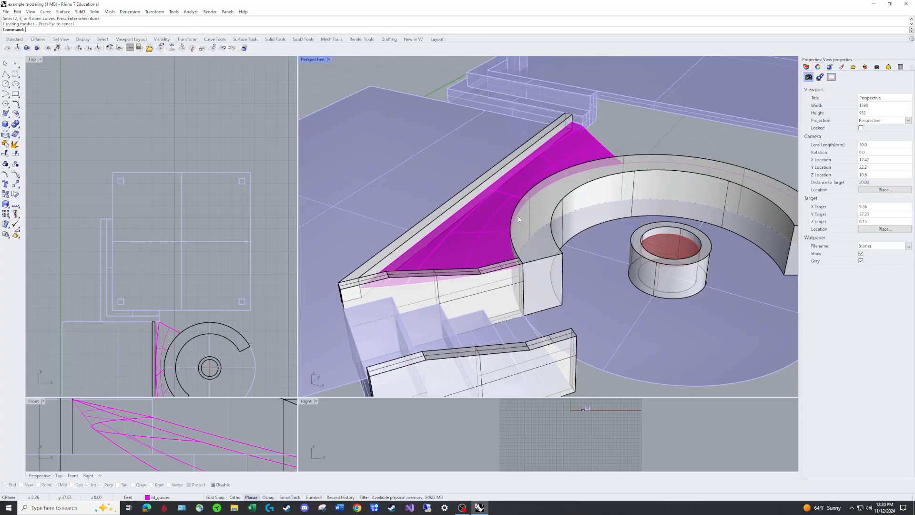
left_click(329, 59)
left_click(329, 101)
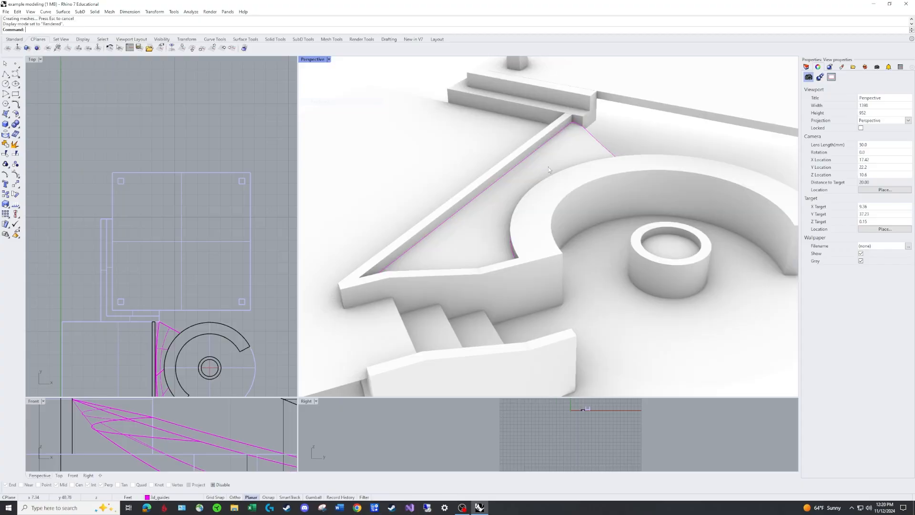
right_click_drag(548, 167, 598, 183)
scroll(585, 155, "up", 4)
scroll(653, 145, "down", 9)
scroll(621, 212, "up", 10)
scroll(607, 203, "down", 9)
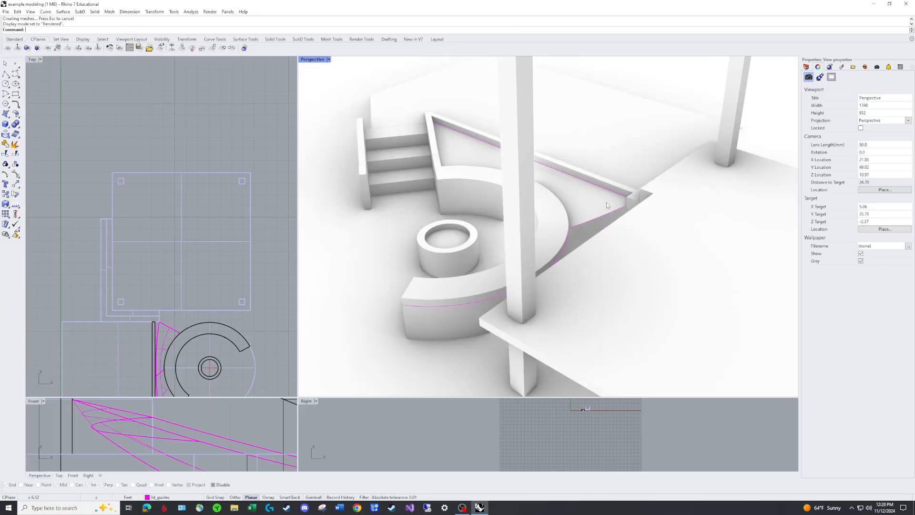
scroll(606, 205, "down", 5)
right_click_drag(530, 188, 599, 162)
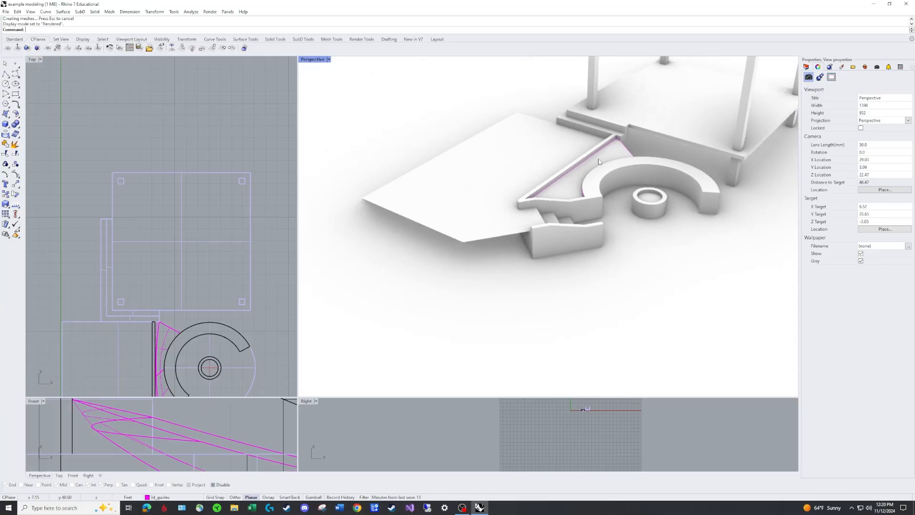
scroll(614, 143, "up", 3)
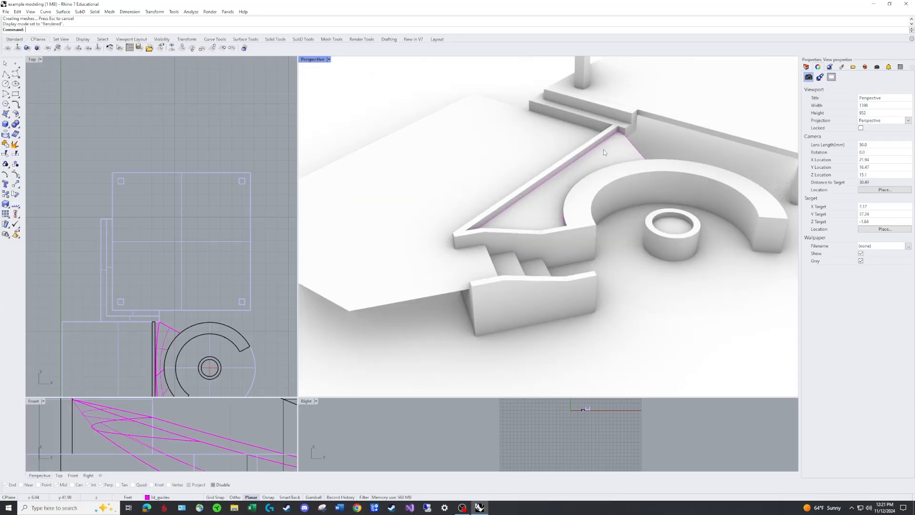
scroll(602, 167, "up", 4)
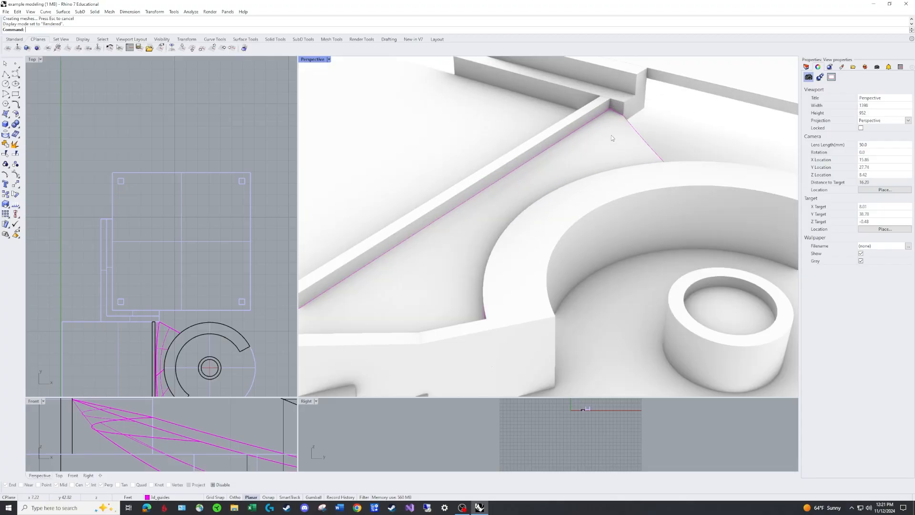
scroll(612, 138, "down", 4)
right_click_drag(632, 156, 592, 144)
scroll(591, 144, "down", 2)
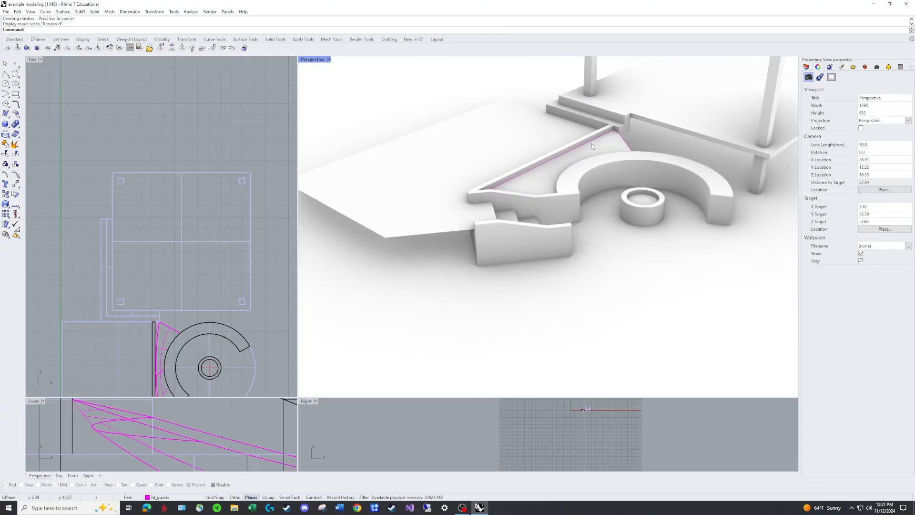
Check the surface's junction with the straight wall's end up close and return the Perspective view to Ghosted display
scroll(616, 133, "up", 2)
scroll(608, 125, "up", 4)
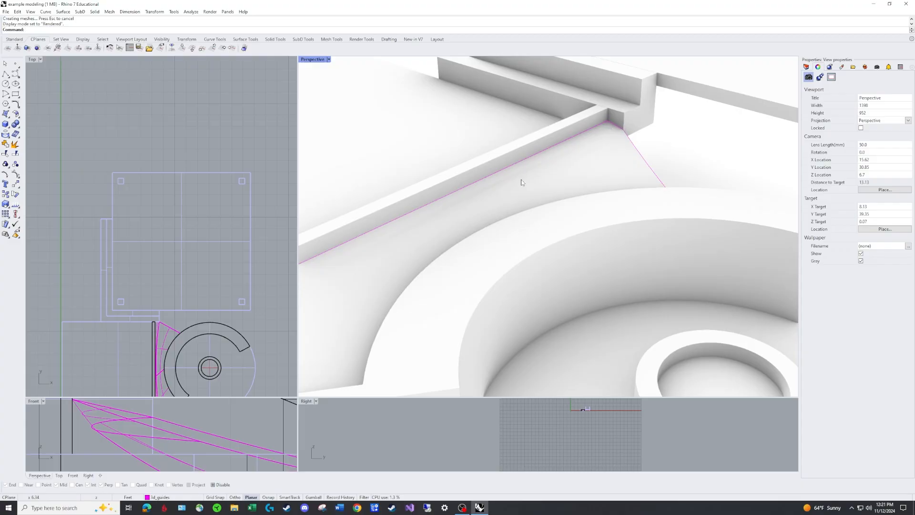
left_click(329, 60)
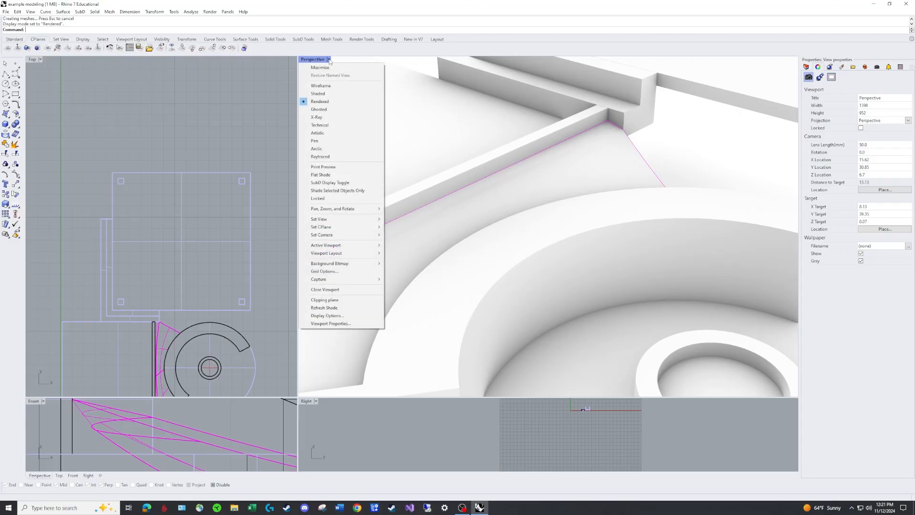
left_click(327, 110)
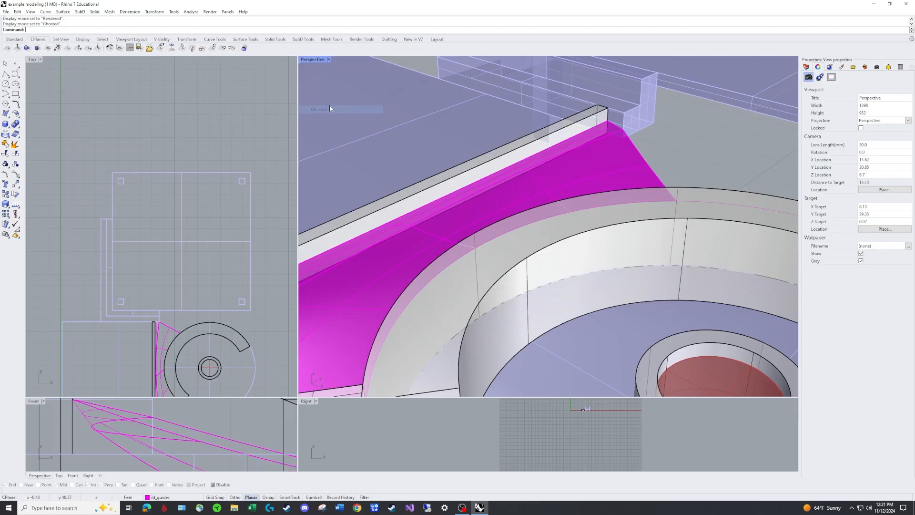
With object snaps enabled, move the end point of the curved seat's outer guide down to the seat end's bottom corner
scroll(671, 164, "down", 8)
right_click_drag(705, 155, 585, 181)
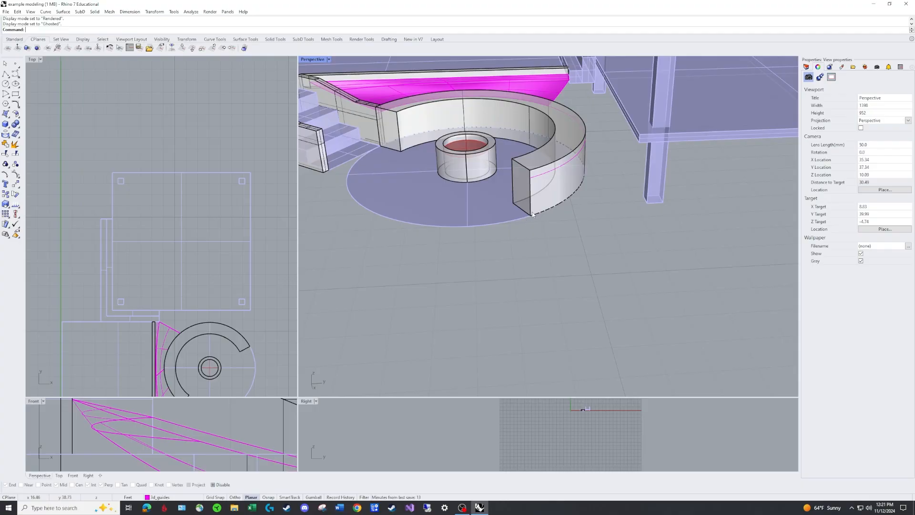
left_click(534, 180)
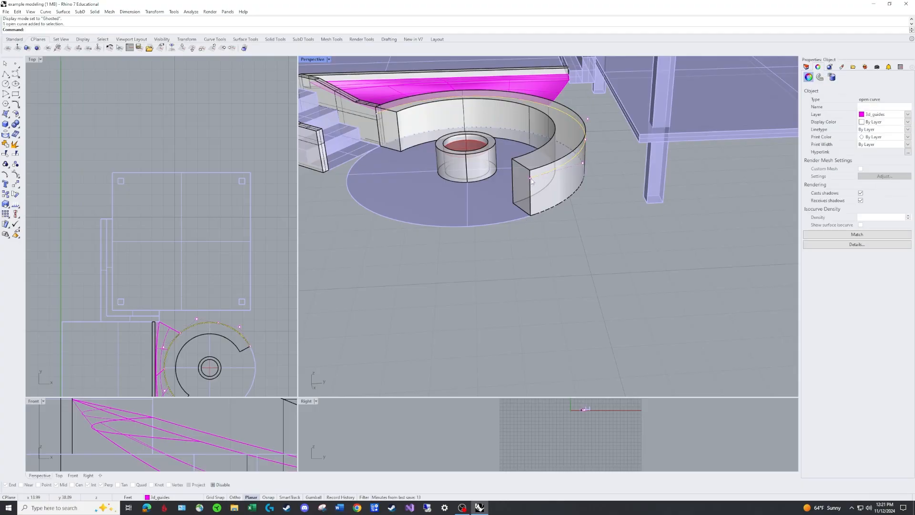
left_click_drag(530, 179, 529, 218)
key("F3")
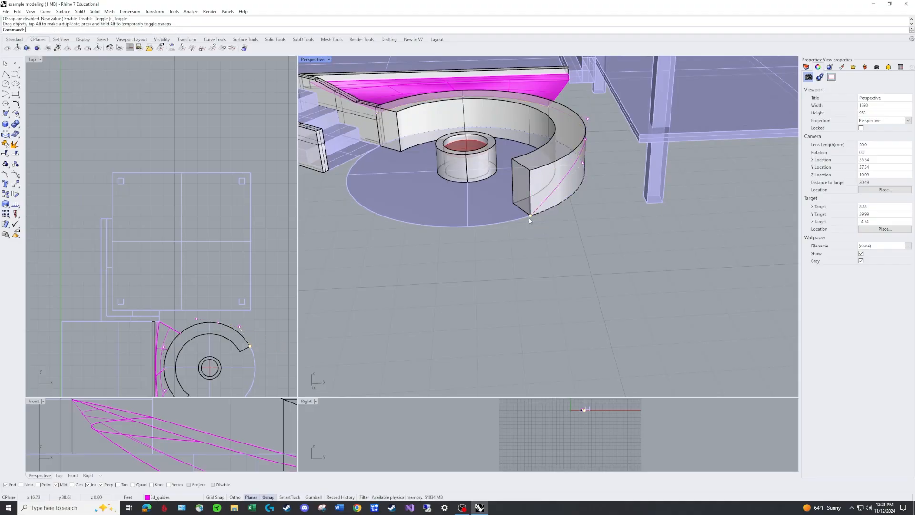
Lower the curved guide's control point at the middle of the seat's outer face vertically in the Front view, without object snaps
right_click_drag(700, 194, 476, 125)
scroll(436, 118, "up", 2)
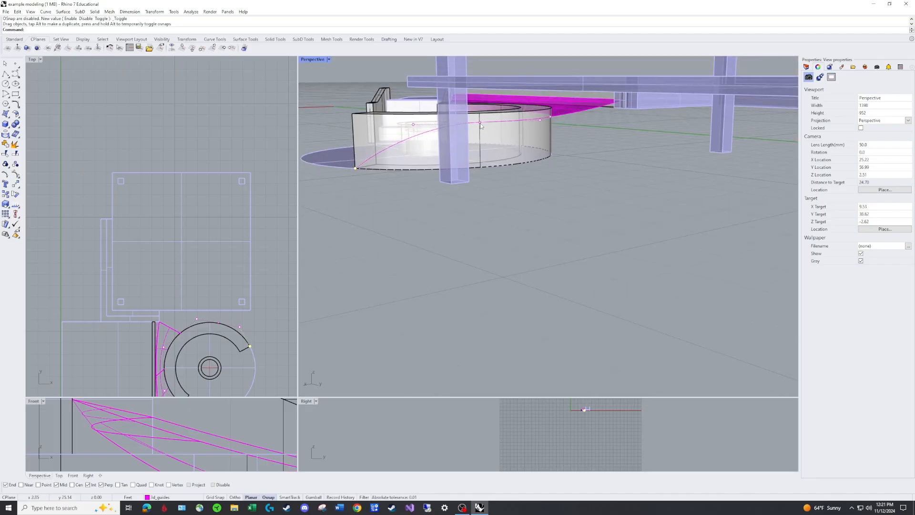
left_click_drag(479, 122, 166, 419)
scroll(195, 441, "down", 10, "alt")
scroll(205, 435, "down", 6, "alt")
right_click_drag(261, 430, 167, 419, "alt")
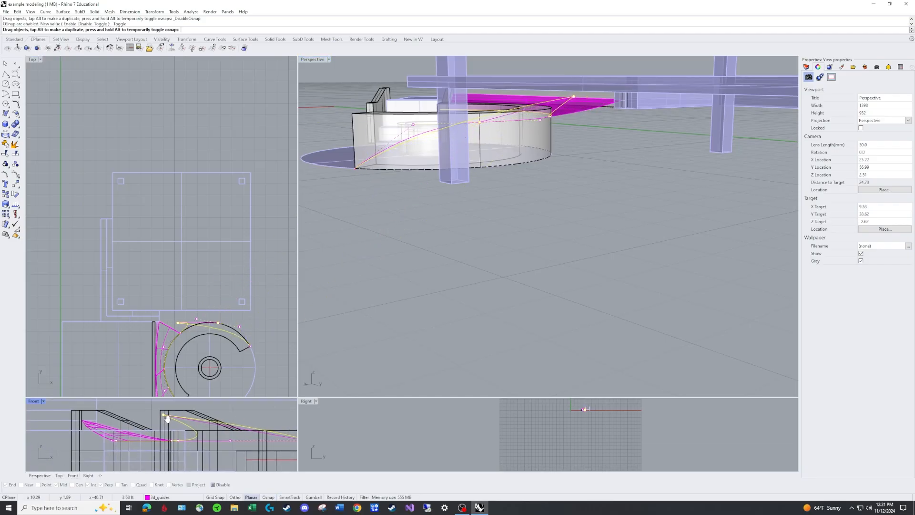
left_click_drag(166, 418, 233, 436, "alt")
scroll(262, 456, "down", 6, "alt")
scroll(286, 456, "up", 4, "alt+shift")
scroll(286, 457, "up", 8, "alt+shift")
right_click_drag(285, 433, 233, 435, "alt+shift")
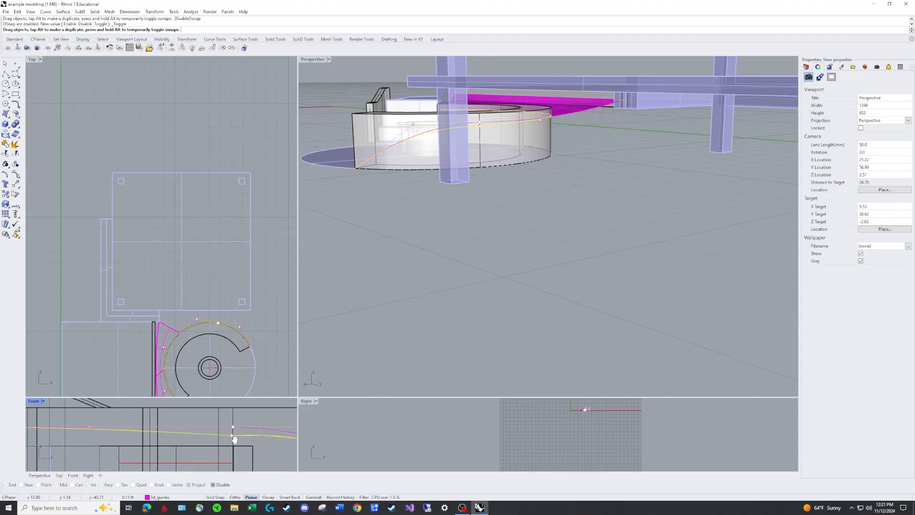
left_click_drag(233, 436, 208, 432, "alt+shift")
right_click_drag(233, 436, 209, 432, "alt+shift")
left_click_drag(209, 433, 211, 440, "alt+shift")
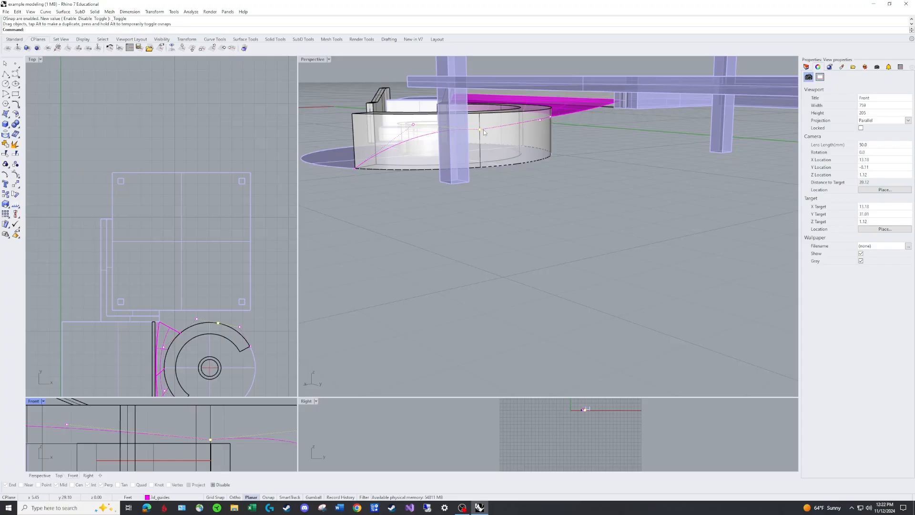
left_click_drag(210, 440, 210, 449)
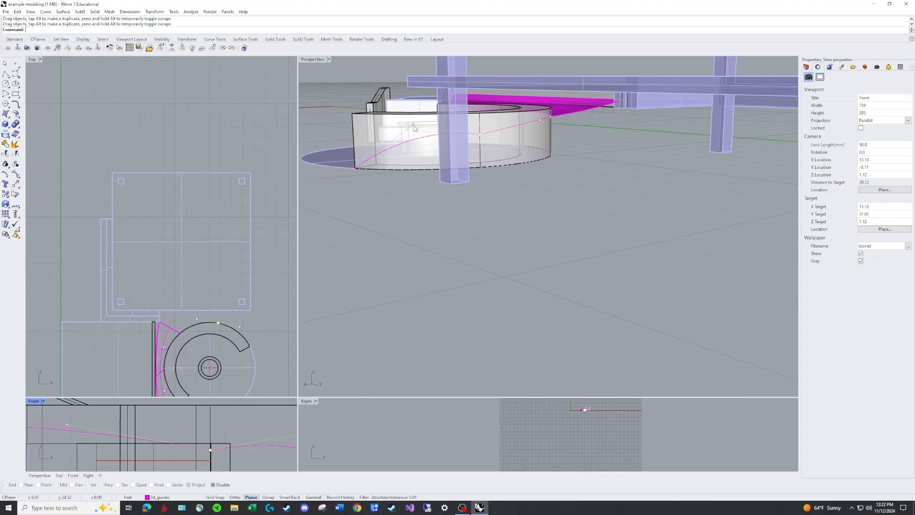
Save the file and lower the curved guide's control point nearest the seat's open end vertically in the Front view
left_click_drag(413, 125, 256, 458)
scroll(255, 448, "down", 4)
key("ctrl+s")
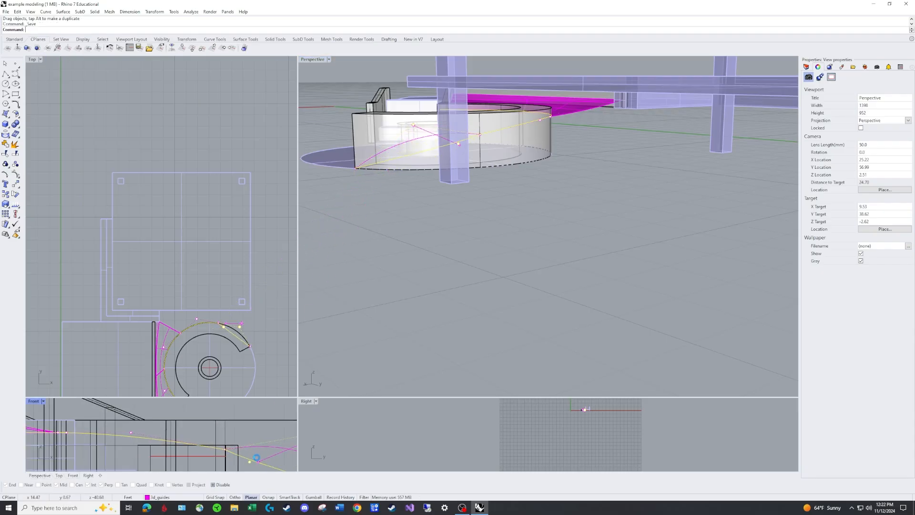
right_click_drag(256, 425, 139, 417)
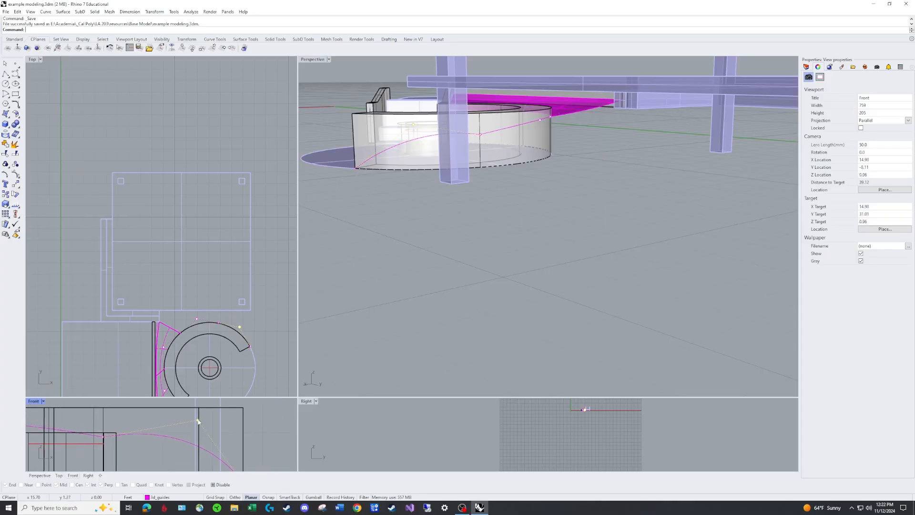
left_click_drag(198, 422, 198, 459, "shift")
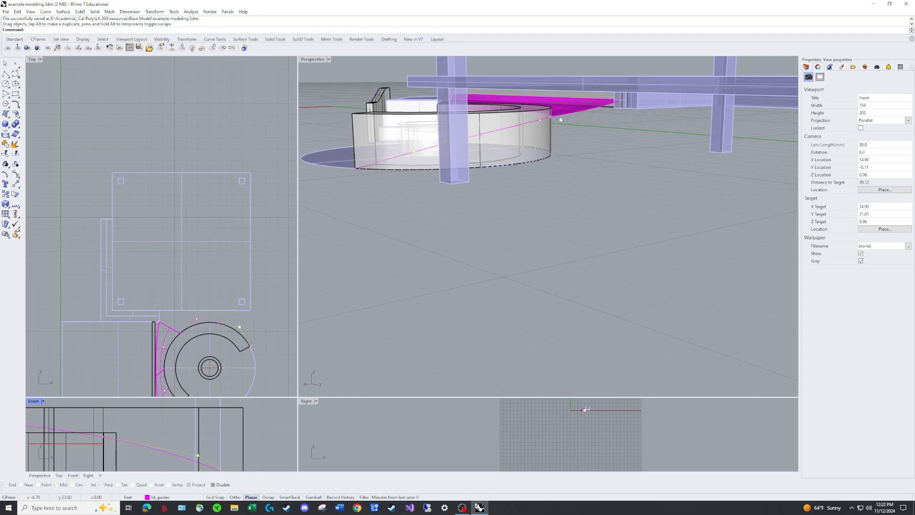
Examine the slope of the reshaped guide along the curved seat's outer face from several angles and deselect it
right_click_drag(434, 151, 556, 177)
scroll(514, 193, "down", 6)
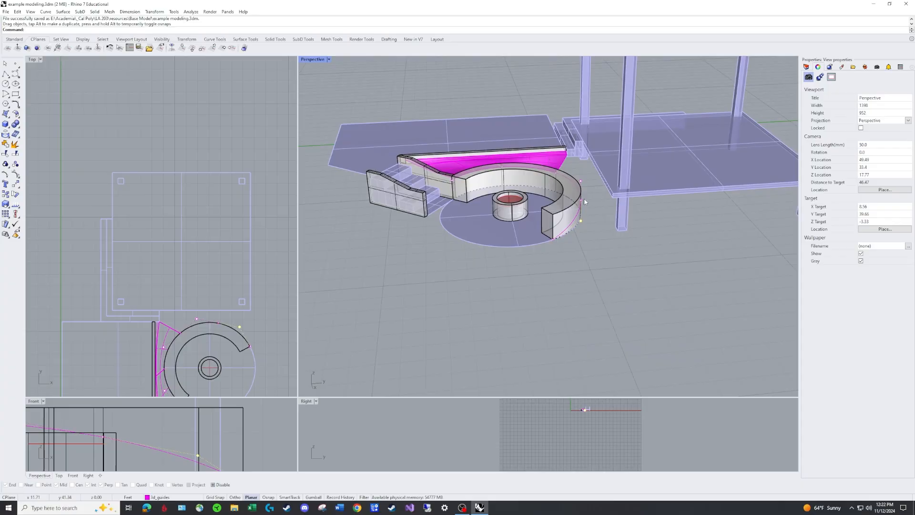
scroll(586, 245, "up", 3)
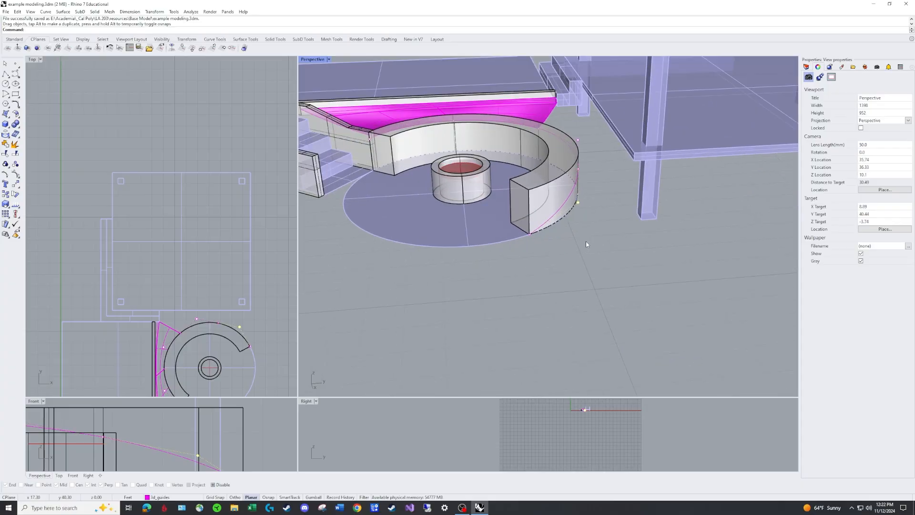
scroll(602, 207, "down", 4)
right_click_drag(594, 213, 653, 205)
key("Escape")
key("Escape")
scroll(640, 232, "up", 4)
scroll(645, 230, "down", 6)
scroll(646, 229, "down", 2)
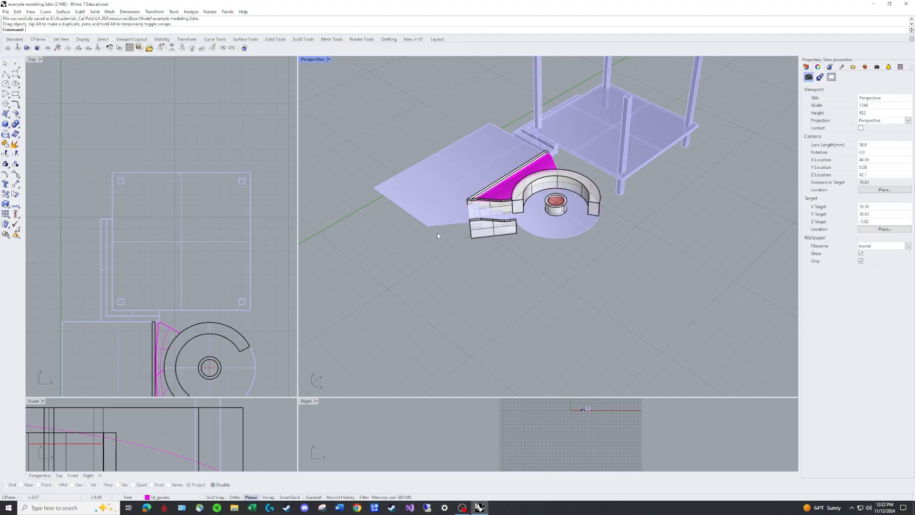
With object snaps enabled, draw a polyline from the curved seat end's outer bottom corner to the raised deck's nearest lower corner
scroll(698, 183, "up", 5)
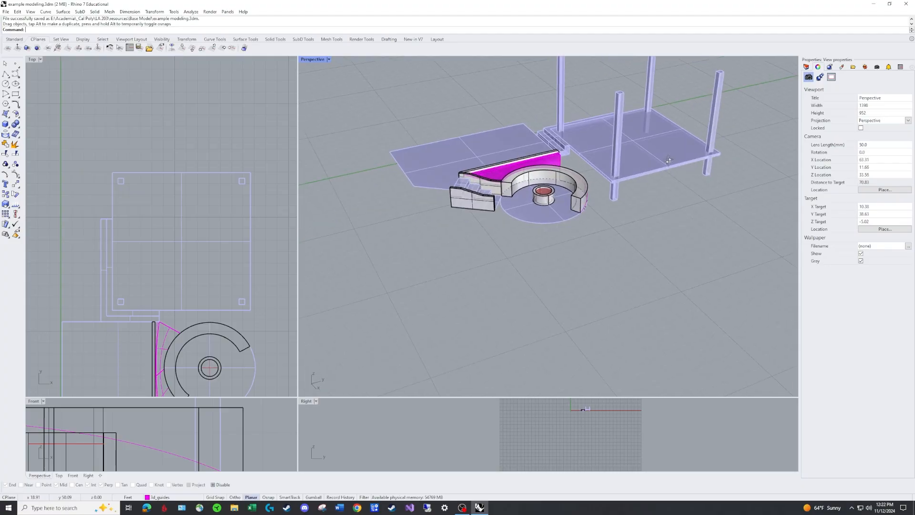
scroll(575, 231, "up", 2)
type("PL")
key("Return")
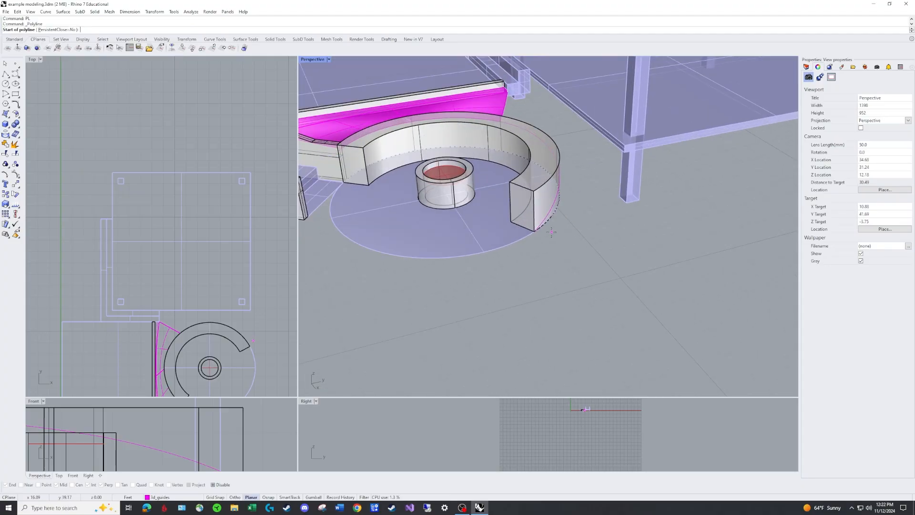
left_click(535, 233)
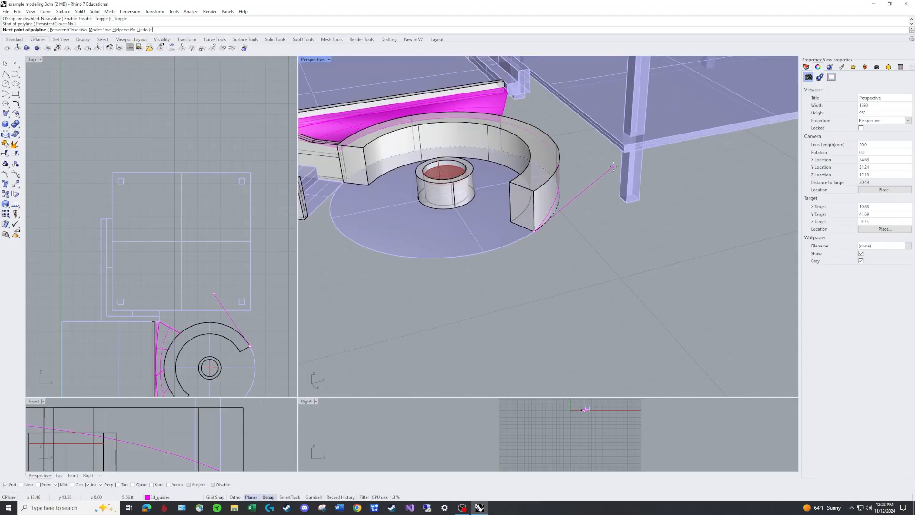
left_click(625, 155)
scroll(625, 159, "down", 5)
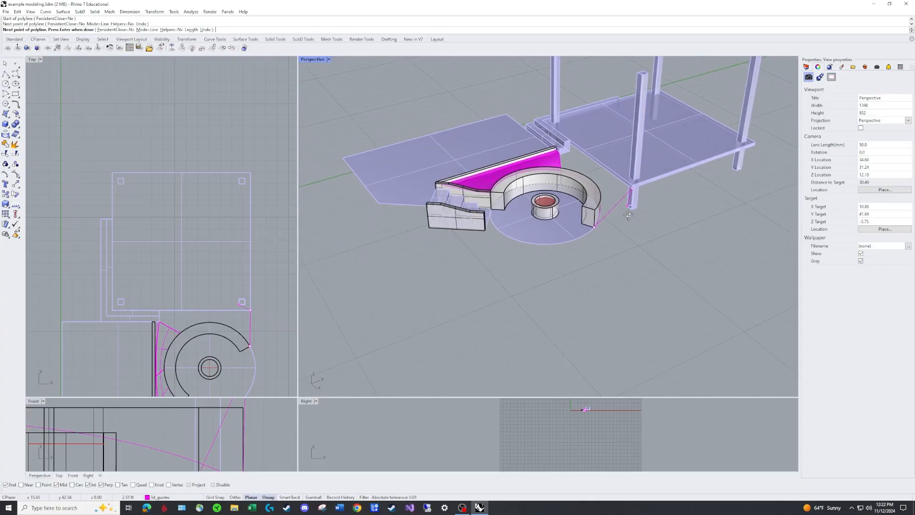
scroll(599, 202, "up", 3)
key("Return")
Rebuild the new line between the seat and deck with a point count of 3 and degree 2, deleting the input
left_click(597, 191)
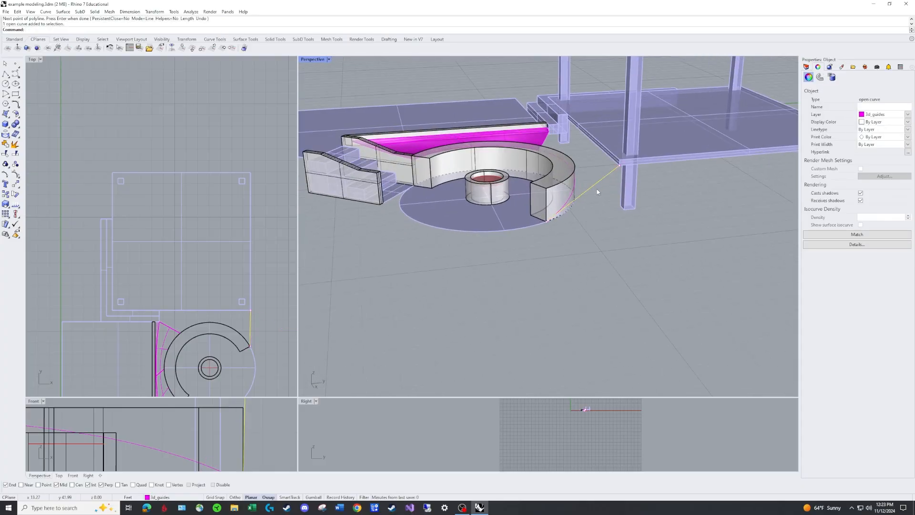
type("Rebuild")
key("Return")
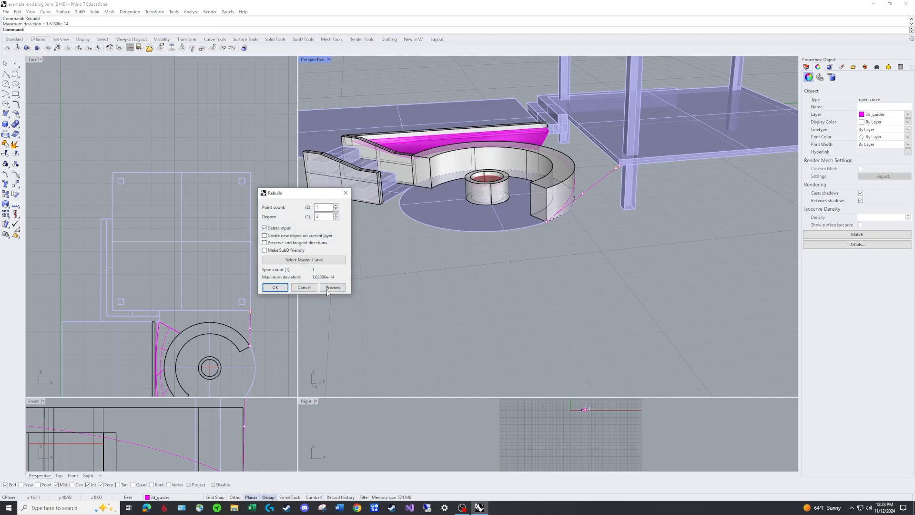
left_click(275, 287)
Lower the middle control point of the seat-to-deck line vertically in the Right view so it sags, then deselect it
scroll(245, 444, "down", 3)
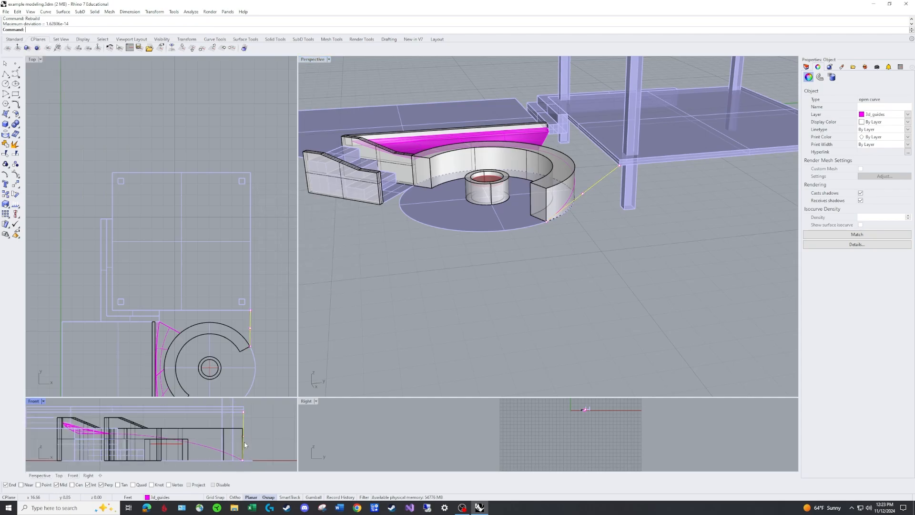
scroll(244, 445, "down", 3)
scroll(529, 428, "down", 5)
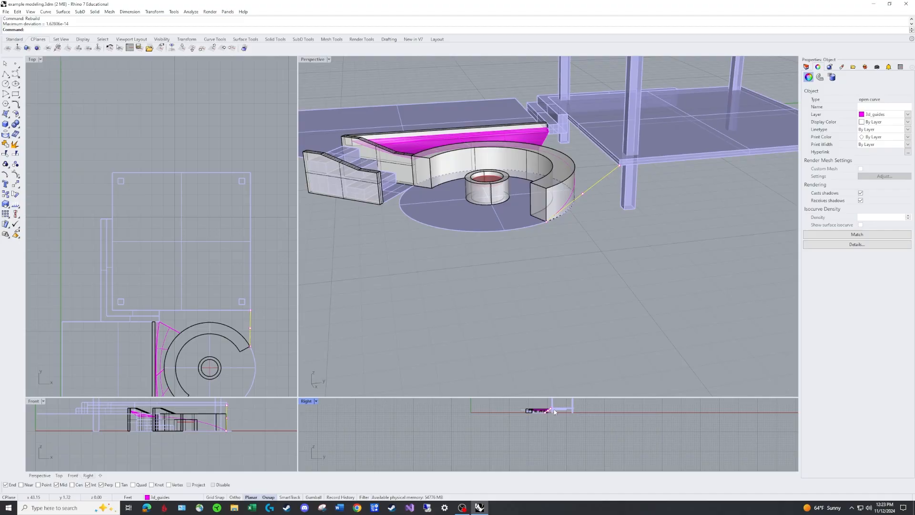
scroll(554, 412, "up", 10)
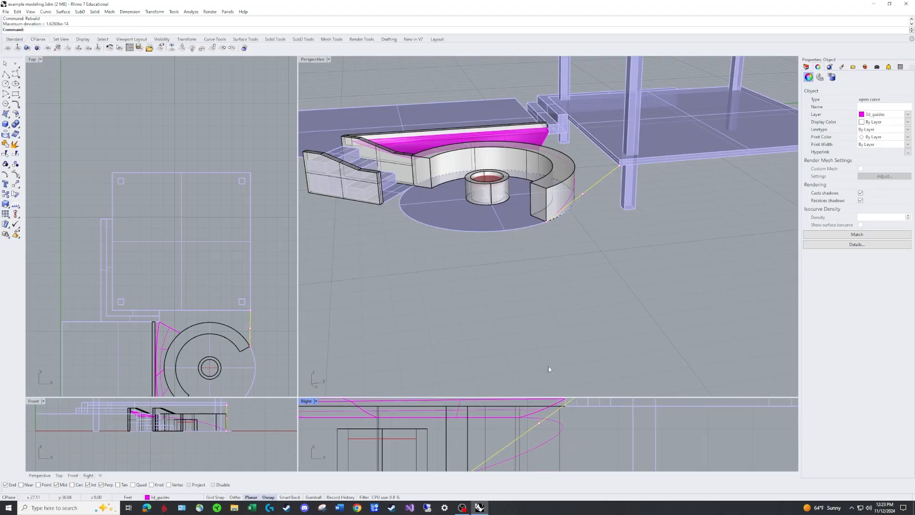
left_click_drag(539, 420, 546, 454)
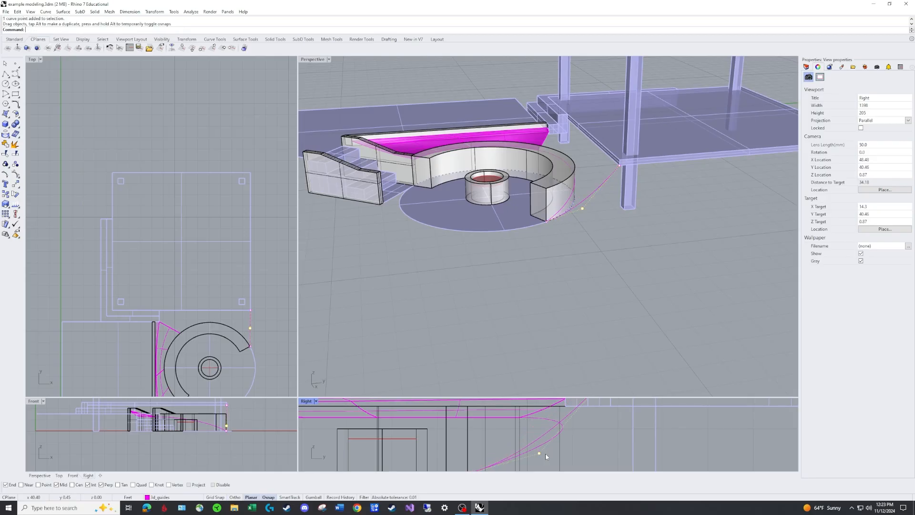
key("Escape")
key("Escape")
Examine the curved seat guide and the sagging seat-to-deck guide around the seat's open end, selecting them in turn
scroll(628, 270, "down", 2)
right_click_drag(579, 167, 640, 200)
scroll(640, 200, "up", 6)
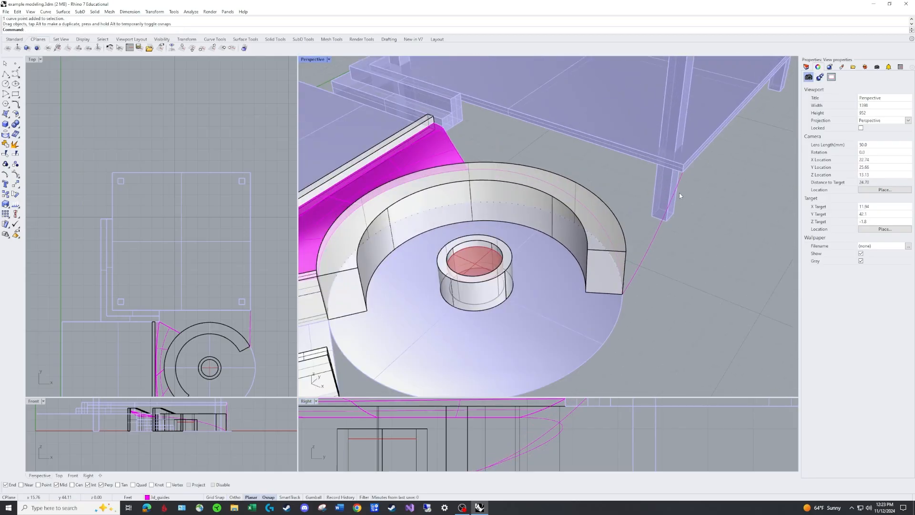
left_click(496, 194)
key("Escape")
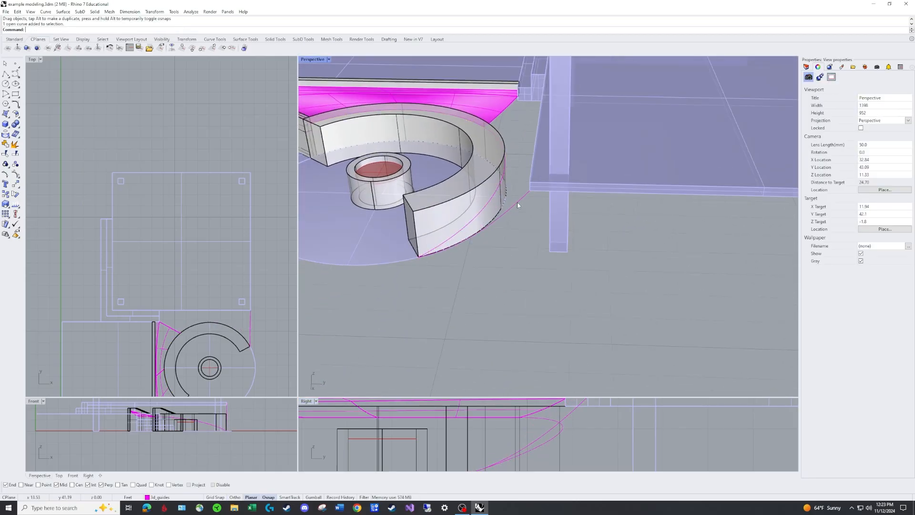
left_click(517, 202)
scroll(517, 247, "down", 6)
right_click_drag(516, 247, 631, 219)
key("Escape")
Draw a polyline from the deck corner along its lower edge to the steps' corner and on to the magenta surface's upper corner
type("PL")
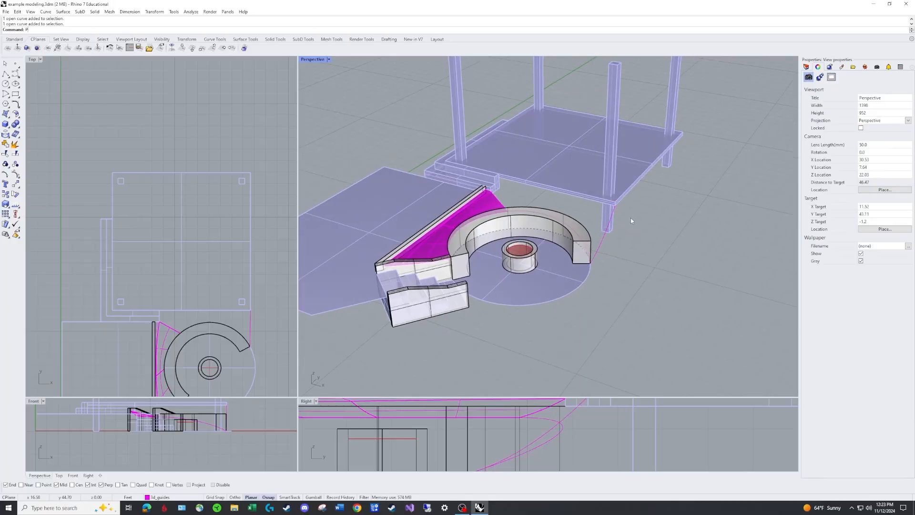
key("Return")
scroll(631, 218, "up", 3)
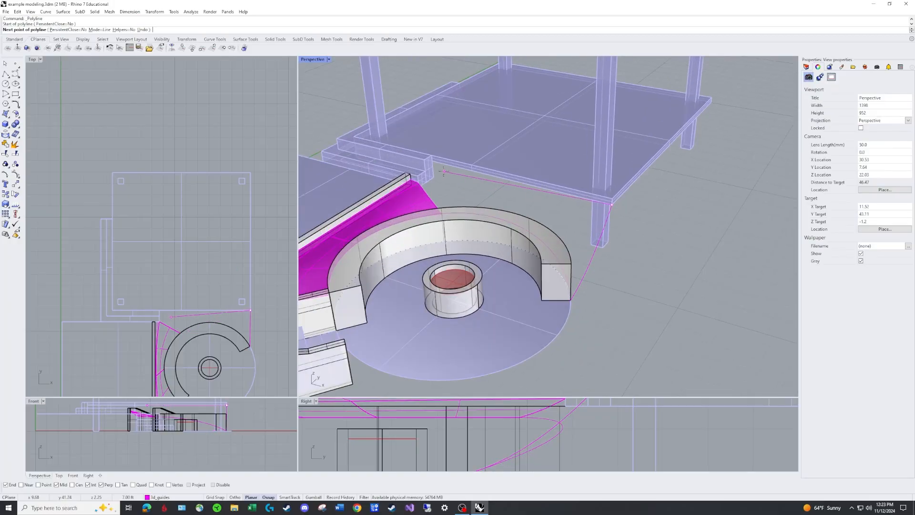
left_click(432, 161)
scroll(450, 174, "up", 2)
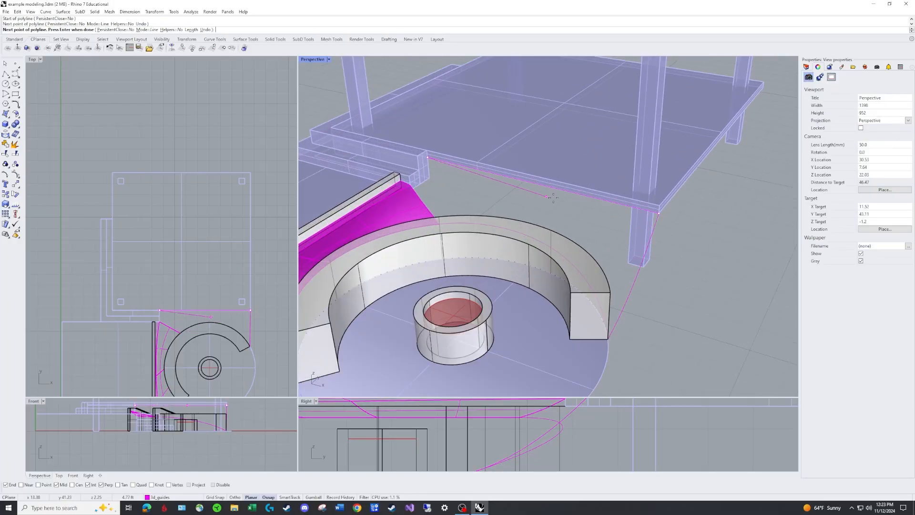
scroll(443, 182, "up", 5)
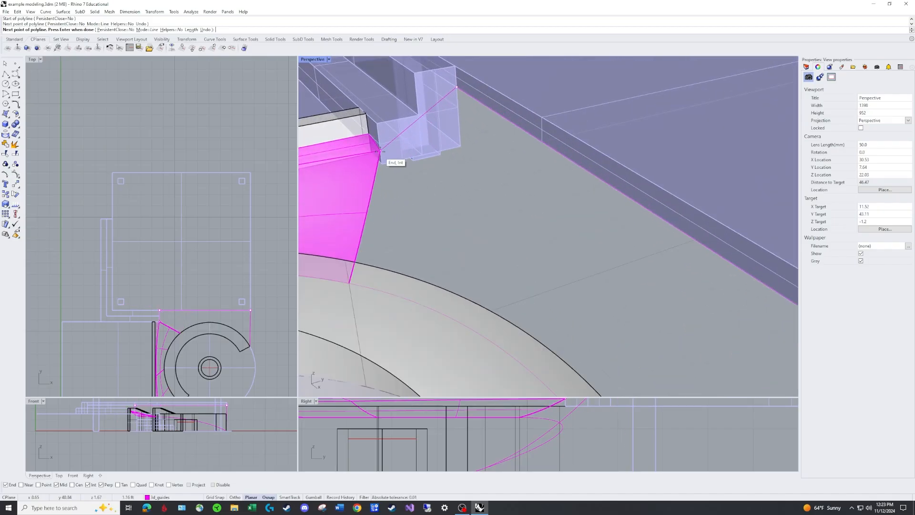
left_click(381, 151)
key("Return")
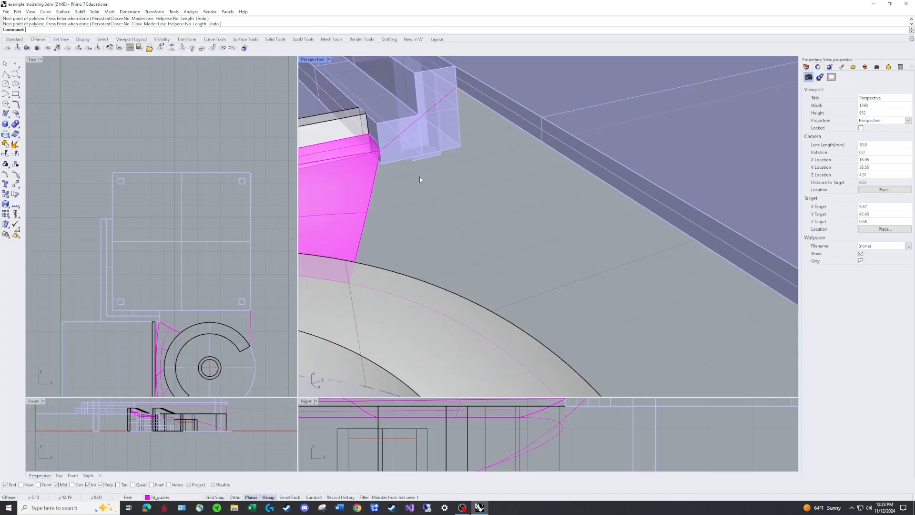
key("Return")
key("Escape")
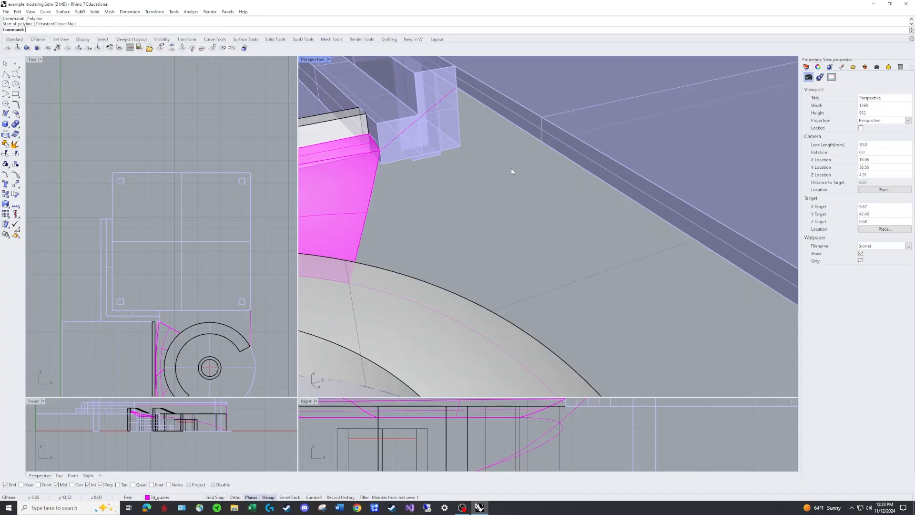
left_click(450, 93)
type("PL")
key("Return")
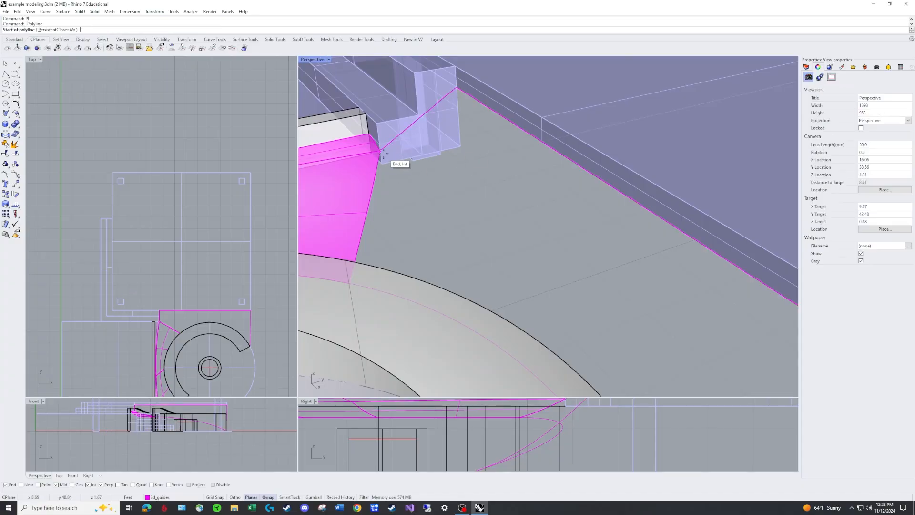
left_click(381, 151)
key("Escape")
Explode the guide curve running along the end edge of the magenta surface into separate segments
left_click(374, 179)
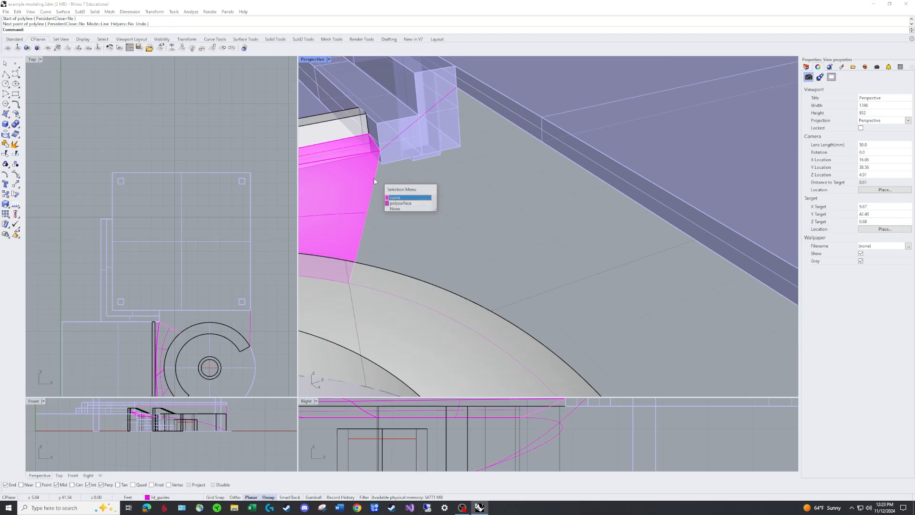
left_click(399, 203)
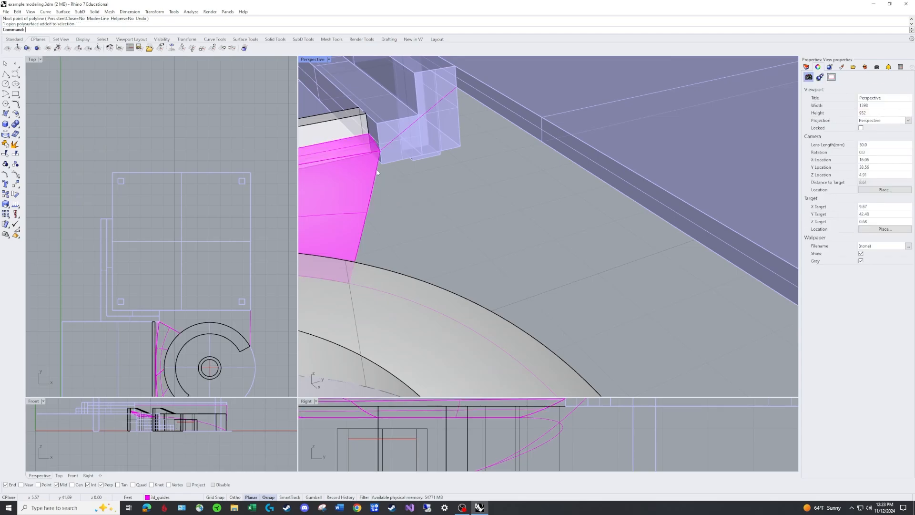
left_click(376, 173)
left_click(408, 191)
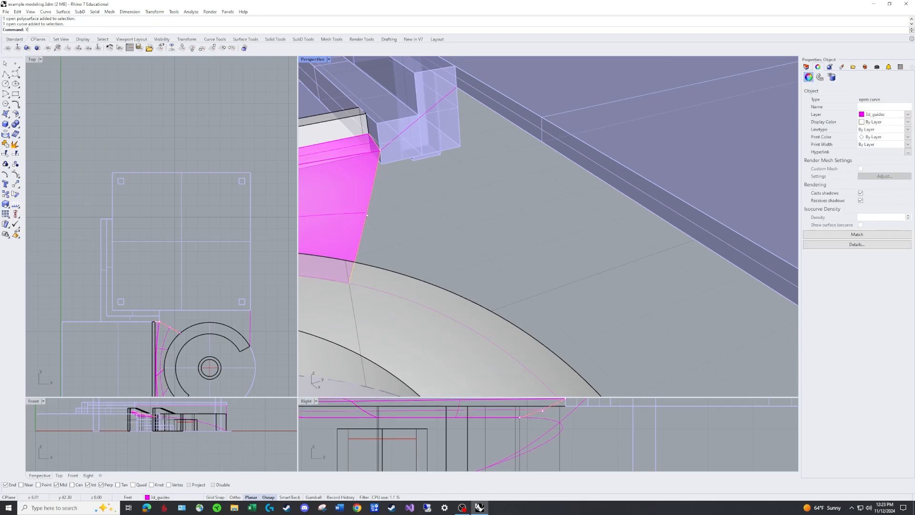
key("Return")
Check the boundary guides by selecting the magenta surface's end curve, the seat-to-deck curve and the deck polyline in turn
left_click(372, 188)
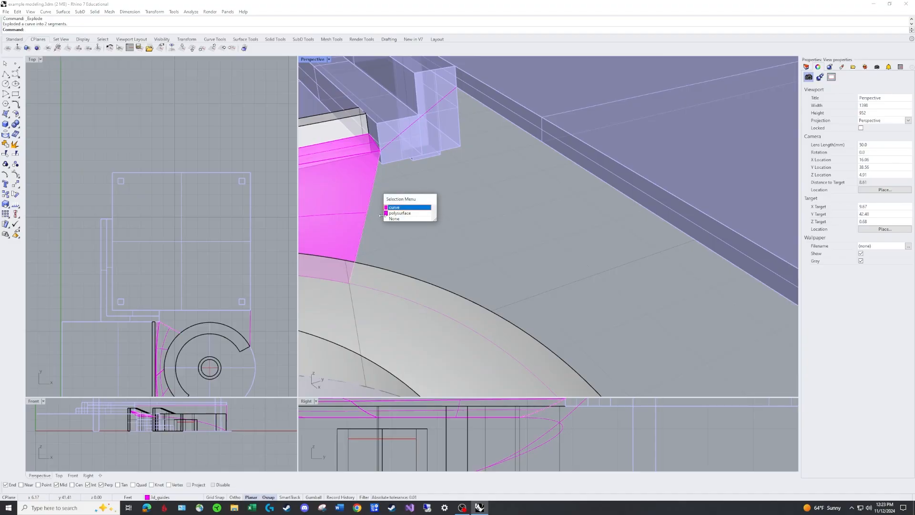
left_click(398, 208)
scroll(416, 230, "down", 10)
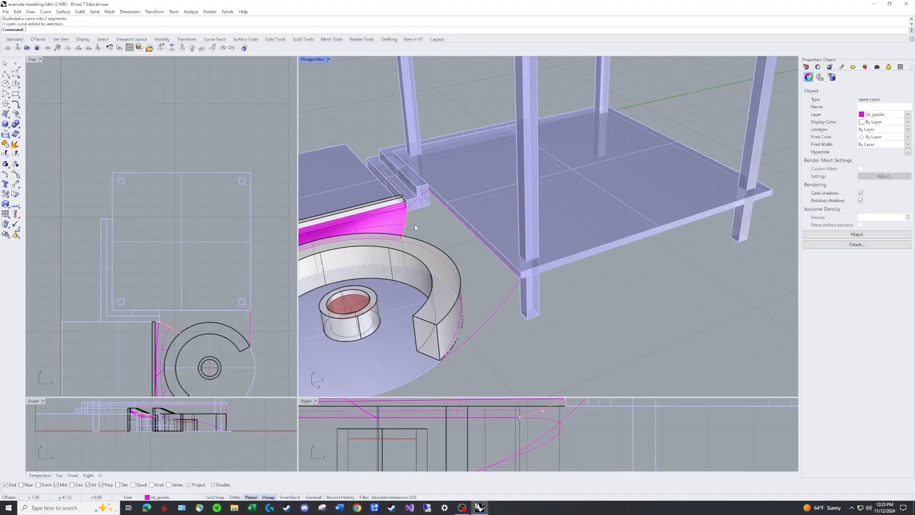
left_click(414, 225)
right_click_drag(416, 227, 479, 281)
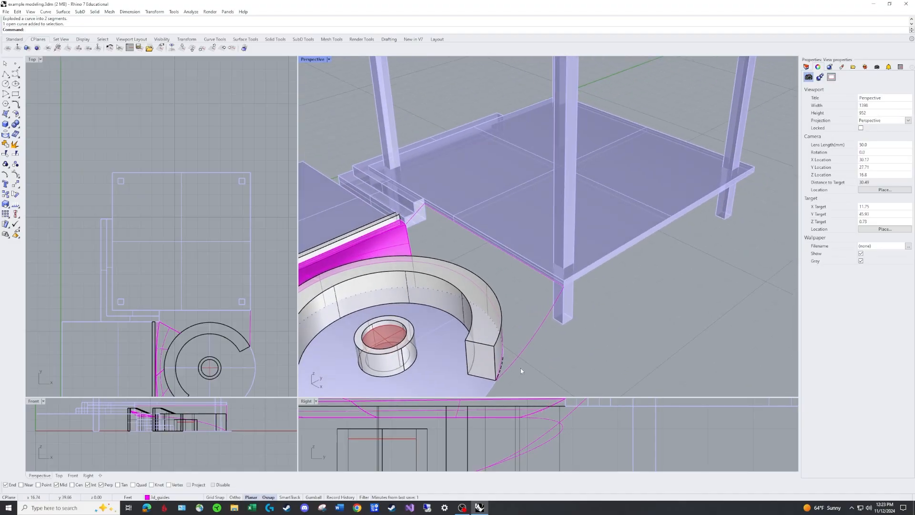
left_click(537, 333)
left_click(448, 218)
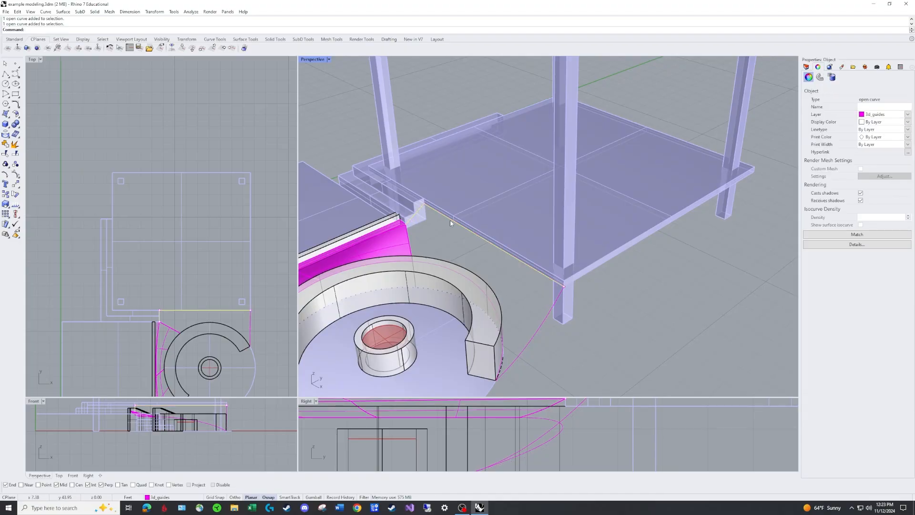
left_click(409, 239)
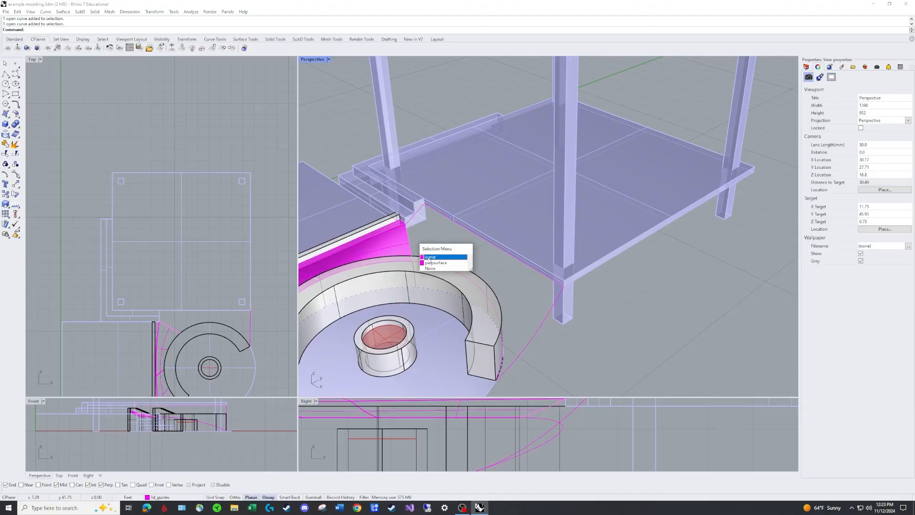
left_click(432, 257)
key("Escape")
Try an EdgeSrf surface from the seat-to-deck curve, deck polyline, magenta surface's end edge and curved seat guide, and inspect its shape
type("E")
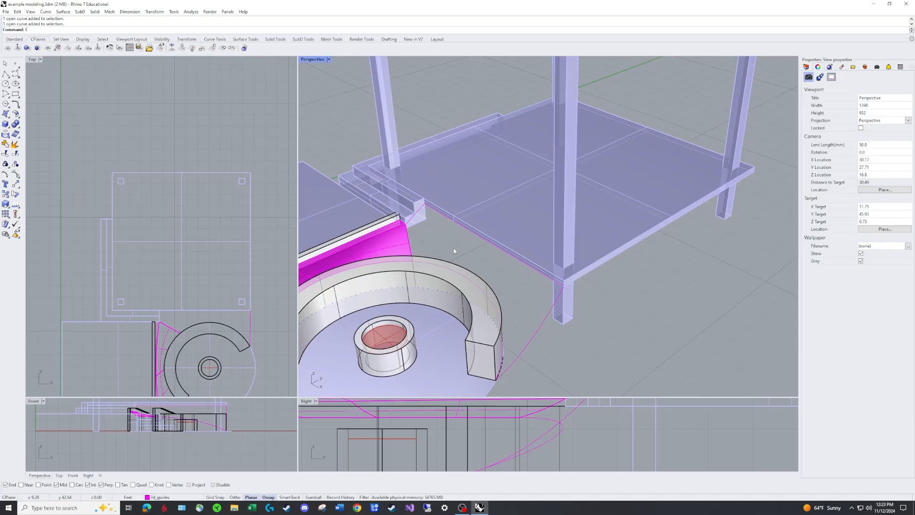
type("dgeSrf")
key("Return")
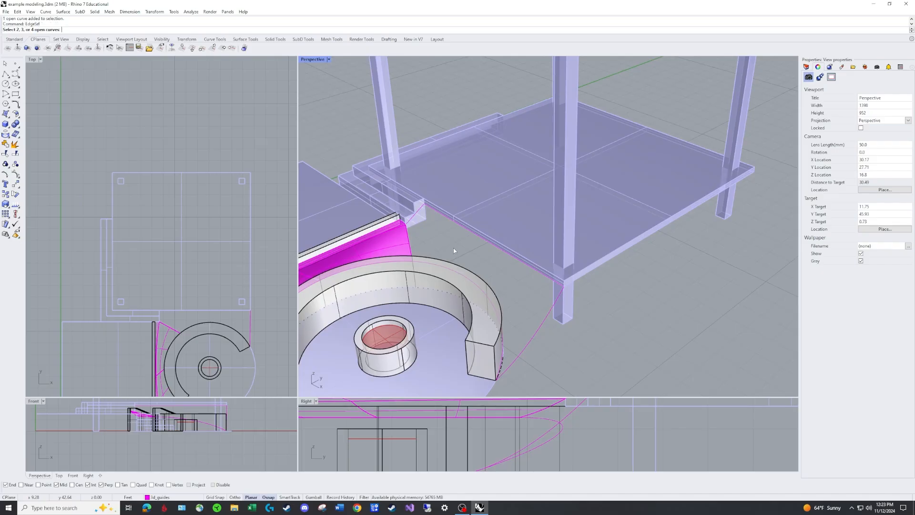
left_click(530, 347)
left_click(544, 277)
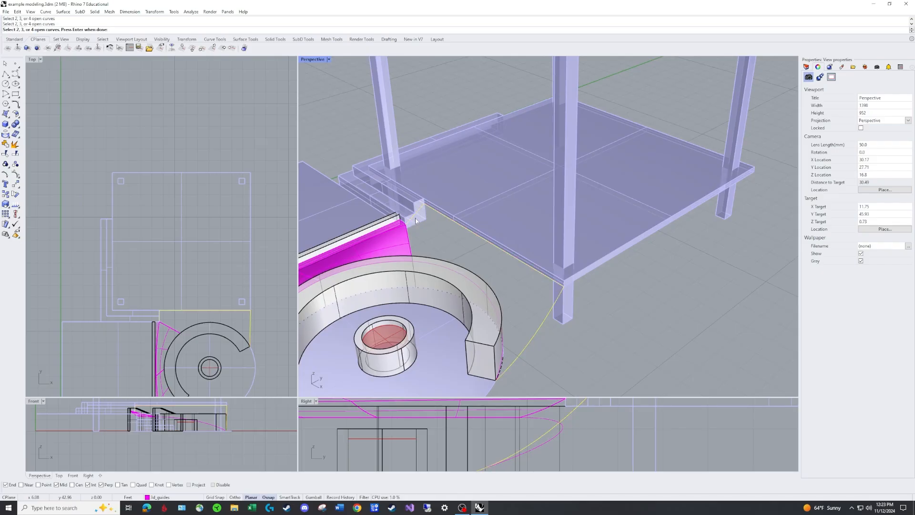
left_click(413, 243)
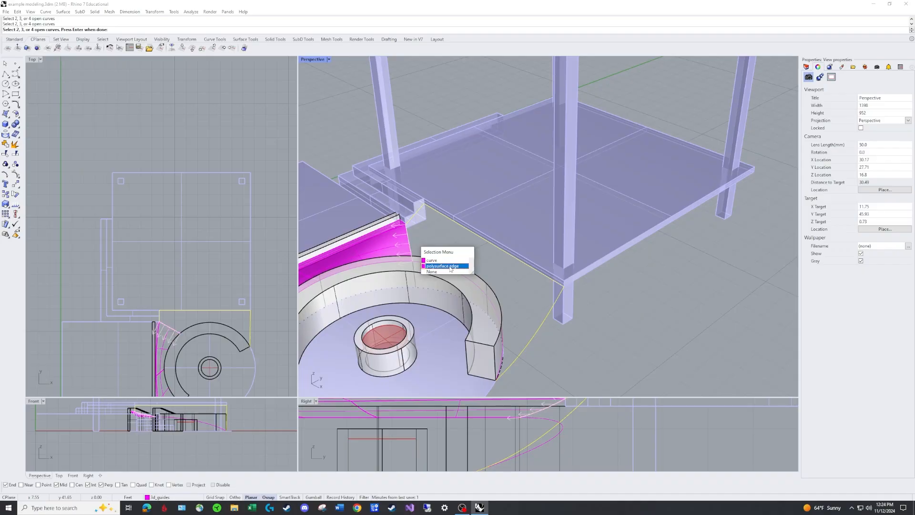
left_click(448, 266)
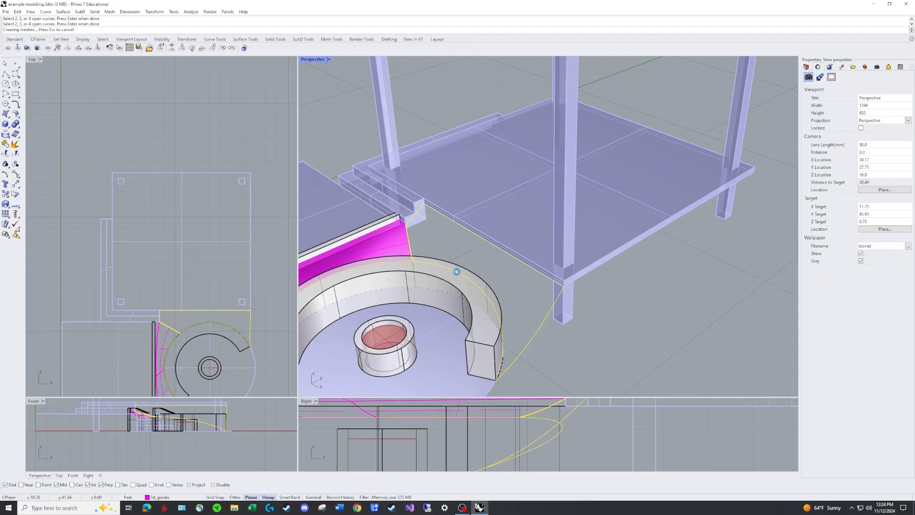
right_click_drag(495, 288, 522, 273)
scroll(455, 200, "up", 3)
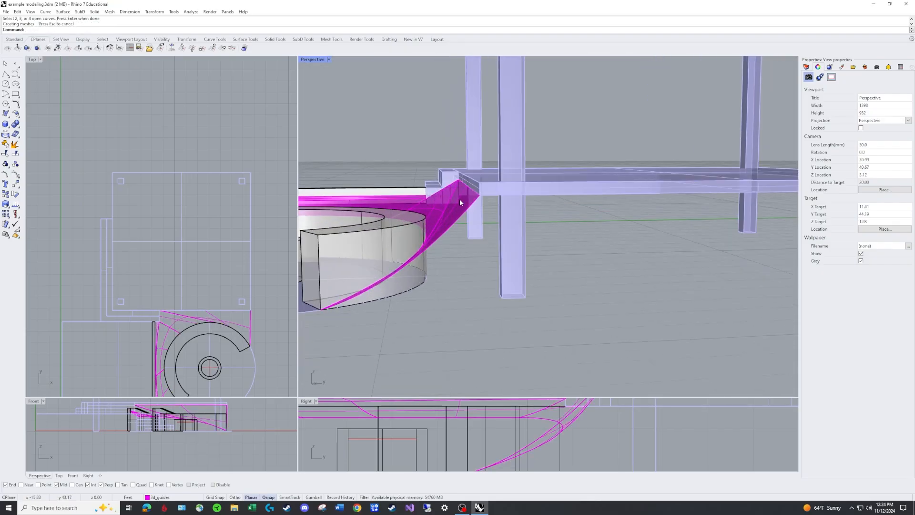
scroll(445, 203, "down", 3)
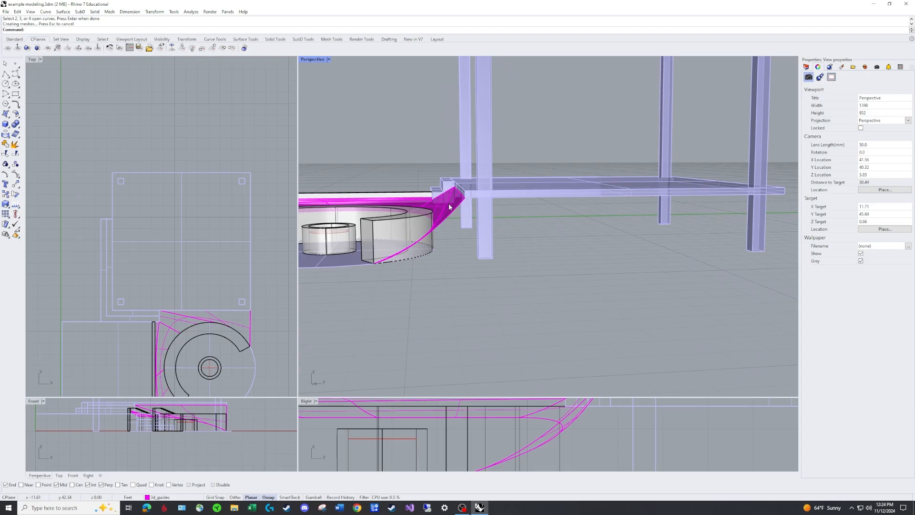
right_click_drag(449, 222, 455, 229)
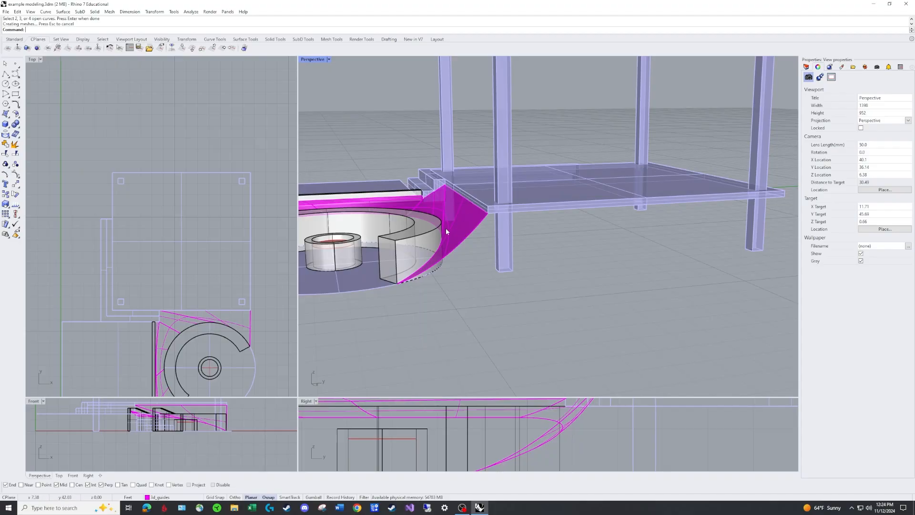
Delete the trial edge surface between the curved seat and the raised deck
left_click(461, 210)
key("Delete")
scroll(532, 262, "down", 4)
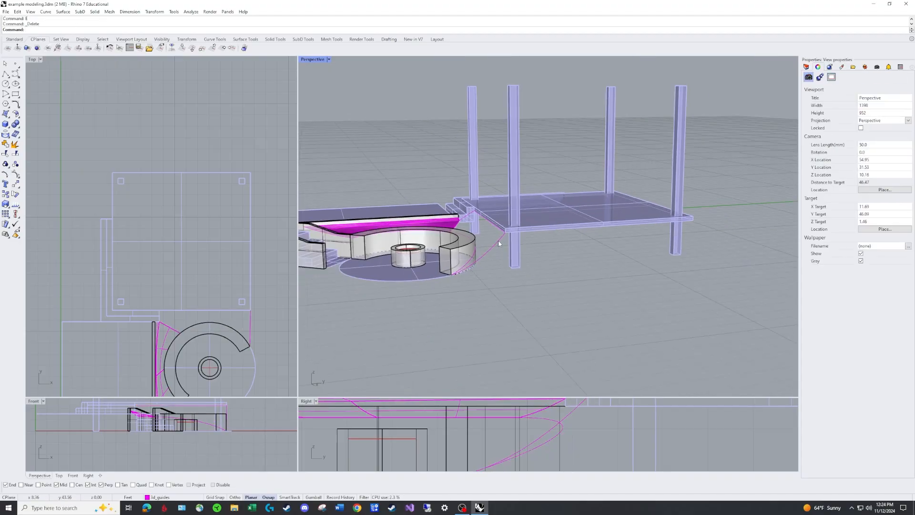
left_click(498, 242)
key("Escape")
type("ectag")
key("Return")
Draw a rectangle around the raised deck's outline, snapping to two diagonally opposite deck corners
type("R")
key("Return")
right_click_drag(467, 148, 538, 161)
scroll(495, 155, "up", 5)
scroll(493, 156, "down", 5)
right_click_drag(433, 160, 470, 168)
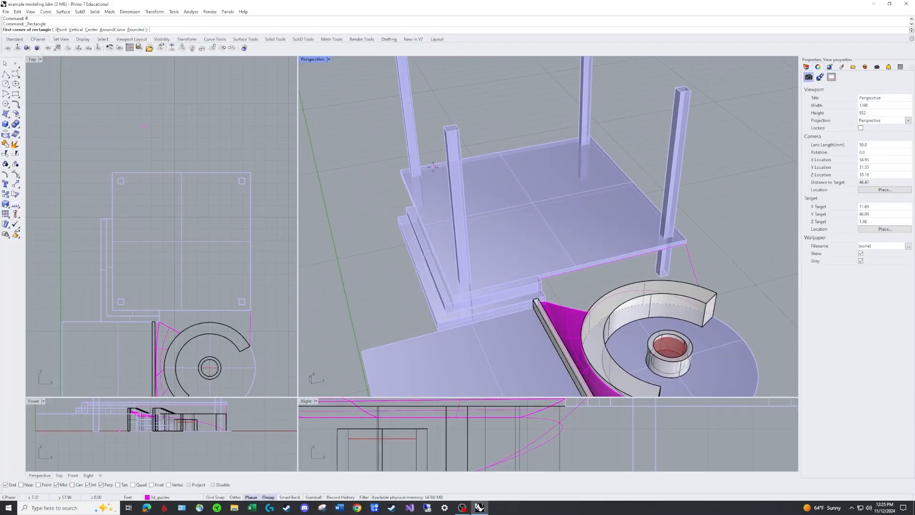
left_click(400, 169)
left_click(687, 244)
scroll(715, 240, "down", 5)
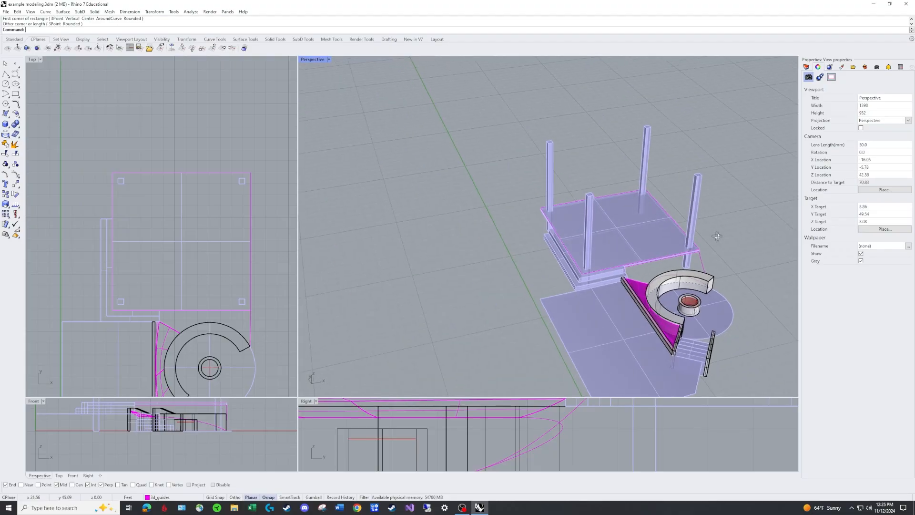
right_click_drag(717, 237, 640, 247)
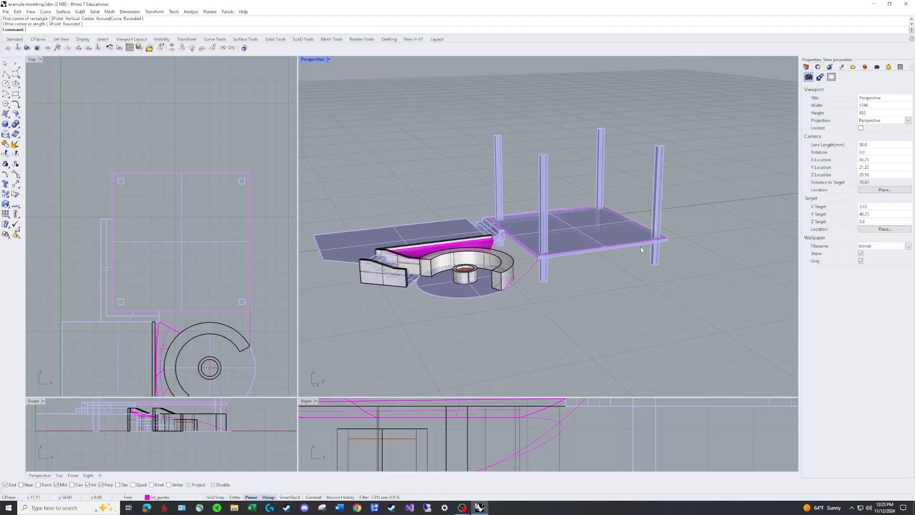
Move the deck rectangle vertically down by about 1.53 ft in the Right view so it sits below the deck
type("m")
key("Return")
scroll(669, 242, "up", 5)
left_click(668, 238)
key("Return")
left_click(667, 236)
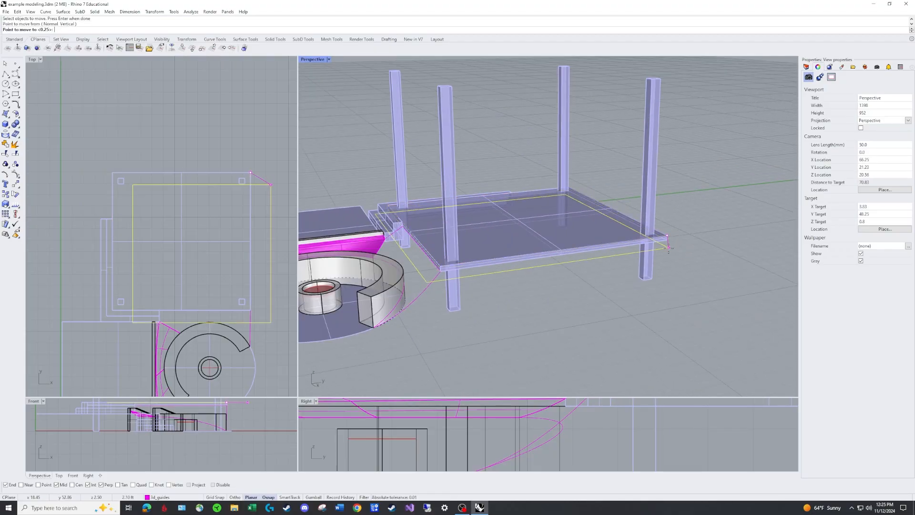
scroll(639, 433, "down", 6)
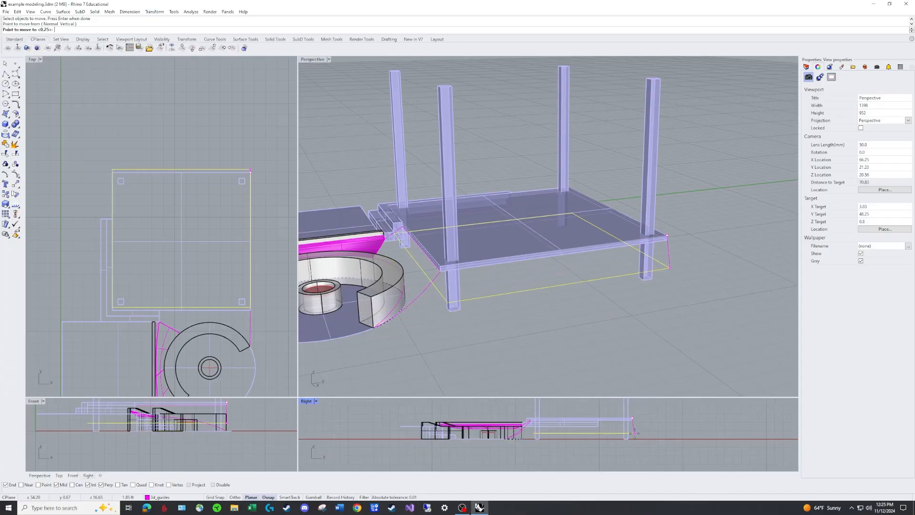
key("shift")
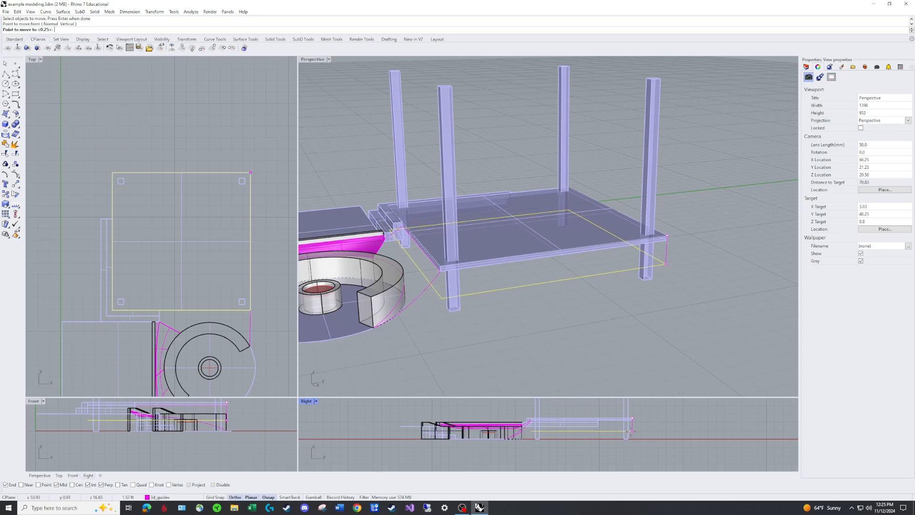
left_click(629, 431)
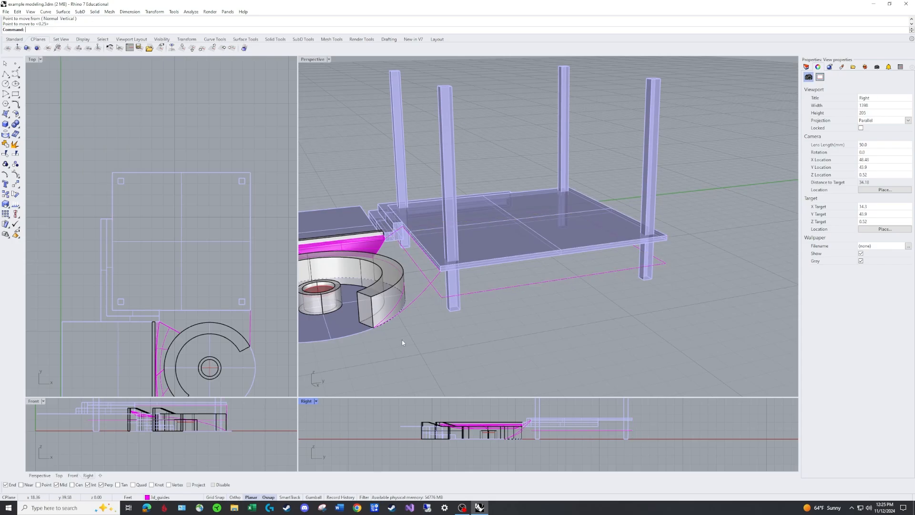
Move the rectangle below the deck vertically up by 0.25 ft
scroll(421, 212, "up", 10)
right_click_drag(422, 209, 362, 208)
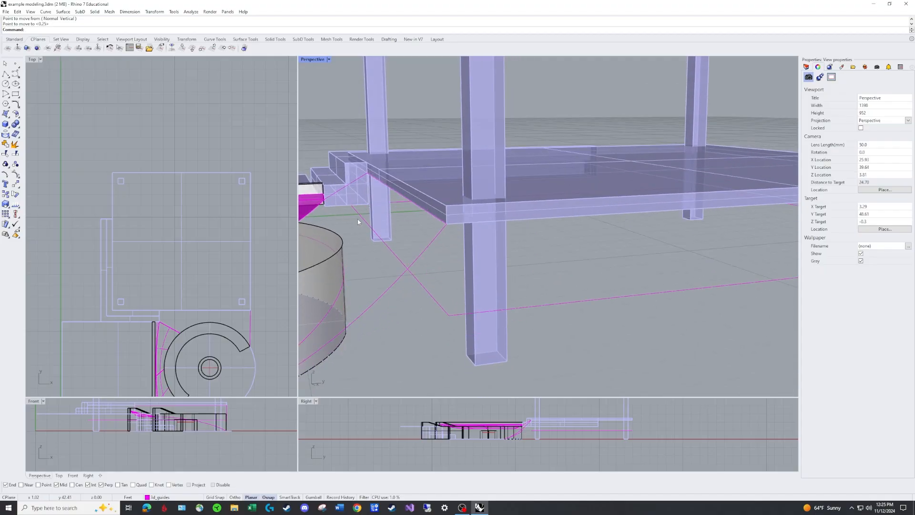
scroll(361, 219, "up", 2)
scroll(345, 219, "down", 4)
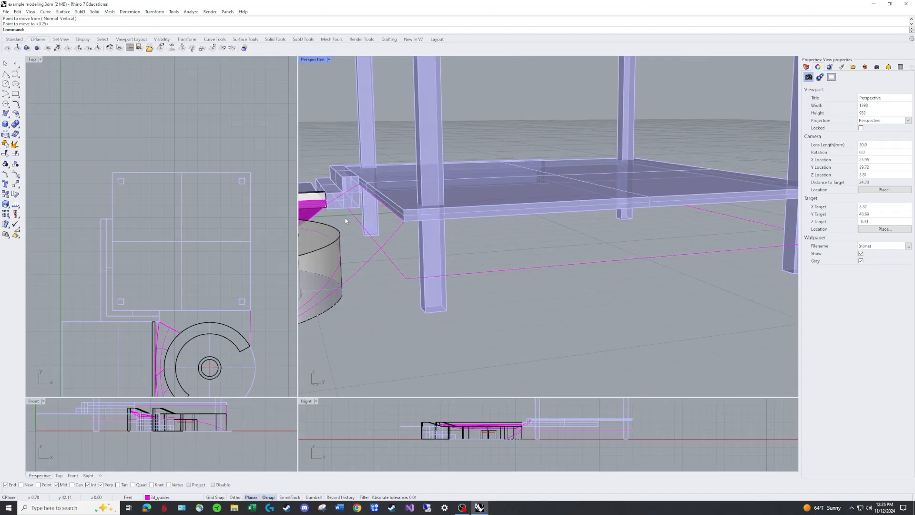
right_click(409, 278)
key("Escape")
left_click(411, 278)
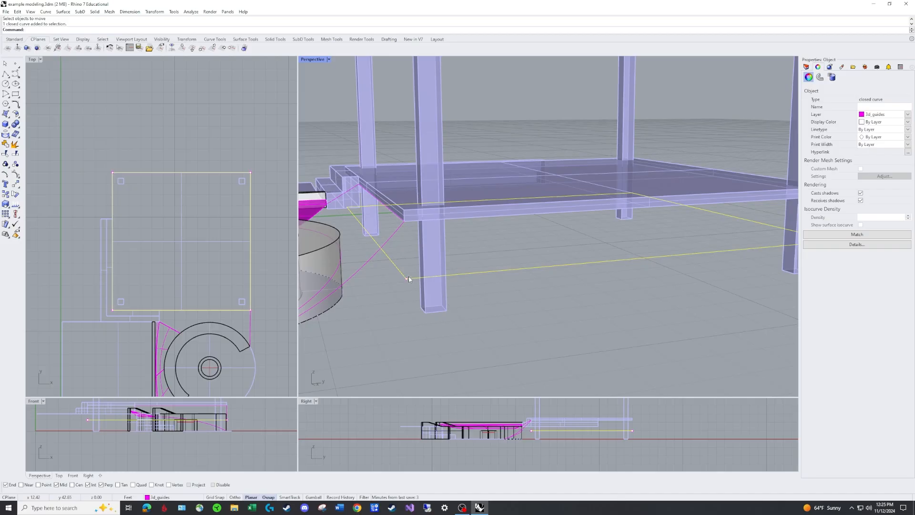
right_click(408, 276)
left_click(406, 278)
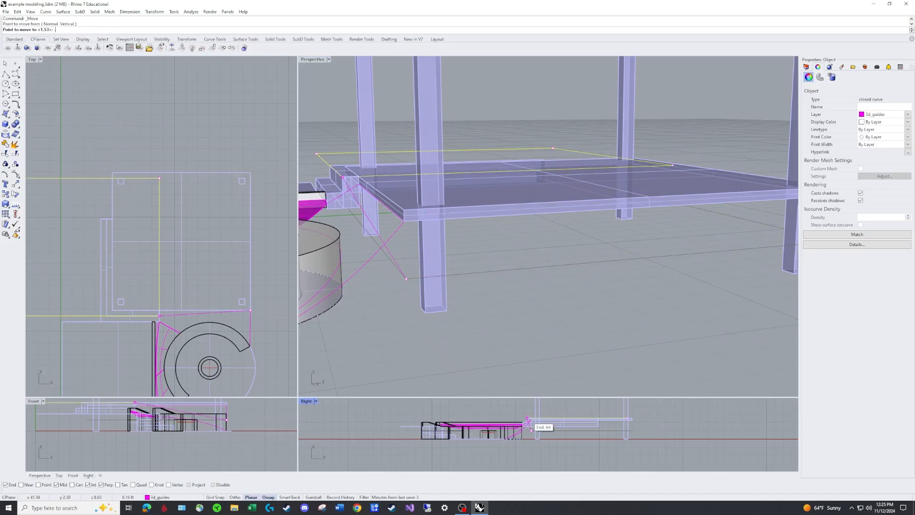
type(".25")
key("Return")
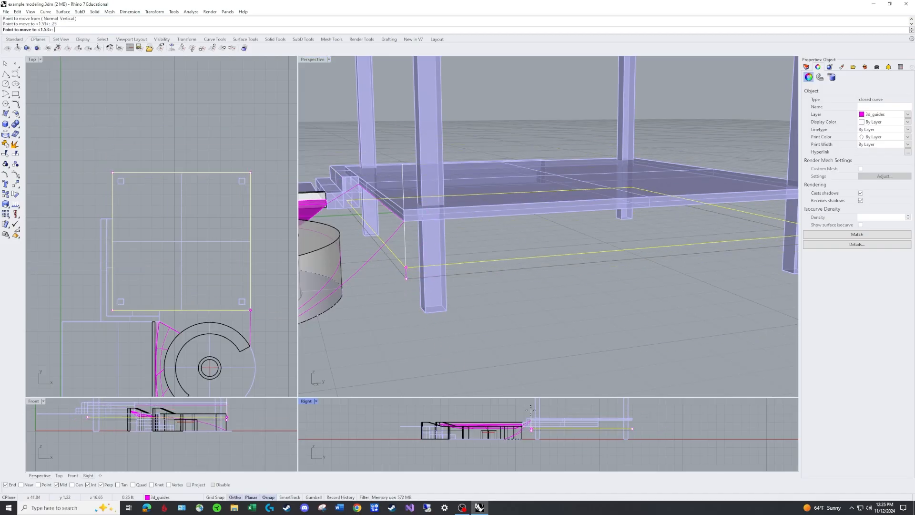
left_click(532, 410, "shift")
key("Escape")
right_click_drag(405, 284, 560, 275)
right_click_drag(633, 258, 544, 262)
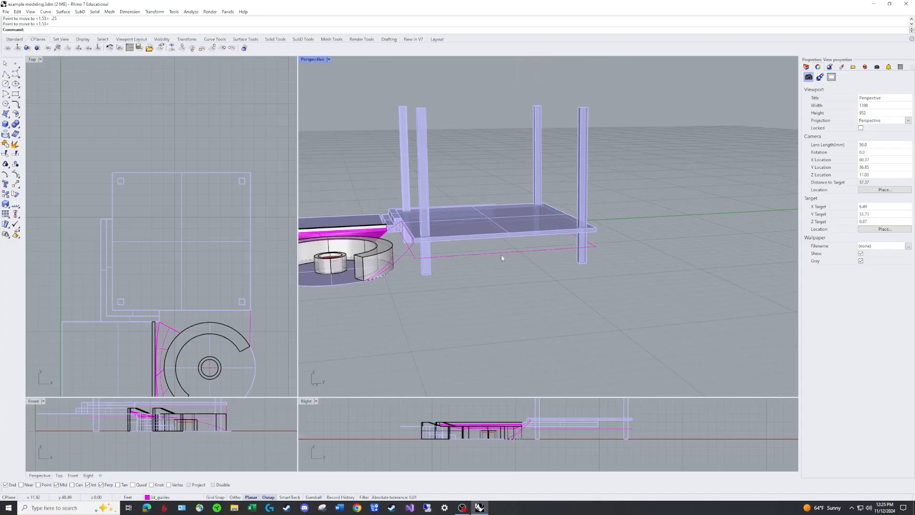
type("M")
key("Return")
key("Escape")
Copy the rectangle below the deck vertically upward by 0.5 ft
type("CO")
key("Return")
left_click(493, 253)
key("Return")
left_click(595, 246)
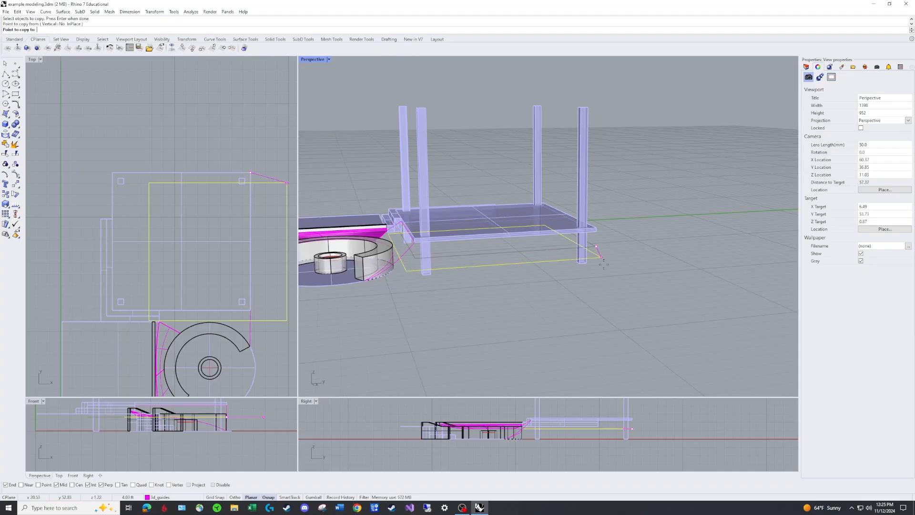
scroll(630, 430, "up", 2)
scroll(628, 423, "up", 2)
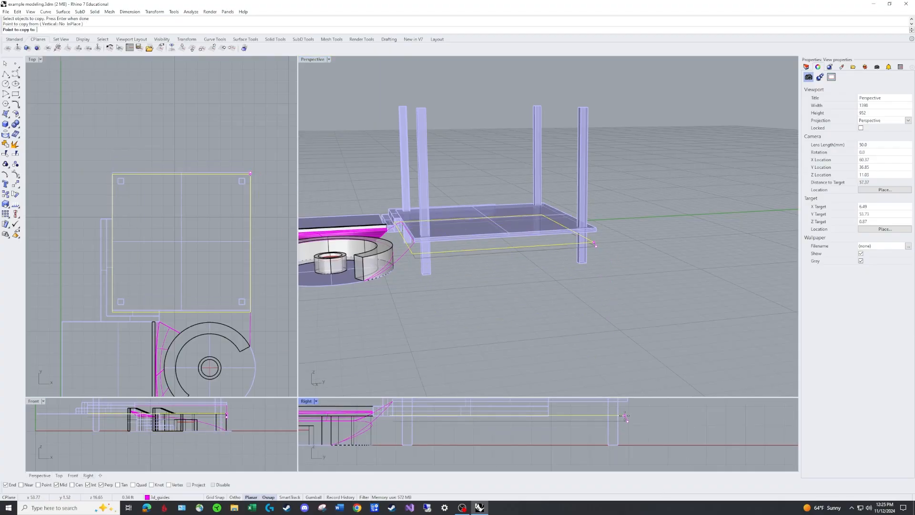
type(".5")
key("Return")
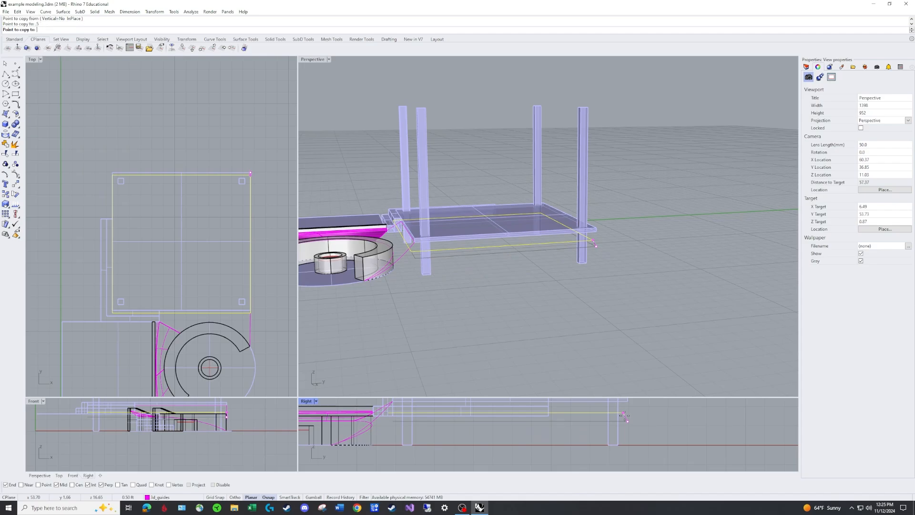
key("F8")
left_click(628, 412)
right_click(602, 241)
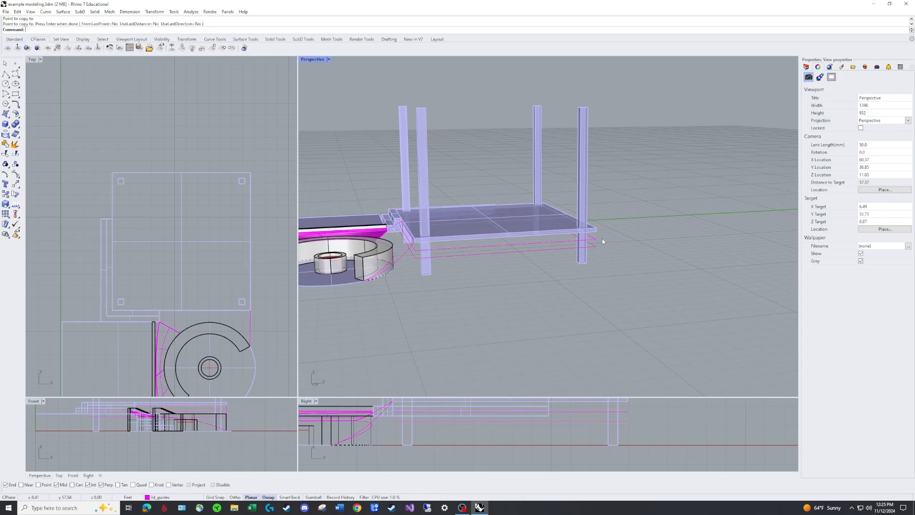
Draw a sloping polyline from the upper rectangle's far corner to the lower rectangle's corner nearest the curved seat
type("pl")
key("Return")
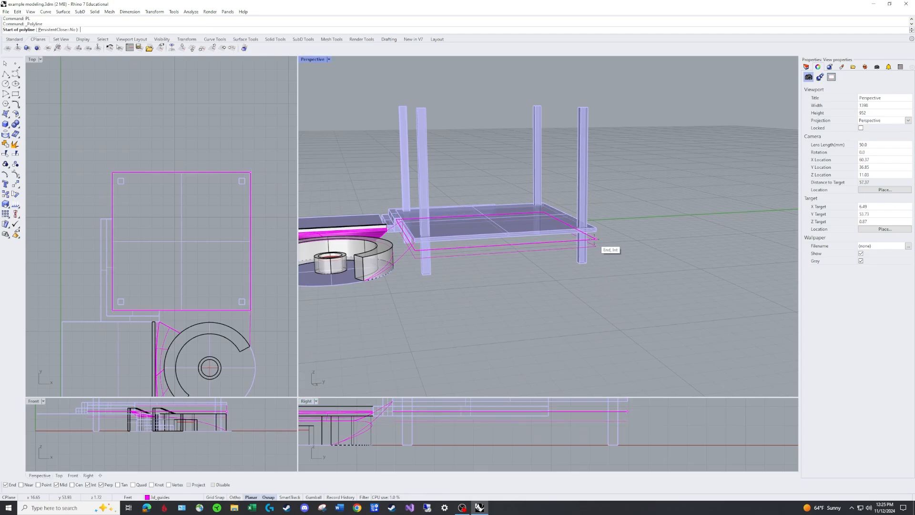
left_click(595, 238)
left_click(421, 254)
right_click(591, 262)
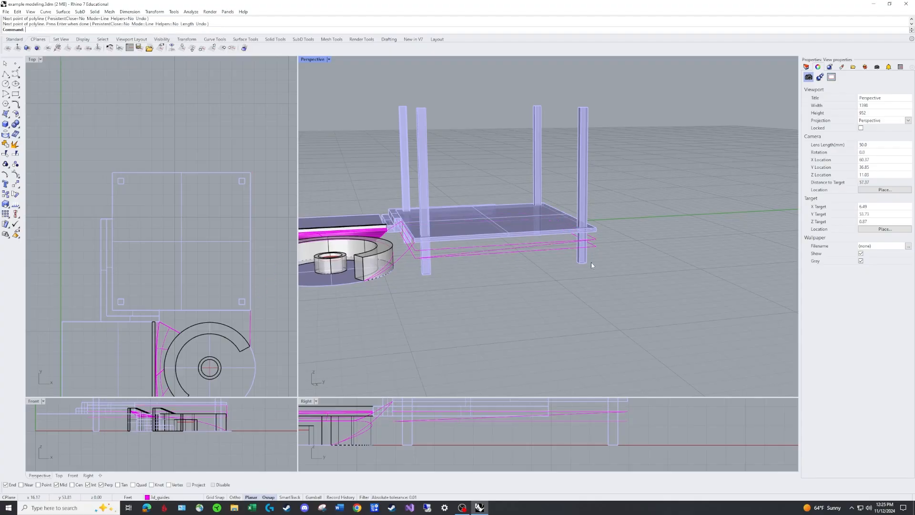
scroll(589, 247, "up", 3)
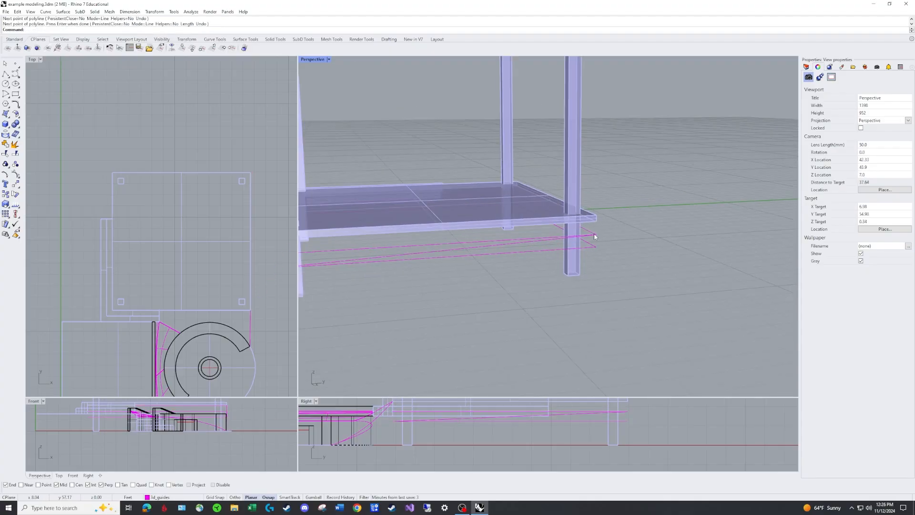
right_click_drag(593, 236, 659, 235, "shift")
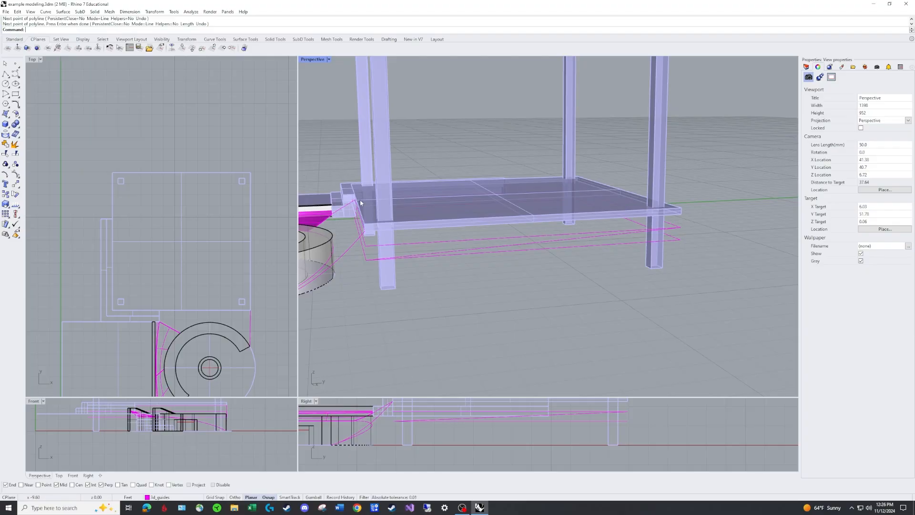
Delete the upper guide rectangle beneath the deck
left_click(493, 240)
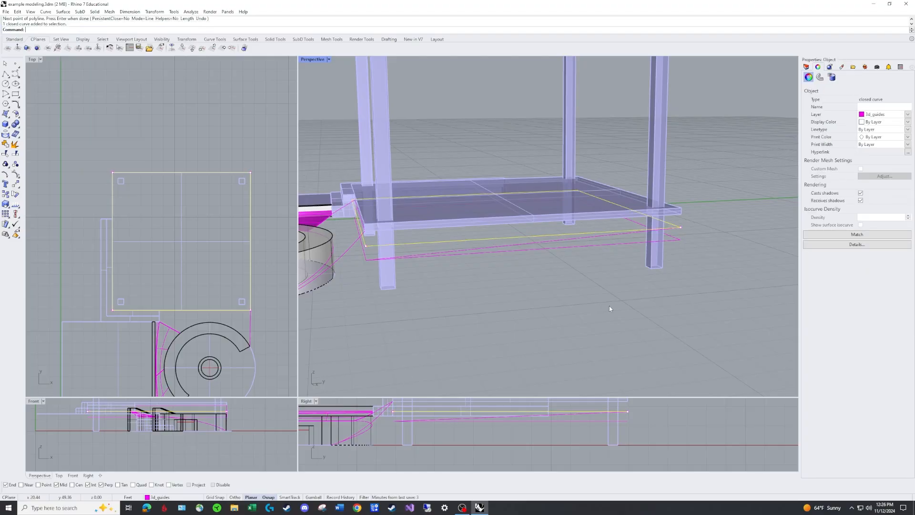
key("Delete")
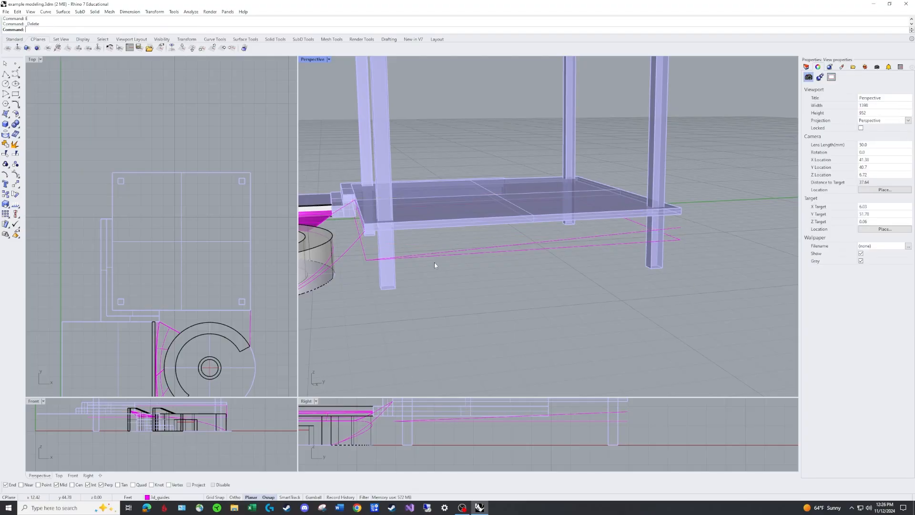
type("pl")
key("space")
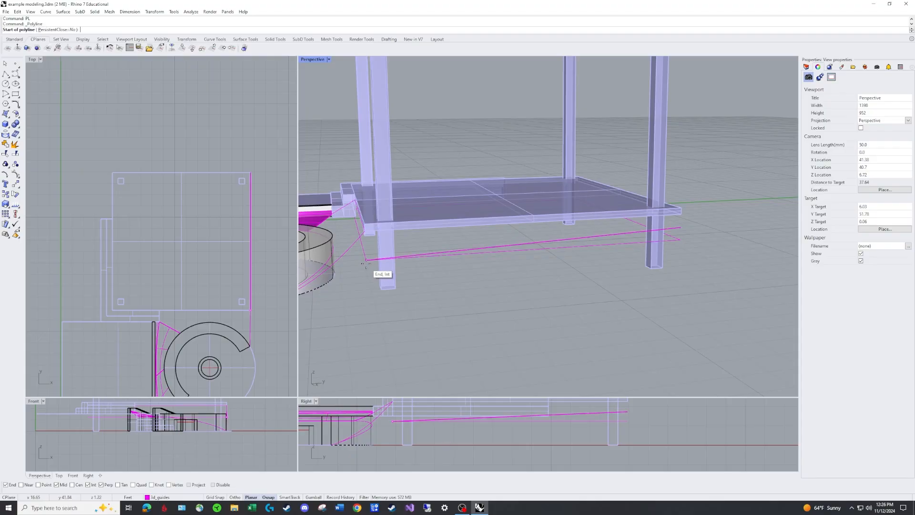
left_click(367, 260)
right_click_drag(387, 259, 468, 262)
key("space")
Explode the lower guide rectangle and delete its flat side segment beneath the sloping guide
scroll(426, 250, "down", 4)
left_click(470, 262)
type("x")
key("space")
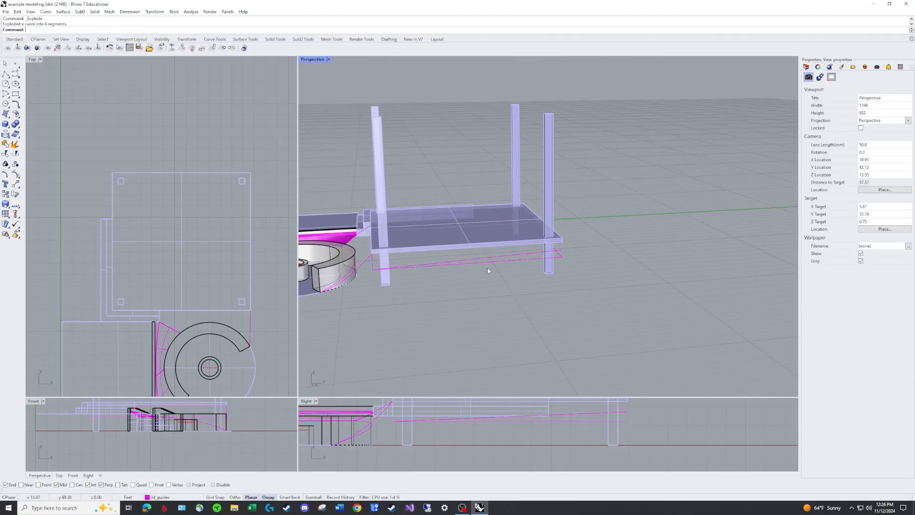
left_click(495, 262)
type("e")
key("space")
Move the far edge segment of the exploded rectangle up so its corner meets the upper end of the sloping guide
right_click_drag(608, 264, 529, 252)
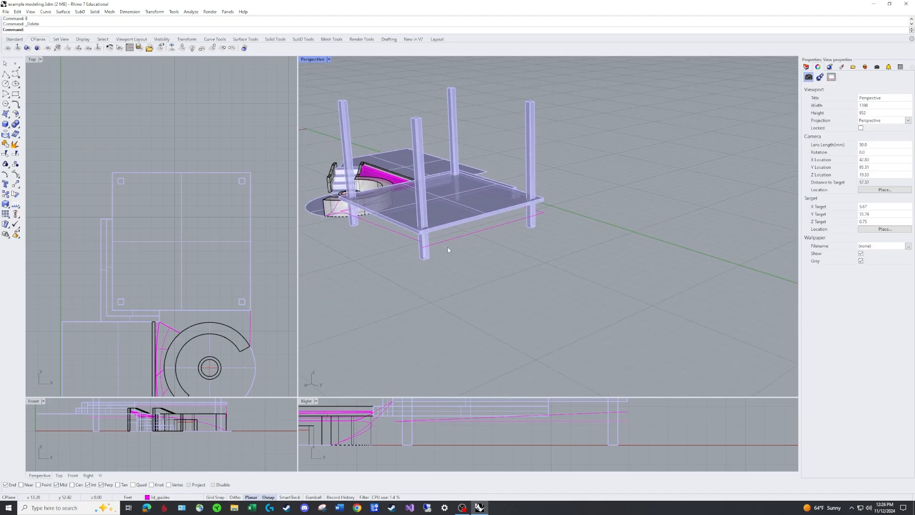
scroll(448, 247, "up", 2)
type("m")
key("space")
left_click(446, 240)
key("Return")
left_click(416, 248)
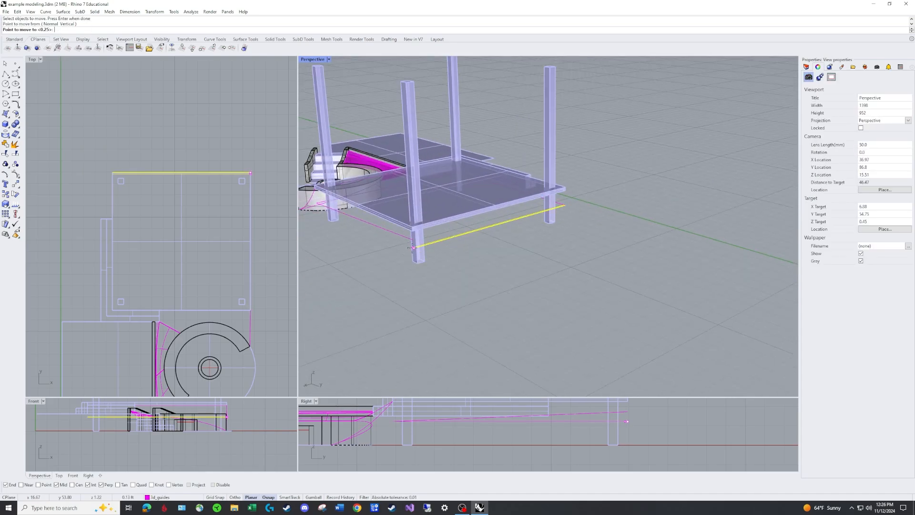
left_click(414, 246)
Raise the far control point of the opposite side segment to meet the end of the raised far edge
right_click_drag(599, 209, 554, 216)
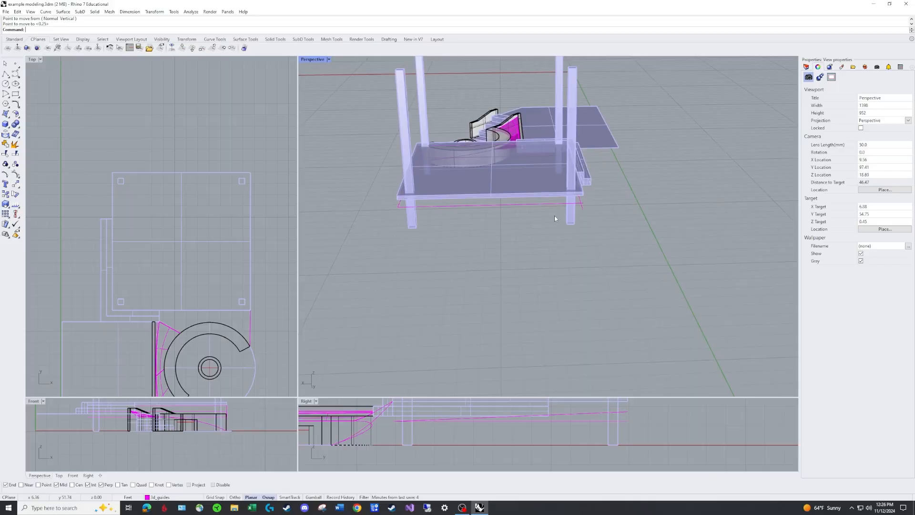
left_click(582, 208)
key("F10")
left_click_drag(583, 209, 583, 203)
scroll(588, 230, "down", 3)
right_click_drag(587, 229, 492, 239)
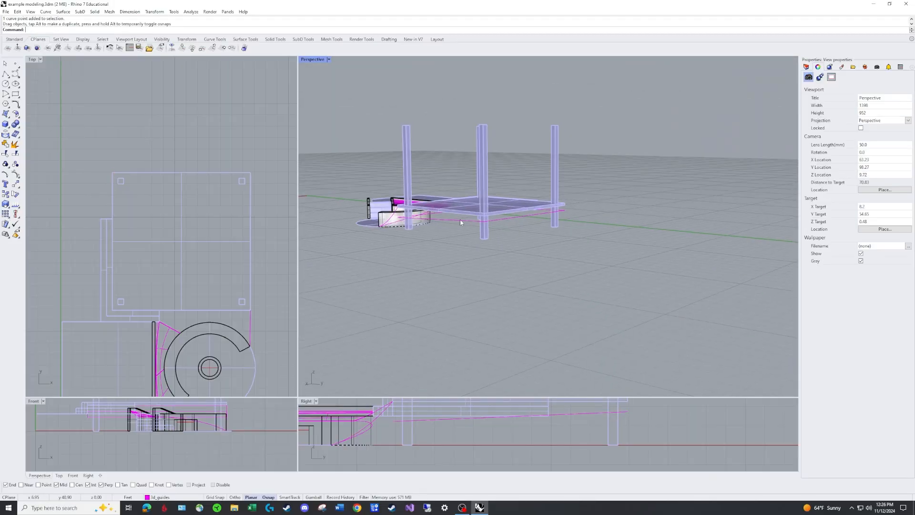
Examine the guide curves beneath the deck from several angles to check how they connect
left_click(507, 218)
key("Escape")
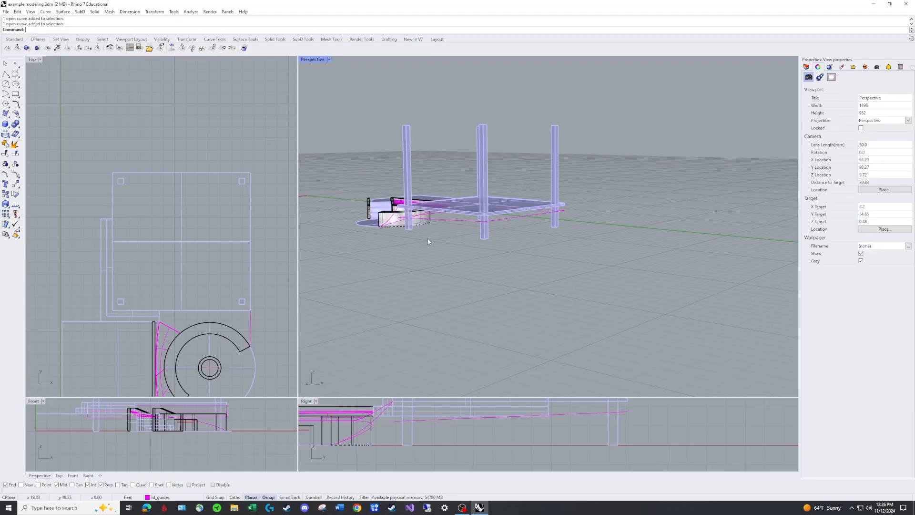
right_click_drag(427, 238, 425, 222)
scroll(426, 222, "up", 6)
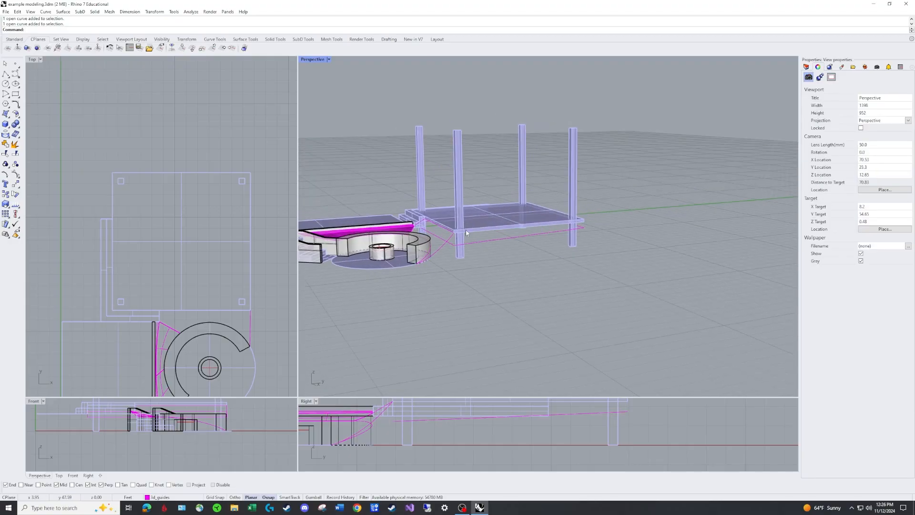
left_click(449, 247)
key("Escape")
scroll(439, 252, "down", 4)
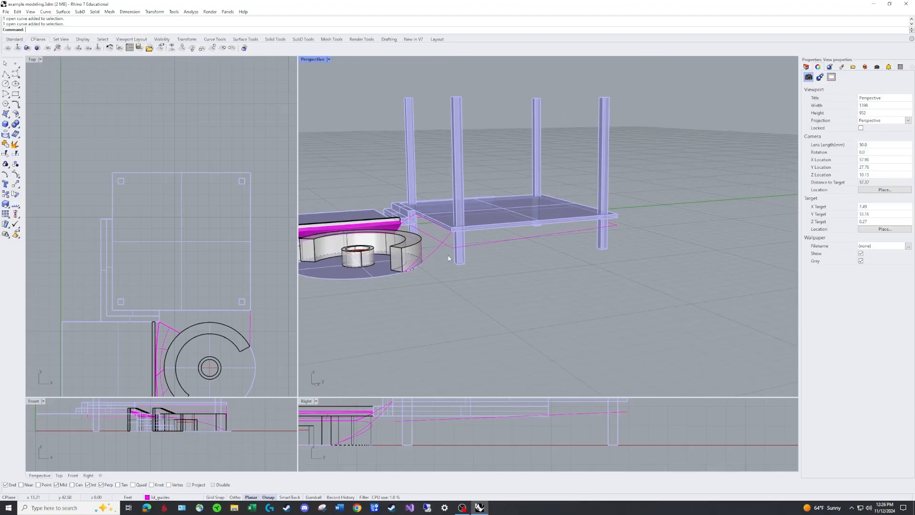
right_click_drag(448, 255, 453, 247)
right_click_drag(562, 232, 429, 239)
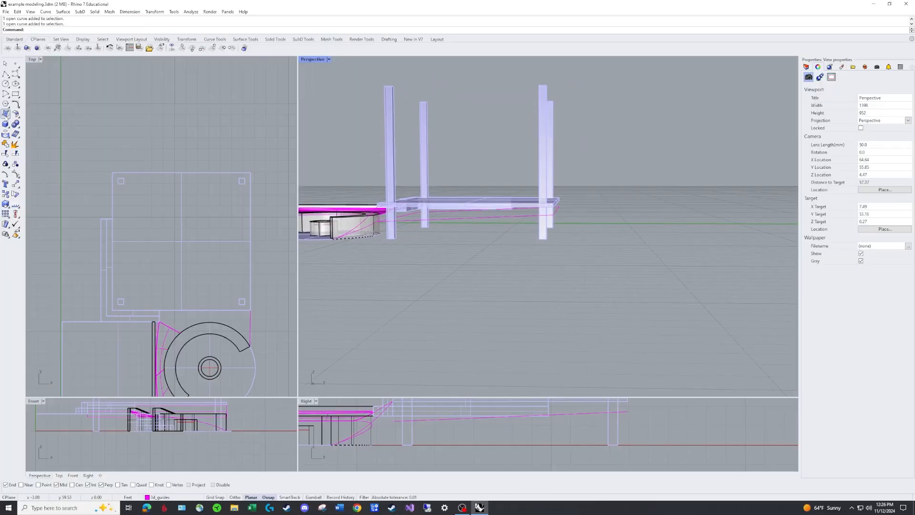
Create a surface from four corner points on the guide curve ends beneath the deck
left_click(5, 114)
scroll(410, 208, "up", 3)
left_click(423, 214)
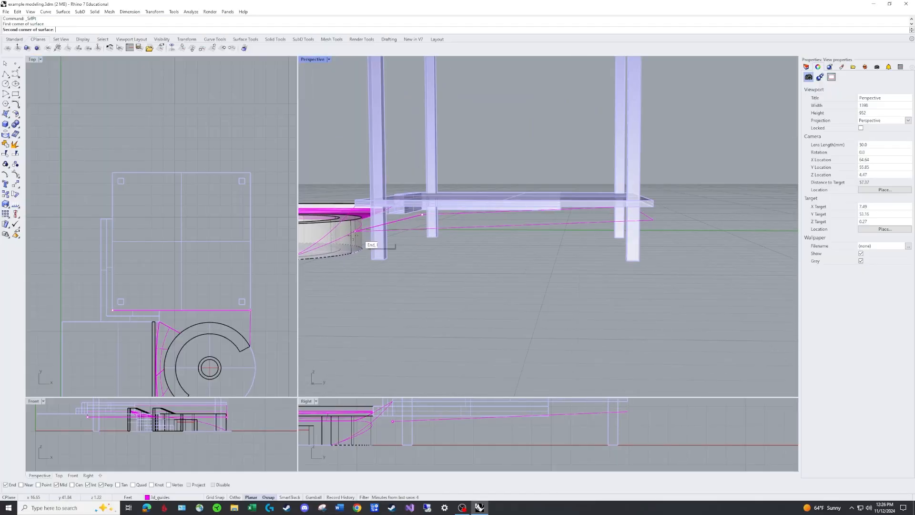
left_click(356, 232)
left_click(653, 221)
right_click_drag(684, 227, 620, 241)
left_click(654, 218)
right_click_drag(660, 206, 618, 266)
scroll(441, 266, "up", 4)
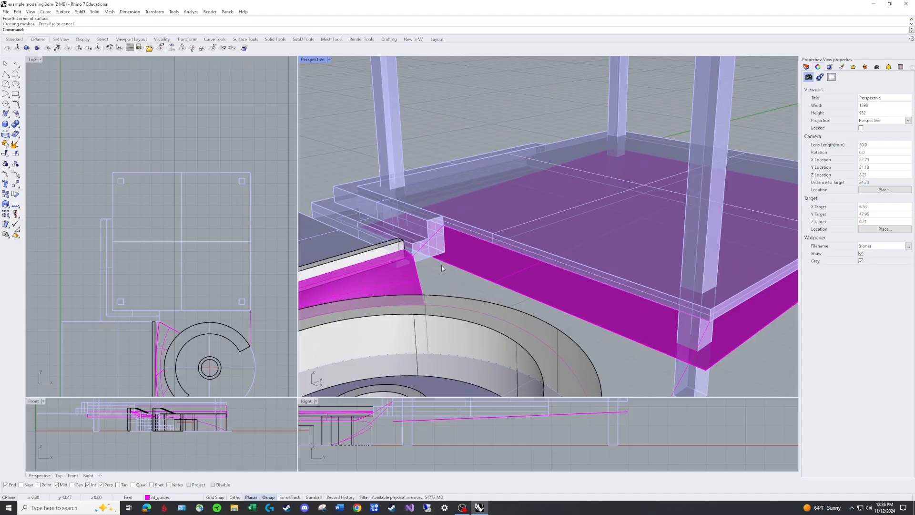
Inspect the new surface beside the steps and delete it
scroll(415, 260, "up", 4)
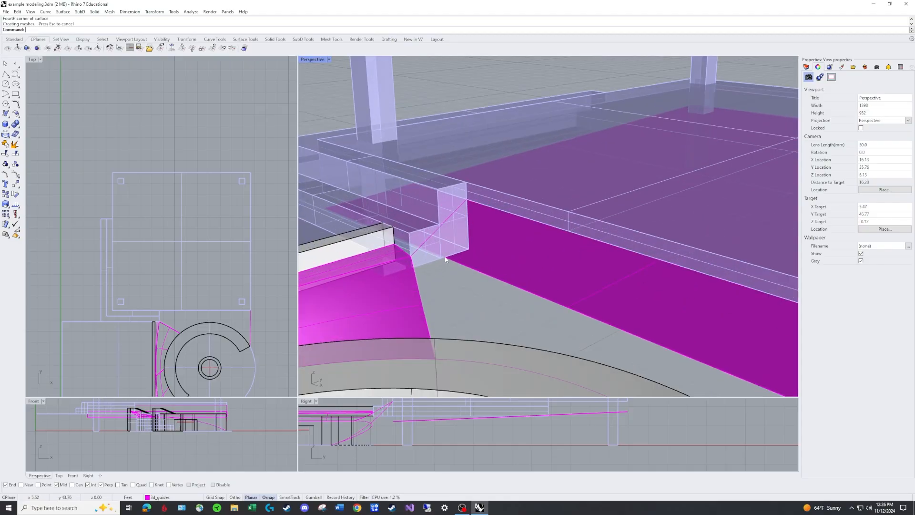
scroll(445, 259, "down", 2)
right_click_drag(446, 259, 419, 240)
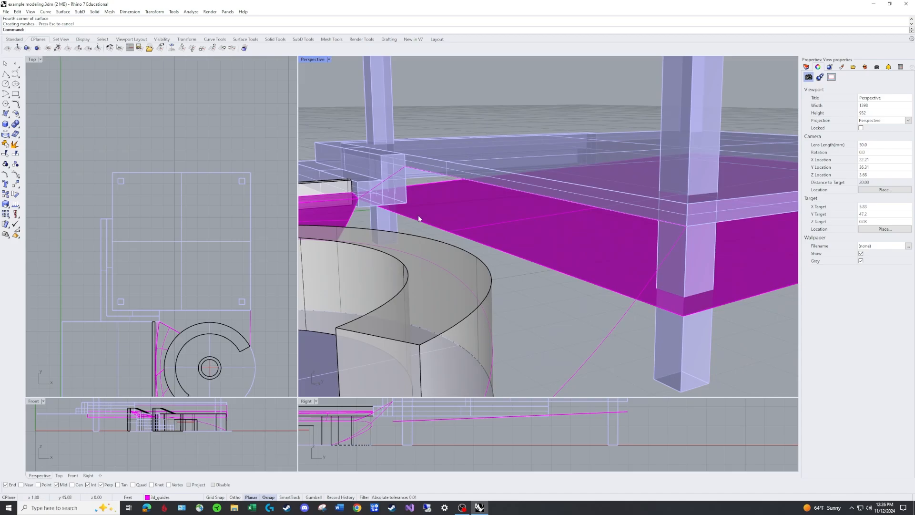
left_click(541, 231)
key("Delete")
Shorten the near-edge guide beneath the deck by moving its end point to the lower corner of the steps
left_click(514, 256)
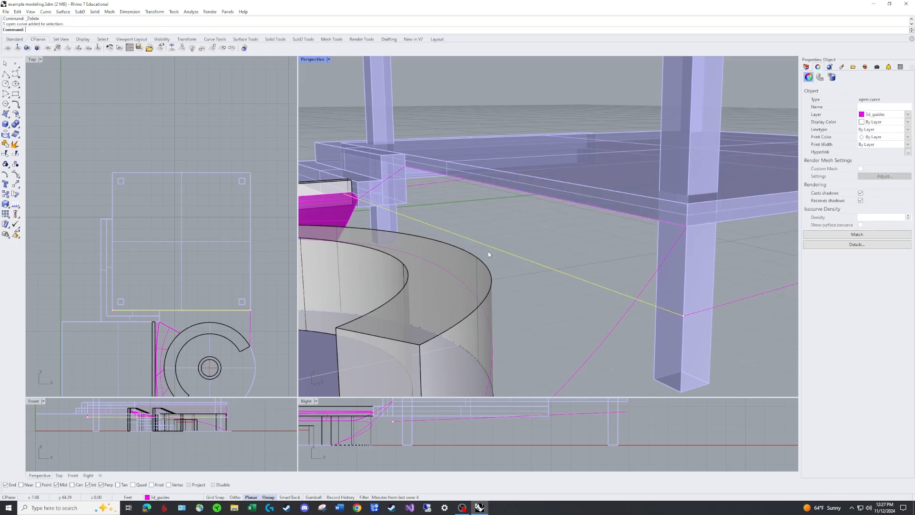
right_click_drag(367, 203, 341, 192)
left_click_drag(344, 189, 376, 181)
right_click_drag(358, 188, 513, 172)
left_click(401, 182)
left_click(409, 156)
scroll(444, 187, "down", 2)
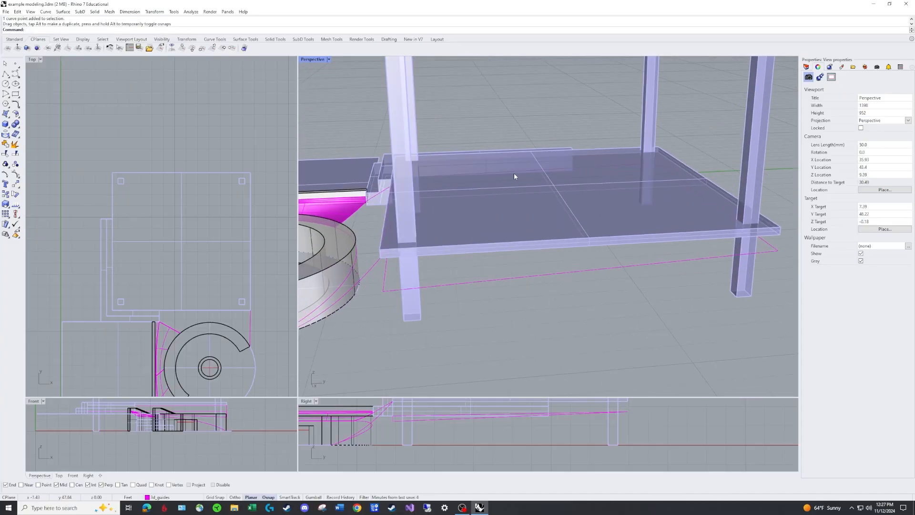
Delete the upper guide curve running along the deck's near edge
right_click_drag(432, 179, 451, 169)
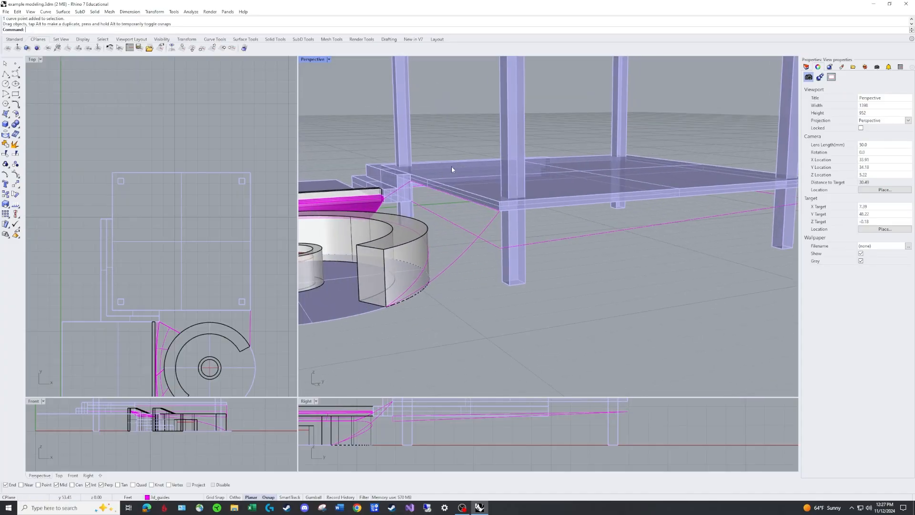
scroll(411, 208, "up", 2)
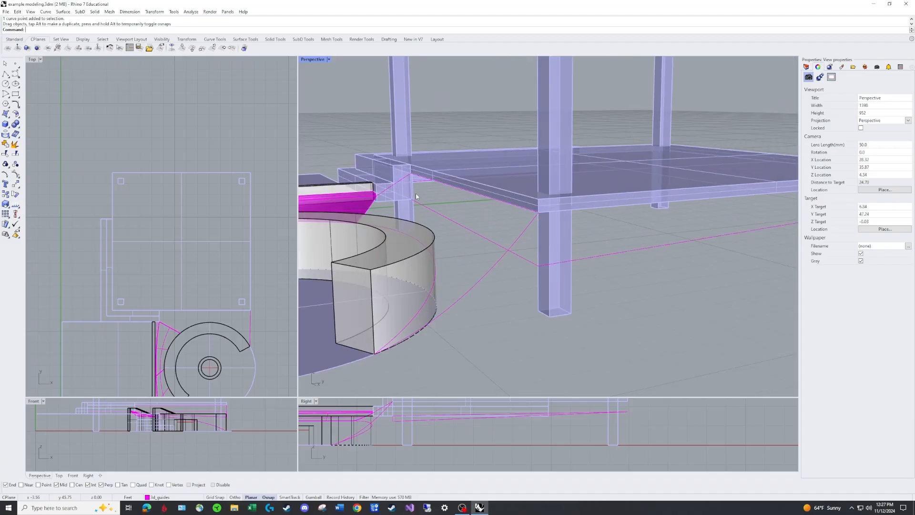
right_click_drag(416, 199, 461, 218)
scroll(593, 268, "down", 4)
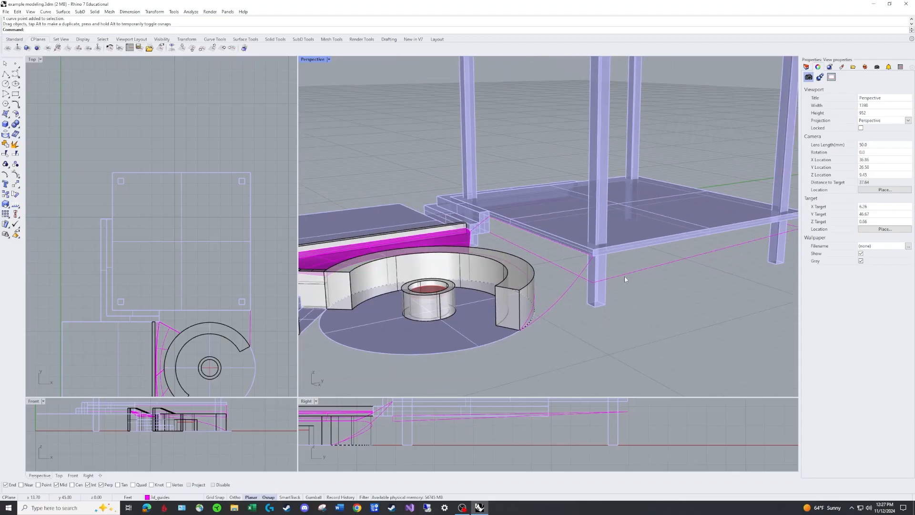
scroll(625, 279, "up", 2)
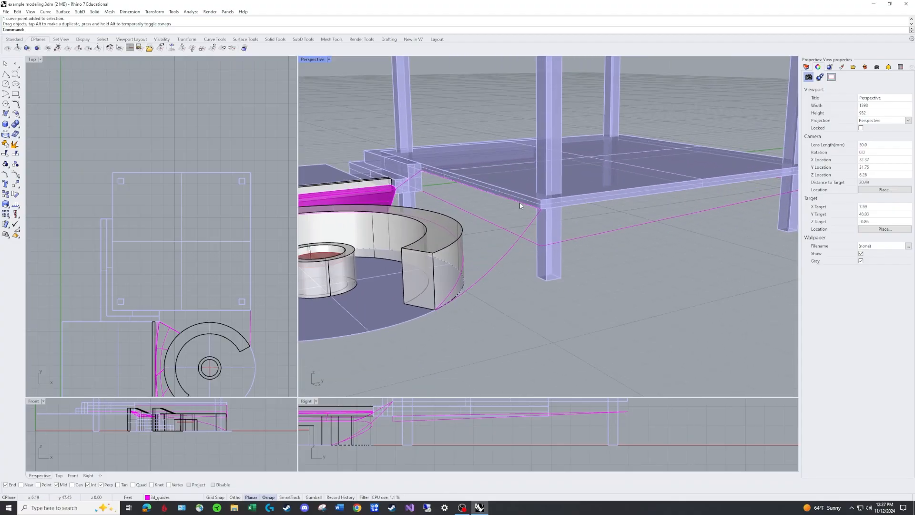
left_click(520, 203)
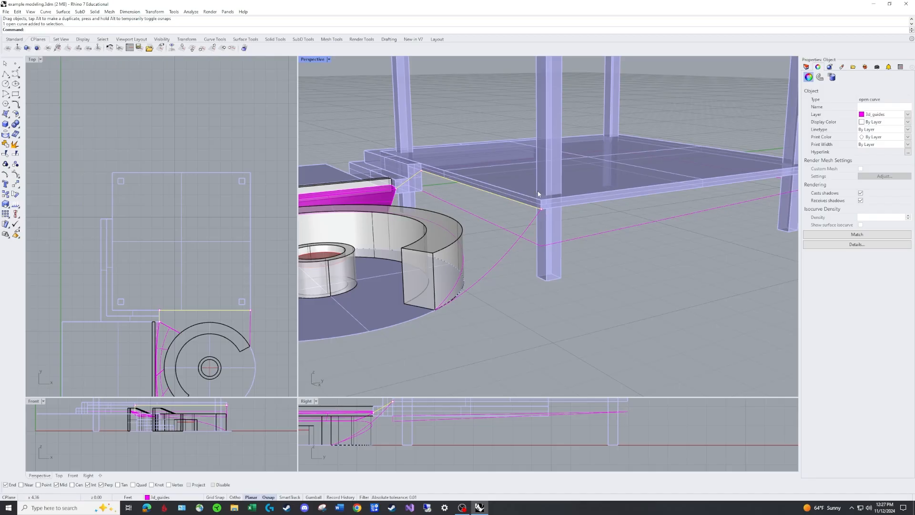
key("Delete")
Draw a polyline about 1 ft long from the end of the curved wall surface to the corner block of the steps
scroll(444, 184, "up", 3)
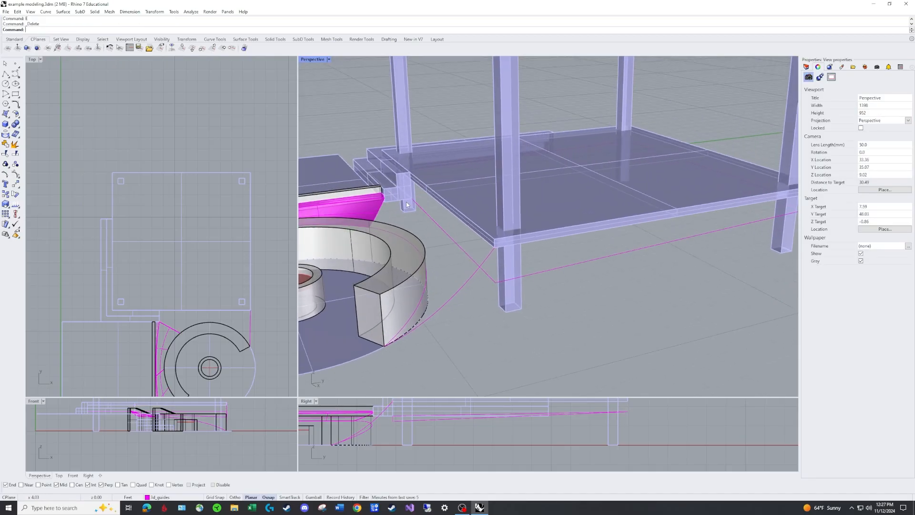
scroll(397, 200, "up", 2)
left_click(442, 197)
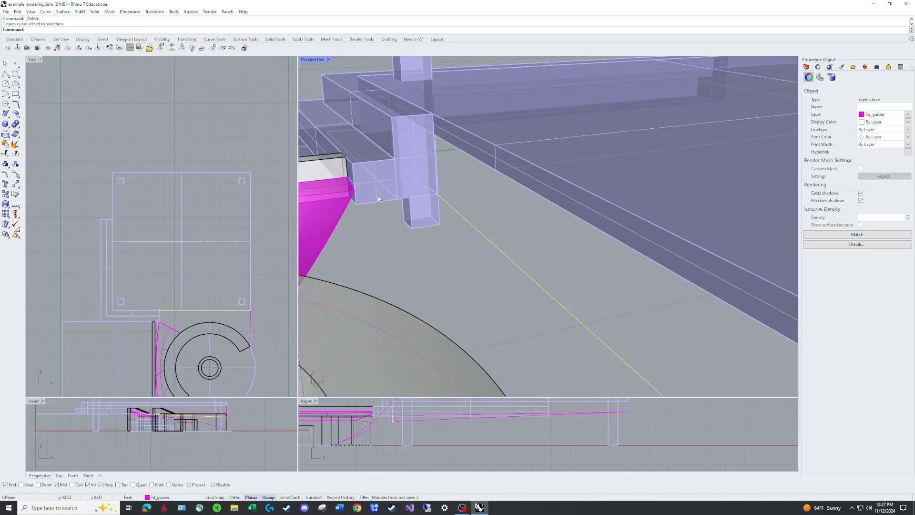
key("Escape")
right_click(361, 190)
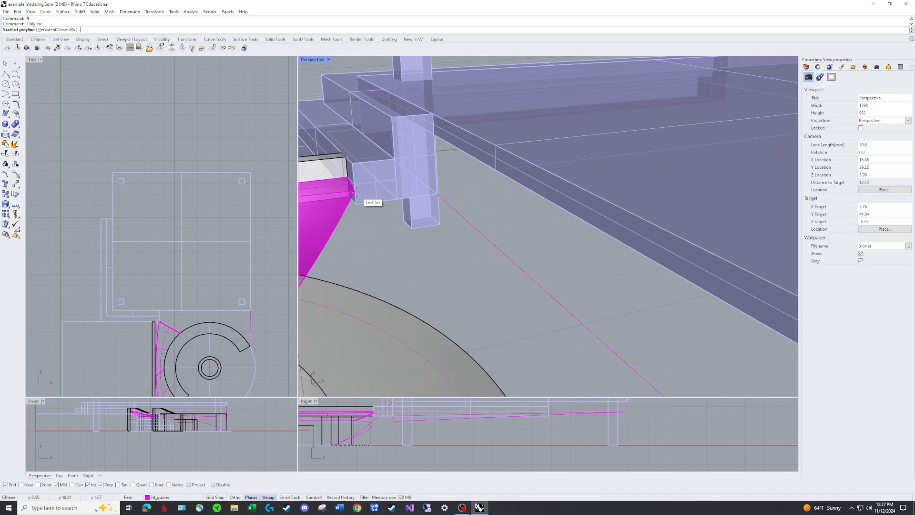
left_click(356, 191)
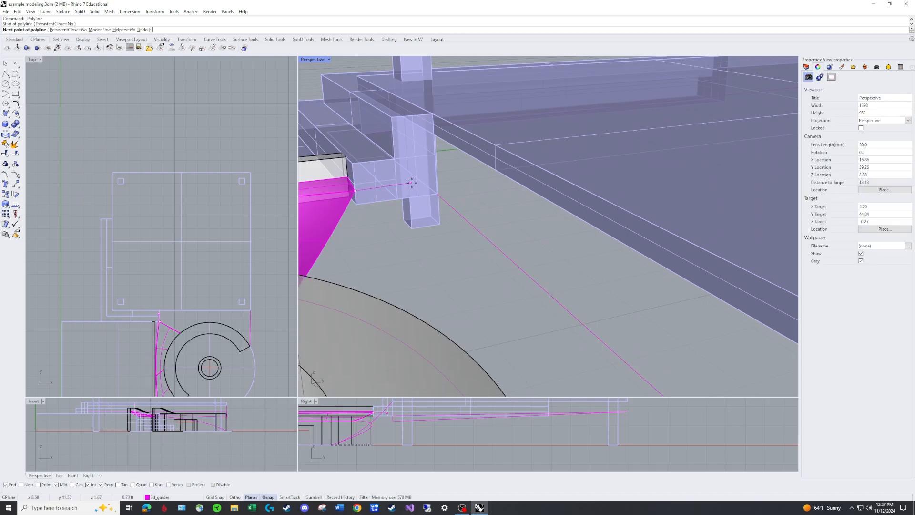
left_click(436, 181)
right_click(440, 191)
Move the near-edge guide's end point at the steps up to the end of the short polyline
left_click(443, 202)
left_click_drag(437, 195, 436, 182)
left_click(464, 213)
scroll(469, 221, "down", 6)
right_click_drag(469, 221, 492, 218)
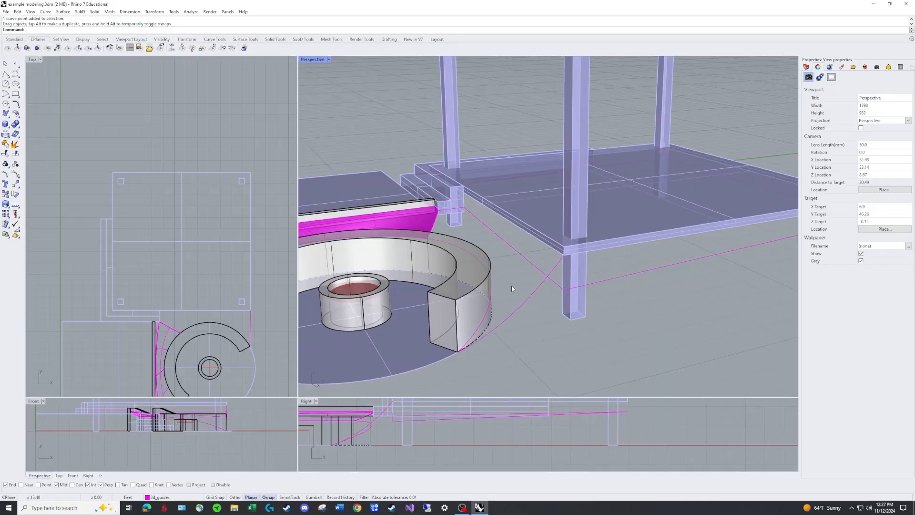
Move the upper end of the curve rising from the curved seat down to the corner of the near-edge guide
right_click_drag(564, 306, 521, 217)
left_click(534, 223)
left_click(535, 218)
left_click_drag(535, 218, 536, 256)
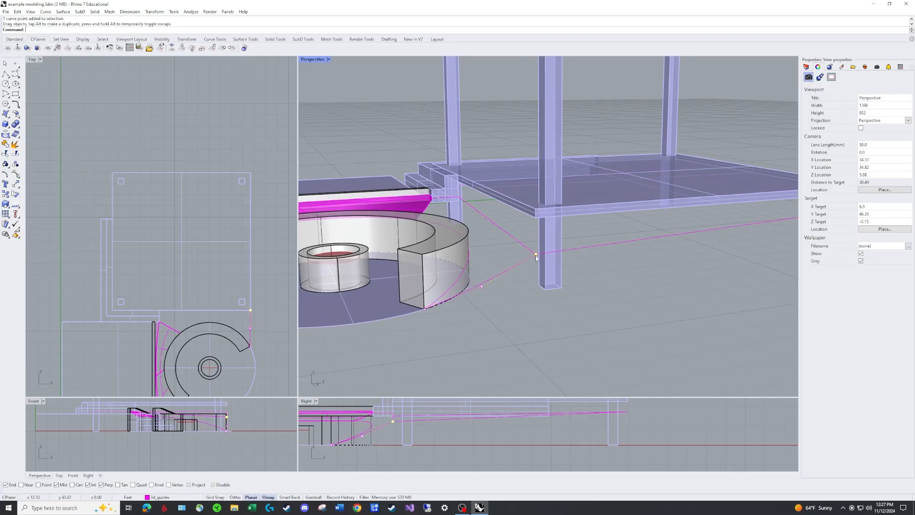
key("Escape")
Join the near-edge guide and the short polyline at the steps into one open curve
right_click_drag(494, 292, 444, 207)
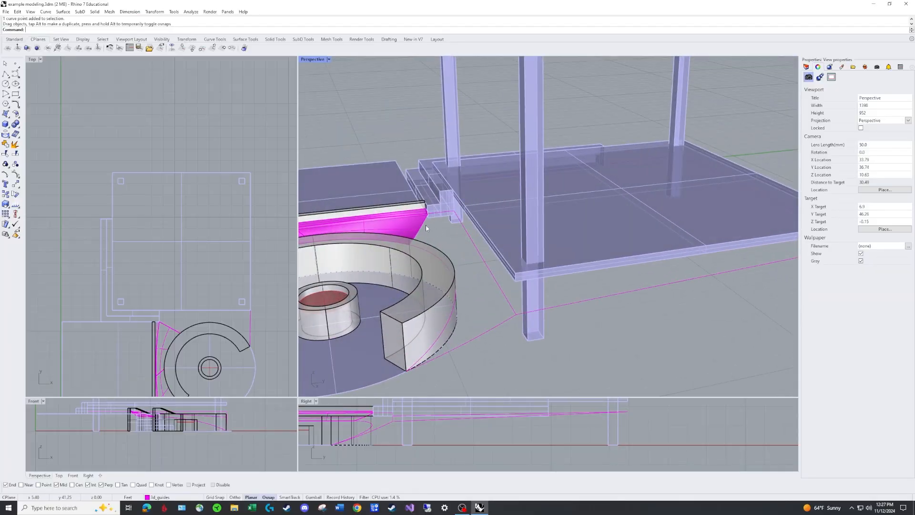
left_click(490, 328)
left_click(499, 289)
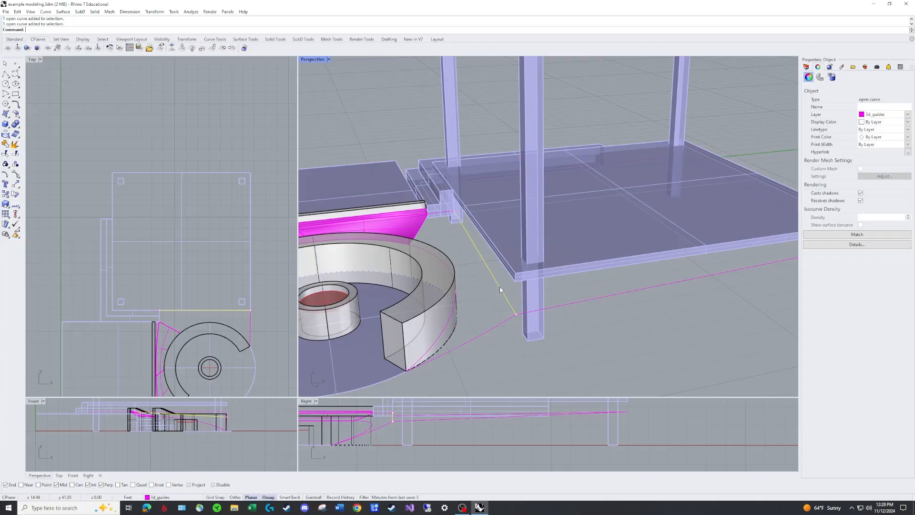
left_click(440, 213)
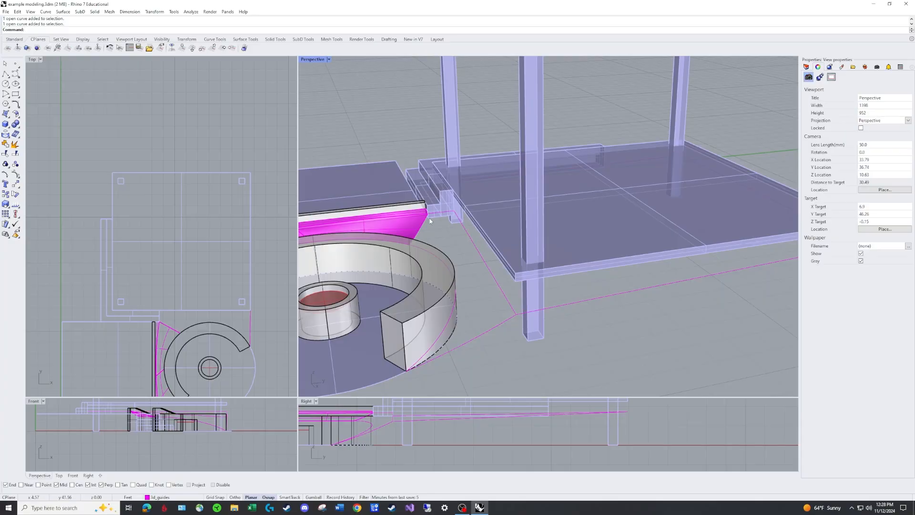
type("j")
key("Return")
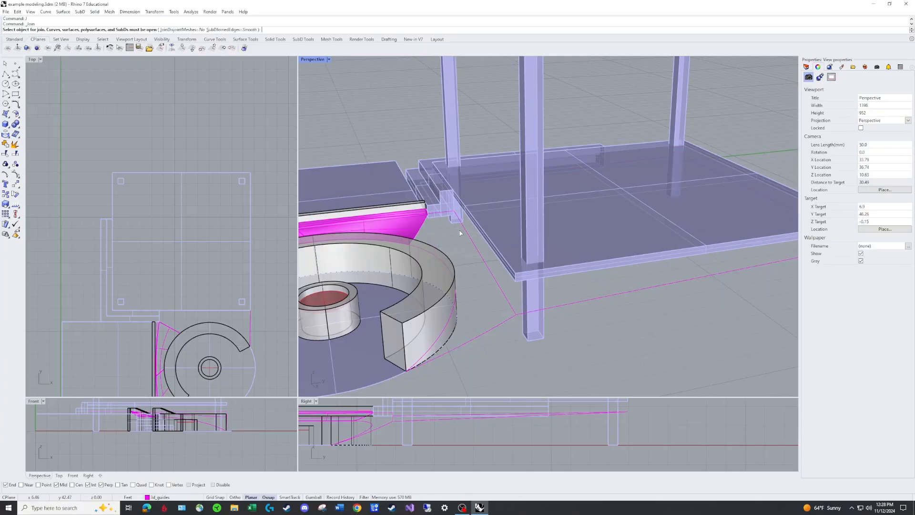
left_click(458, 220)
left_click(451, 213)
key("Return")
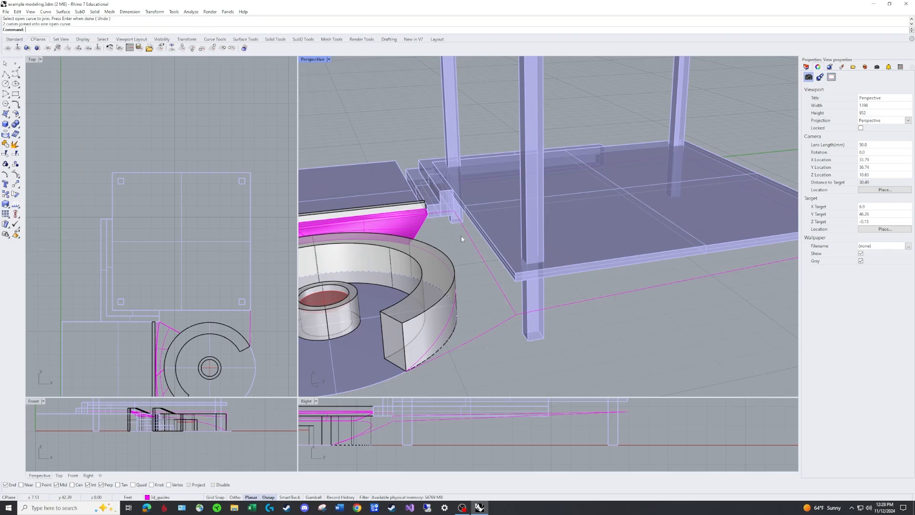
Try an edge surface spanning the near-edge guide, the curved wall surface's end edge and the curve along the curved seat, and delete it
type("ED")
key("Return")
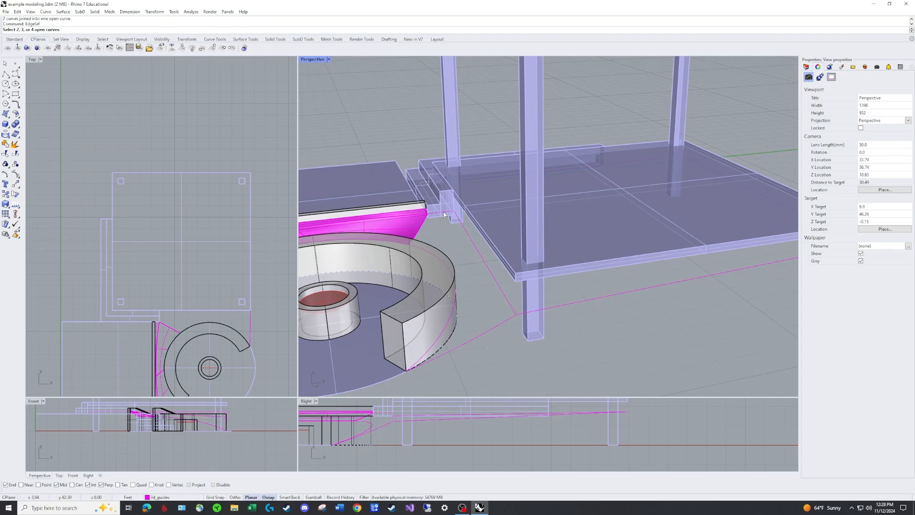
left_click(443, 215)
left_click(423, 226)
left_click(439, 257)
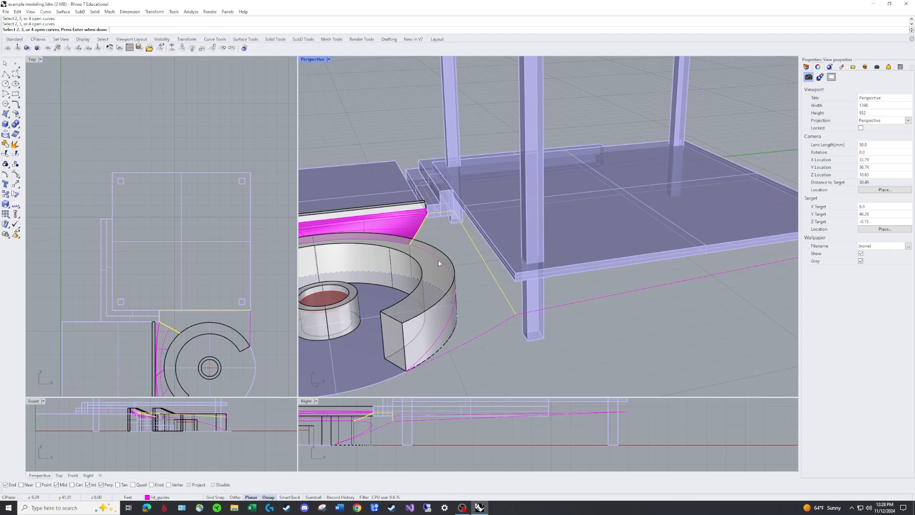
key("Return")
right_click_drag(516, 327, 542, 306)
right_click_drag(500, 262, 479, 251)
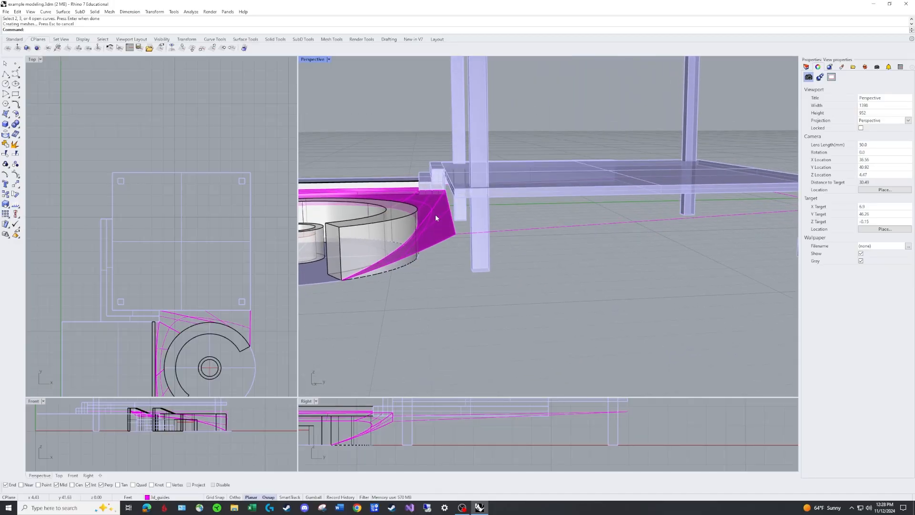
right_click_drag(439, 221, 427, 239)
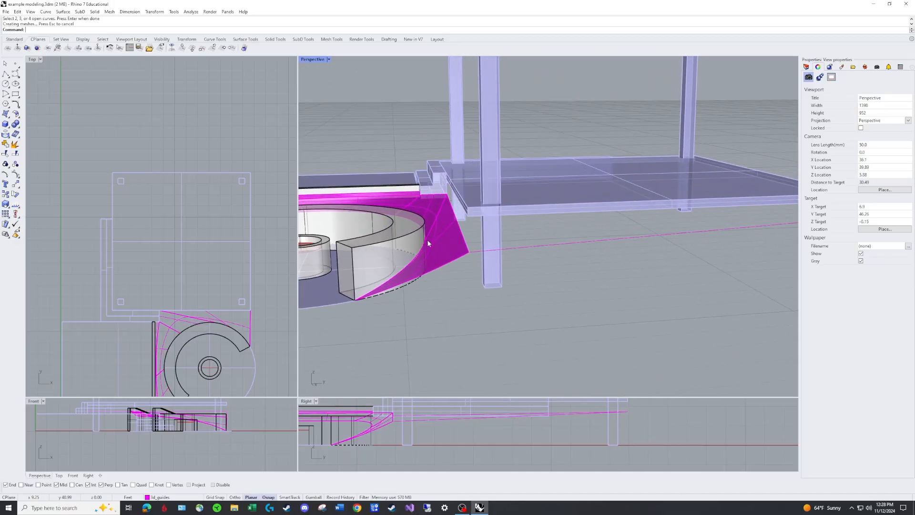
left_click(442, 230)
key("Delete")
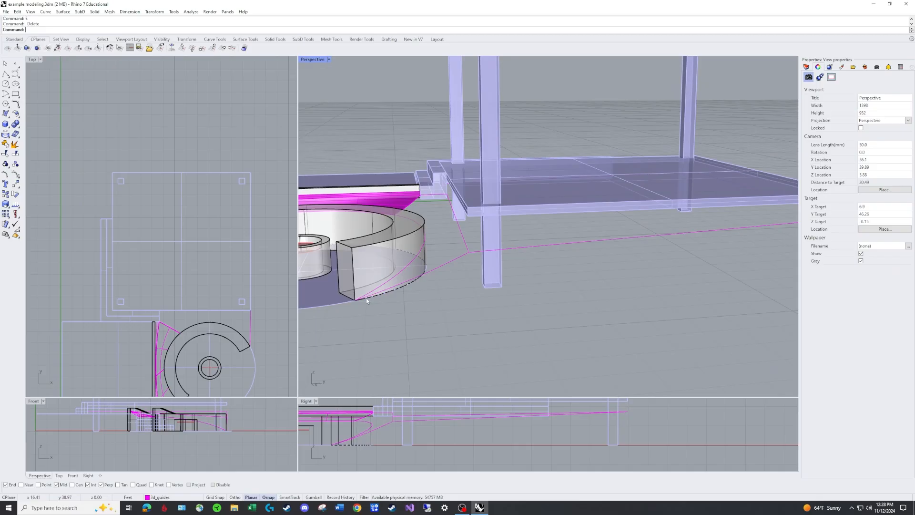
Draw a straight polyline from the outer base corner of the curved seat's end to the side guide's end beneath the deck's far corner
right_click_drag(517, 194, 529, 207)
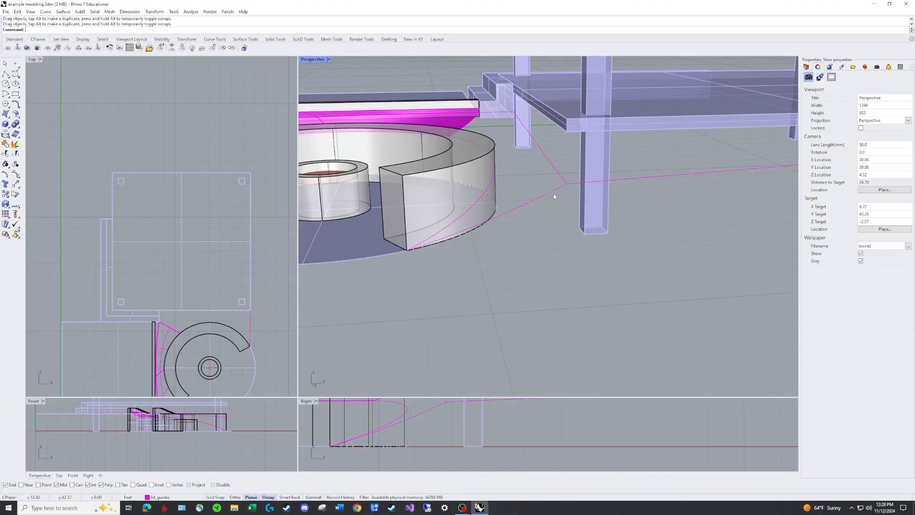
scroll(554, 193, "down", 5)
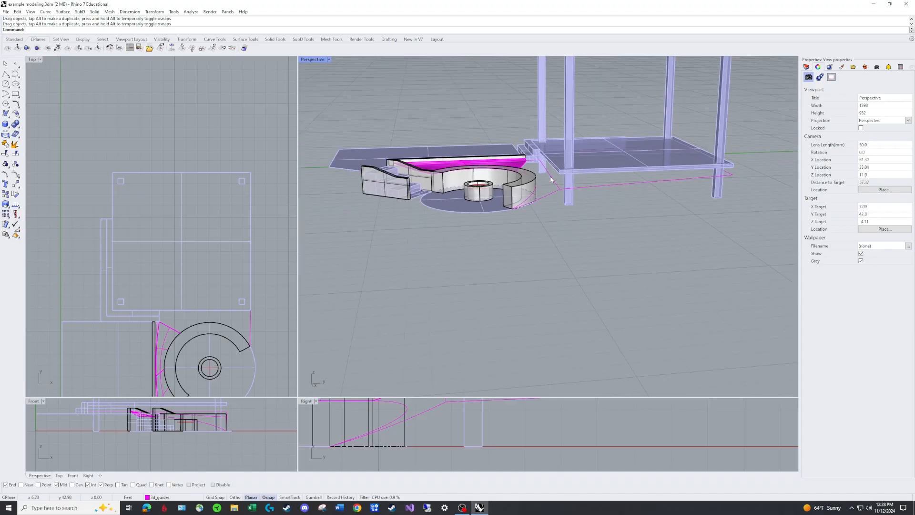
scroll(554, 209, "up", 4)
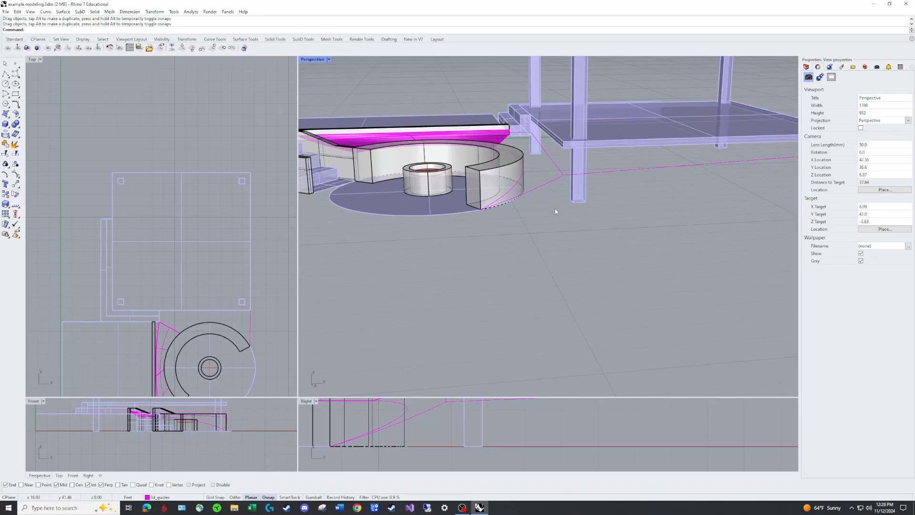
type("pl")
key("Return")
key("F3")
key("F3")
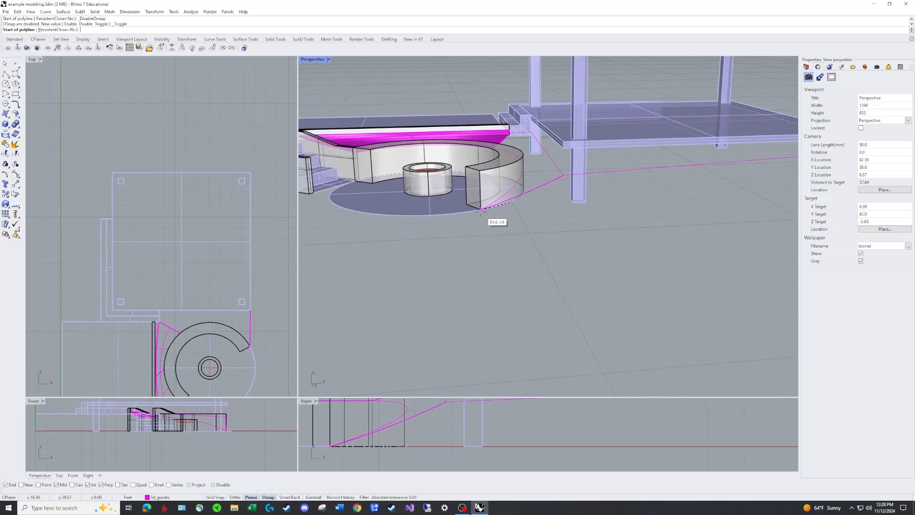
left_click(479, 210)
scroll(648, 181, "down", 3)
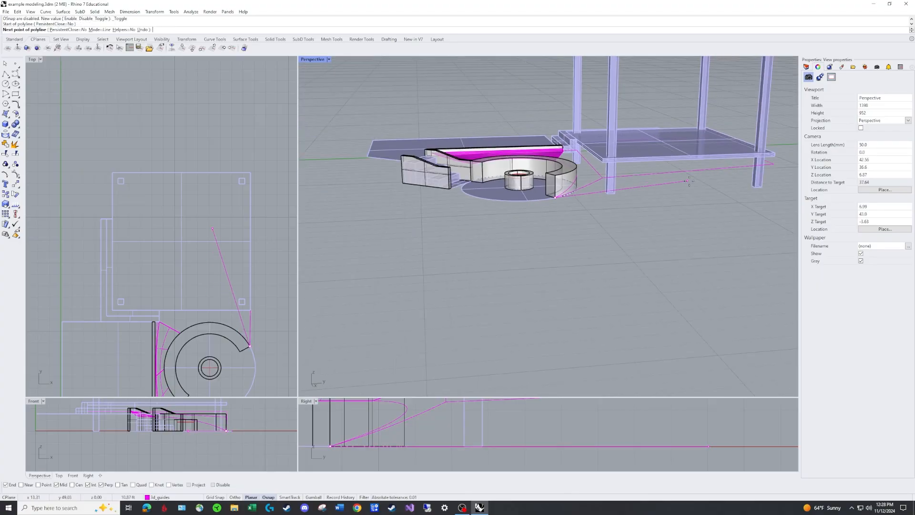
left_click(769, 167)
key("Return")
Delete the short sloping guide between the curved seat's end and the deck's near corner
scroll(593, 189, "up", 2)
scroll(593, 189, "up", 1)
left_click(599, 177)
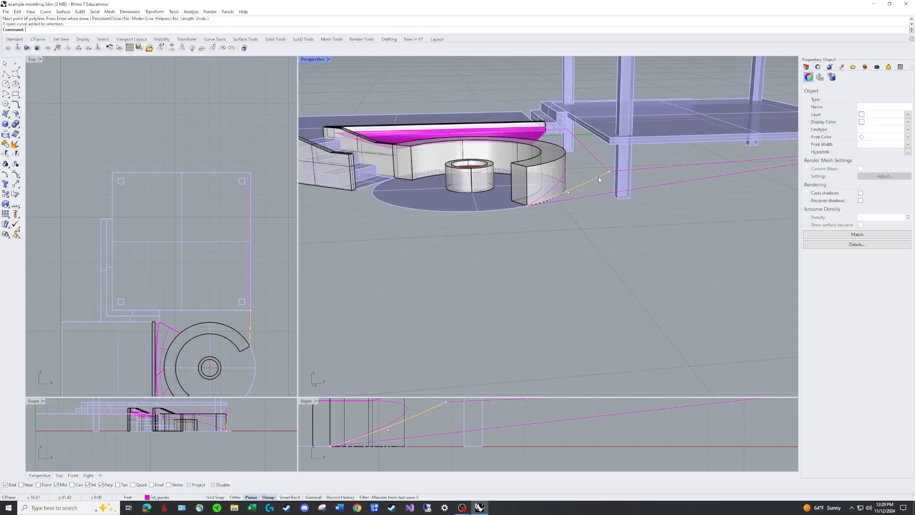
key("Delete")
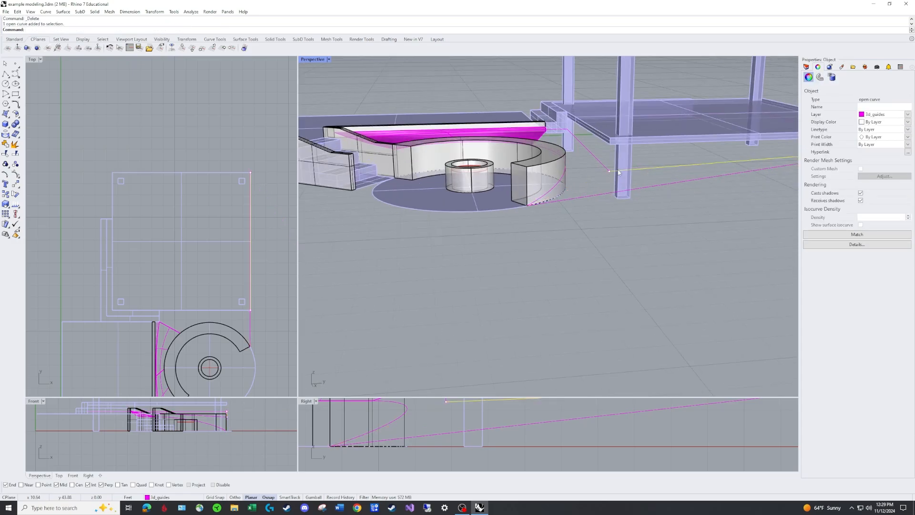
Move the near-edge guide's outer end point down onto the new long polyline and delete the old side guide above it
left_click(608, 170)
left_click_drag(608, 170, 609, 193)
scroll(614, 182, "down", 5)
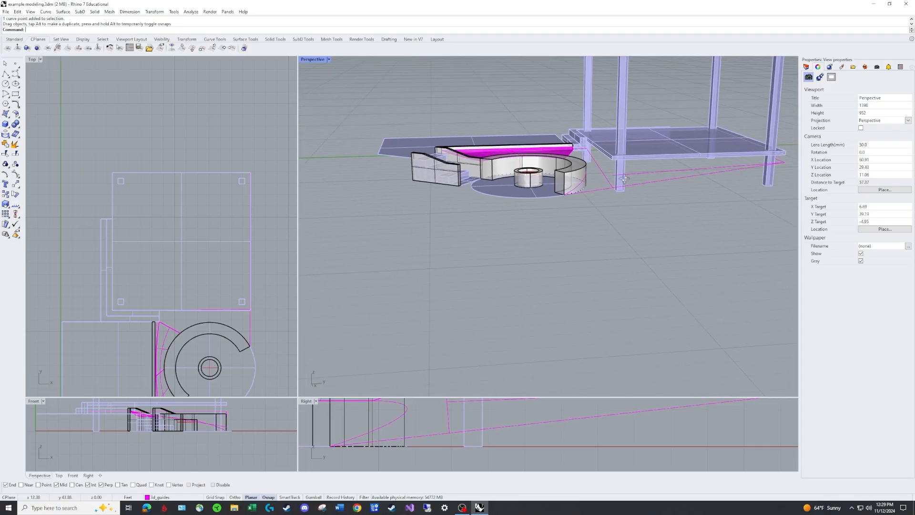
right_click_drag(614, 182, 584, 159)
left_click(622, 158)
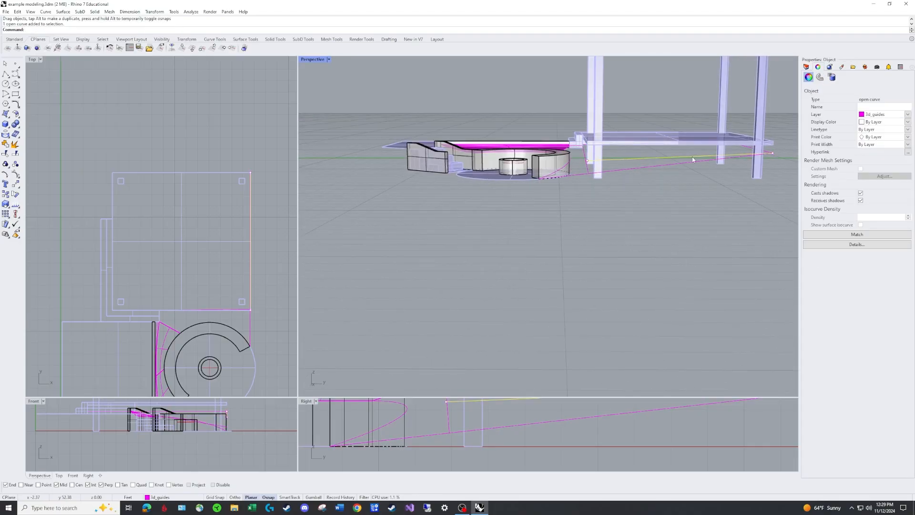
key("Delete")
Create an edge surface from the long side polyline, the near-edge guide, the wall surface's end edge and the curve along the seat
right_click_drag(781, 142, 660, 158)
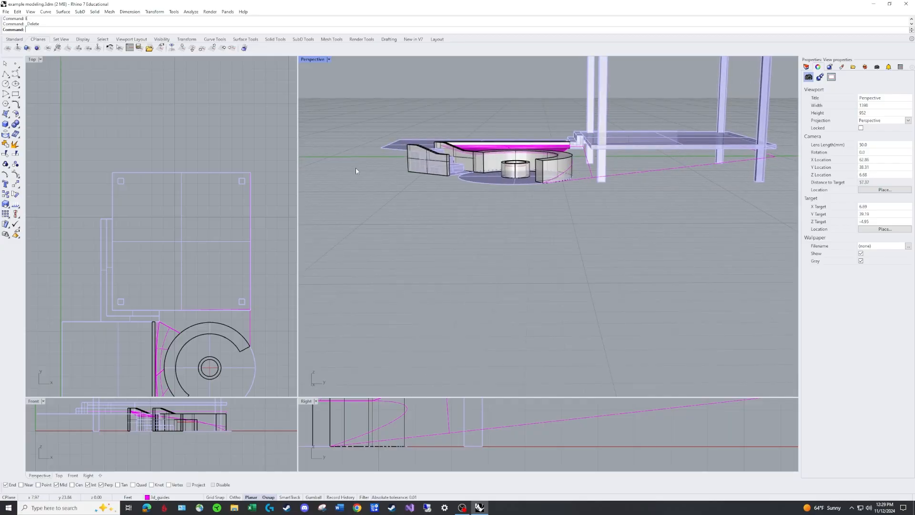
right_click_drag(356, 168, 600, 177)
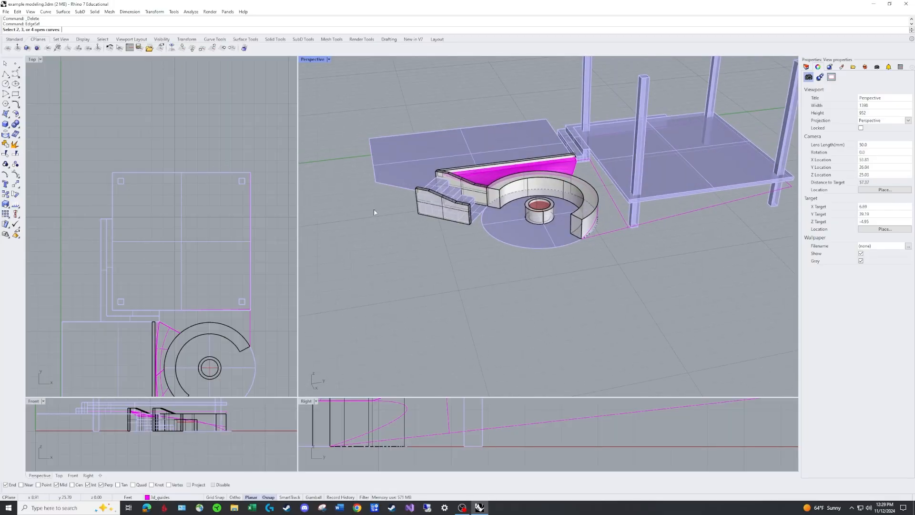
scroll(615, 233, "up", 2)
left_click(618, 233)
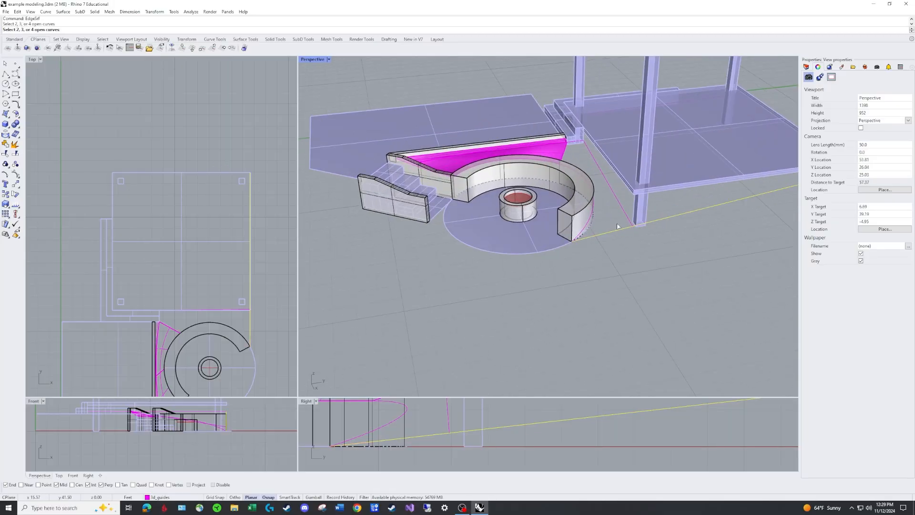
left_click(622, 205)
left_click(574, 154)
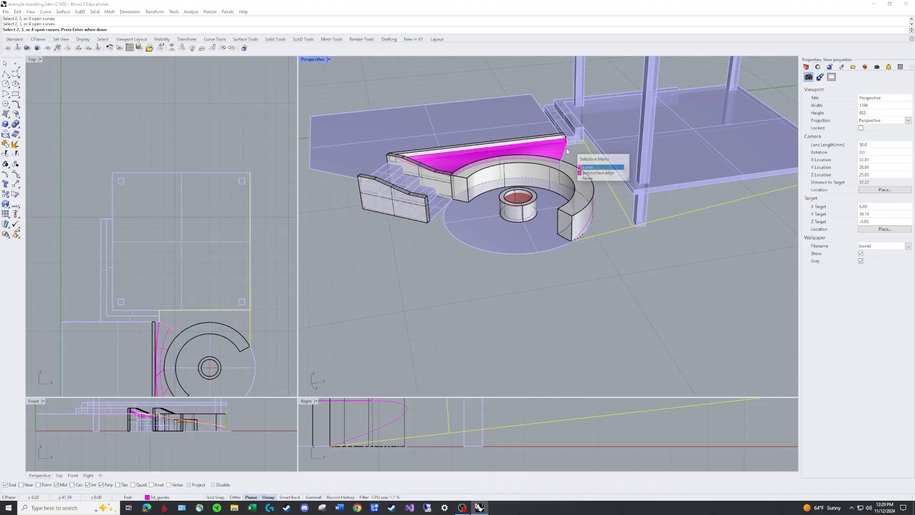
left_click(596, 173)
left_click(590, 221)
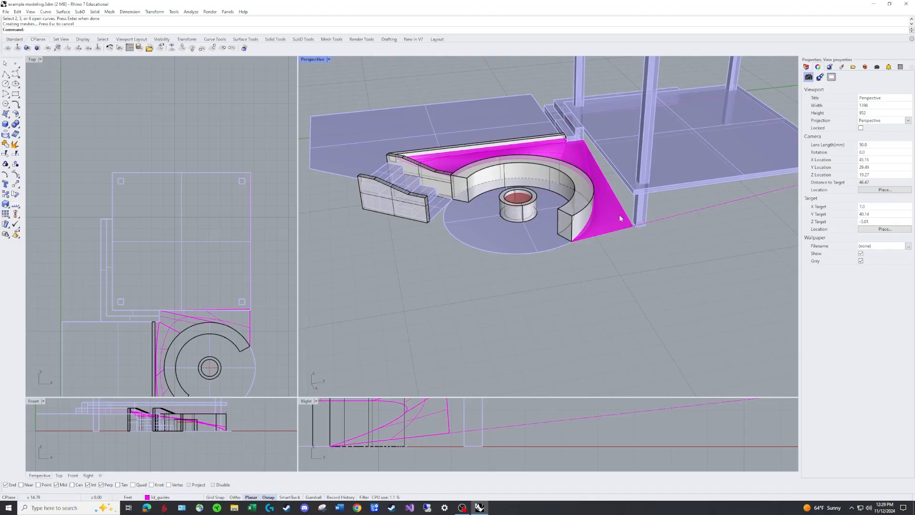
right_click_drag(619, 215, 608, 126)
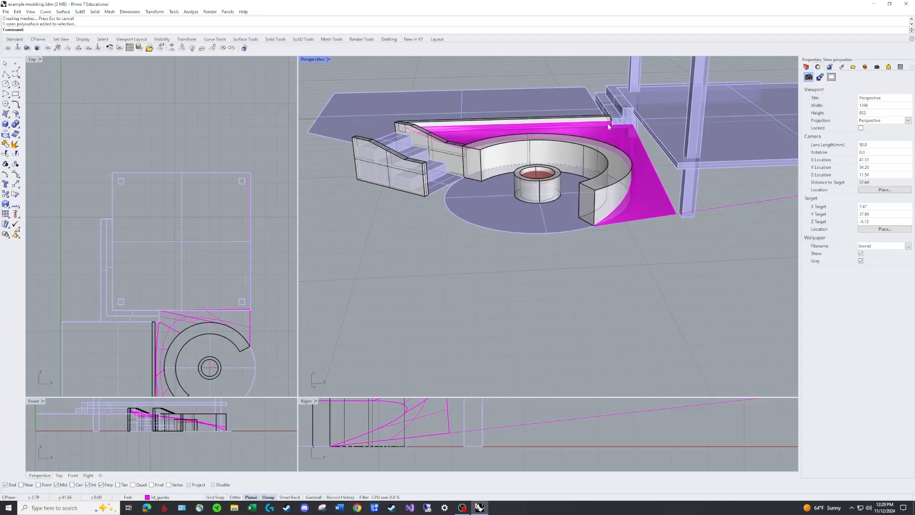
right_click_drag(536, 152, 563, 160)
scroll(666, 195, "down", 4)
right_click_drag(667, 196, 580, 176, "shift")
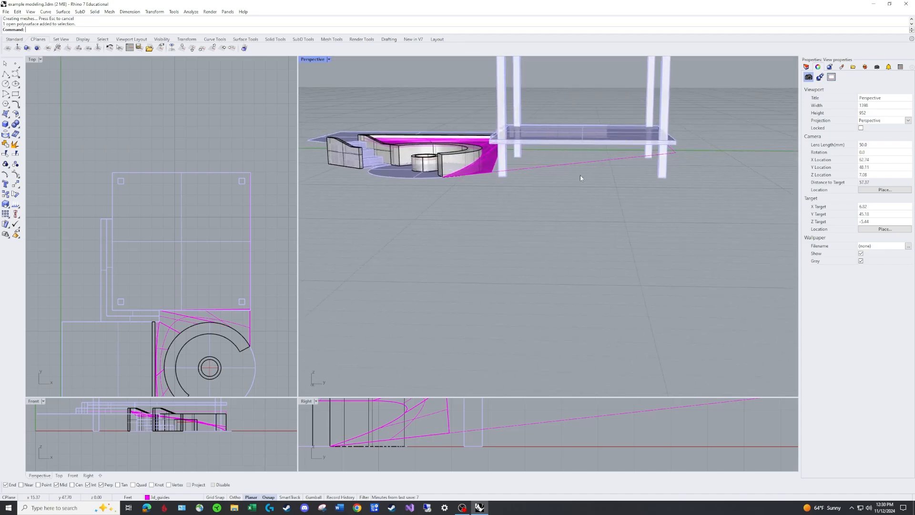
right_click_drag(669, 163, 589, 143)
right_click_drag(547, 175, 317, 137)
Create a corner-point surface beneath the deck through both near-edge guide ends, the polyline's far end and the deck's inner near corner
left_click(6, 115)
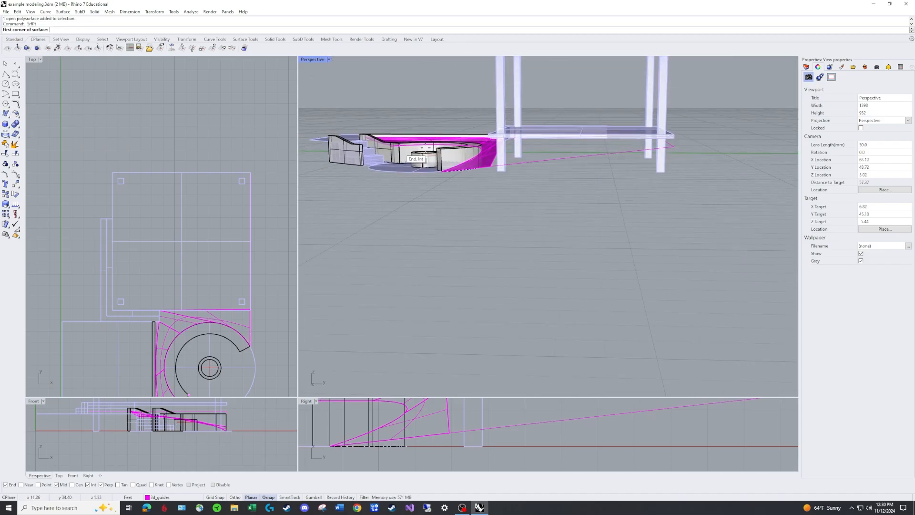
scroll(503, 139, "up", 3)
scroll(503, 138, "up", 2)
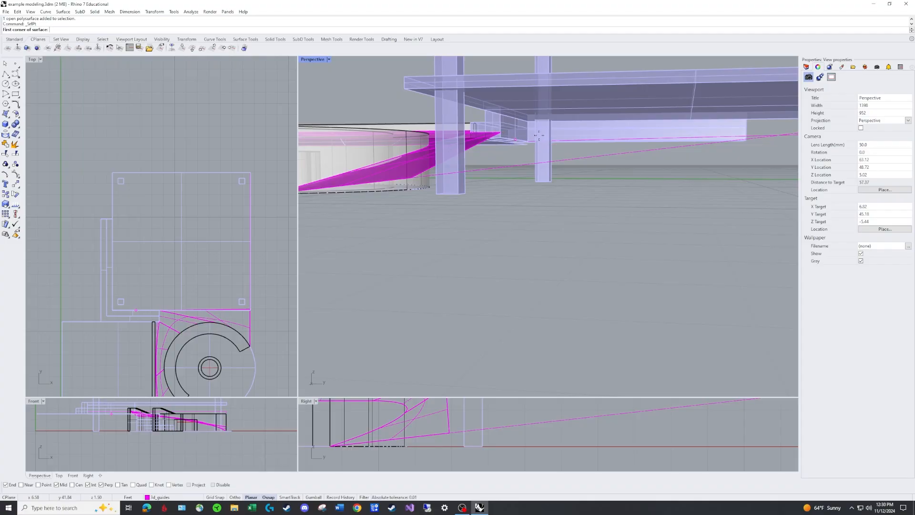
left_click(501, 133)
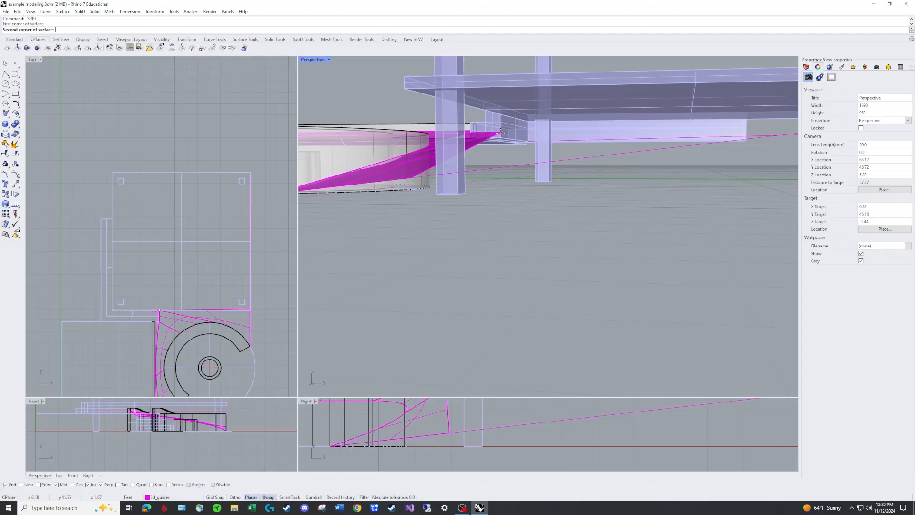
left_click(408, 179)
scroll(667, 163, "down", 6)
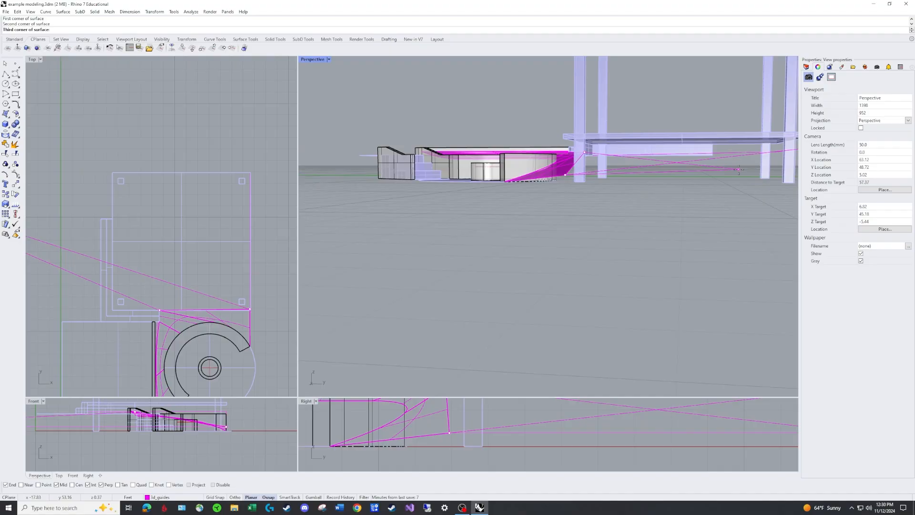
right_click_drag(675, 163, 618, 185)
left_click(772, 180)
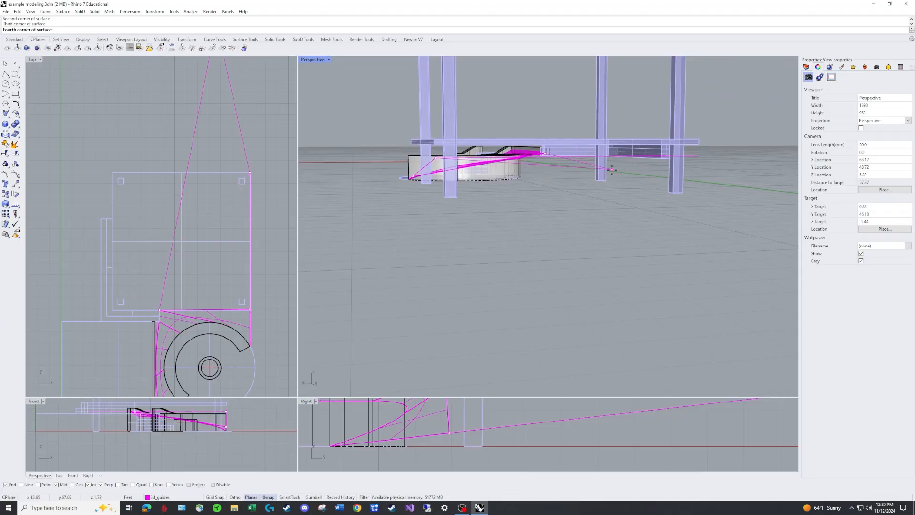
scroll(624, 168, "up", 3)
scroll(624, 155, "up", 8)
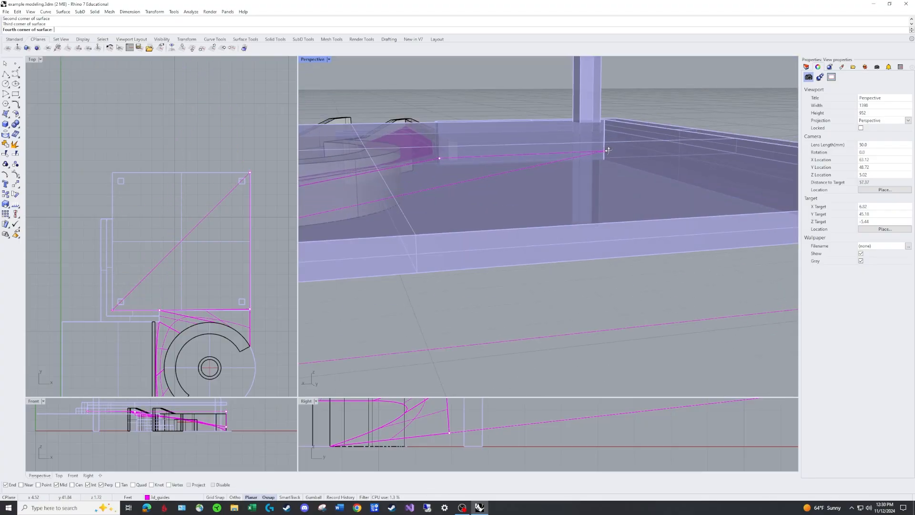
right_click_drag(617, 170, 540, 307)
scroll(663, 152, "down", 5)
scroll(647, 166, "down", 2)
Create a triangular corner-point surface beneath the deck's other half, from the polyline's far end to the inner near and inner far corners
key("Return")
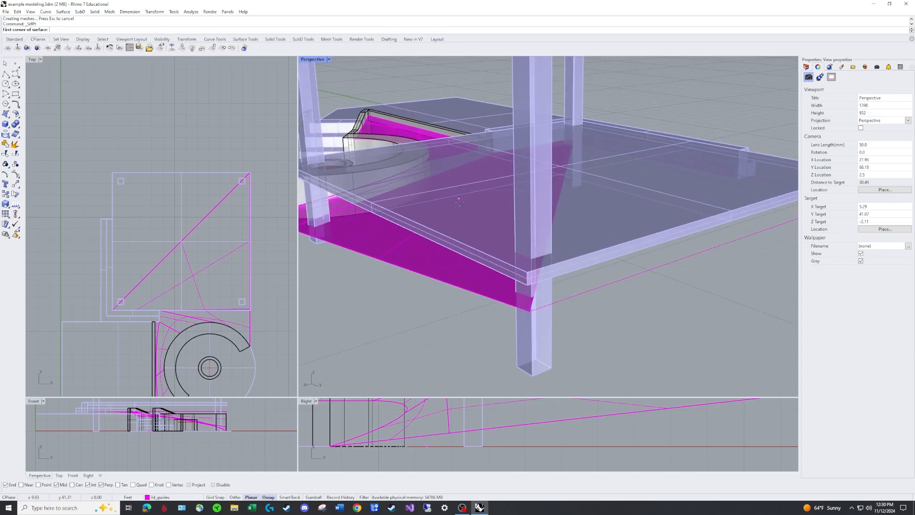
left_click(529, 311)
right_click_drag(530, 310, 568, 115)
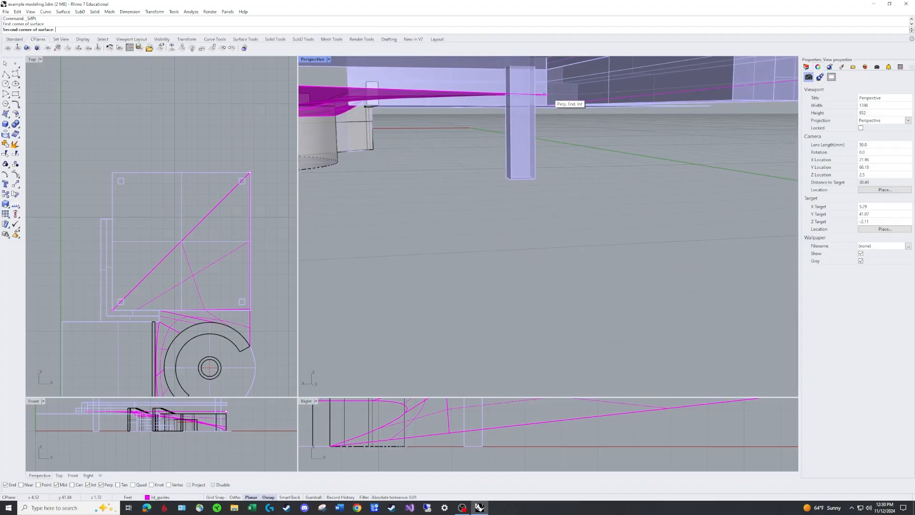
left_click(548, 95)
scroll(582, 133, "down", 5)
right_click_drag(637, 121, 677, 200)
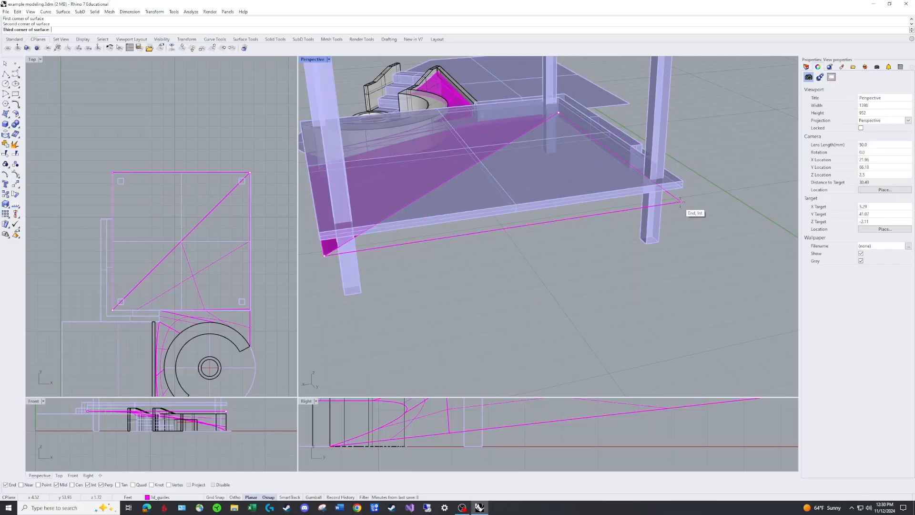
left_click(681, 202)
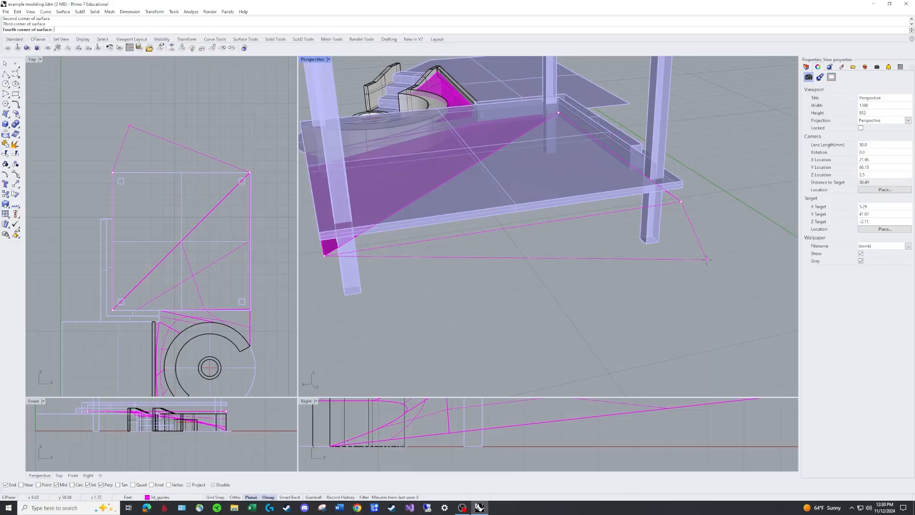
left_click(707, 257)
Join the two surfaces beneath the deck into one open polysurface
scroll(587, 259, "down", 5)
right_click_drag(587, 261, 662, 233)
scroll(661, 193, "up", 4)
mouse_move(660, 188)
right_mouse_down()
mouse_move(665, 210)
mouse_move(648, 202)
right_mouse_up()
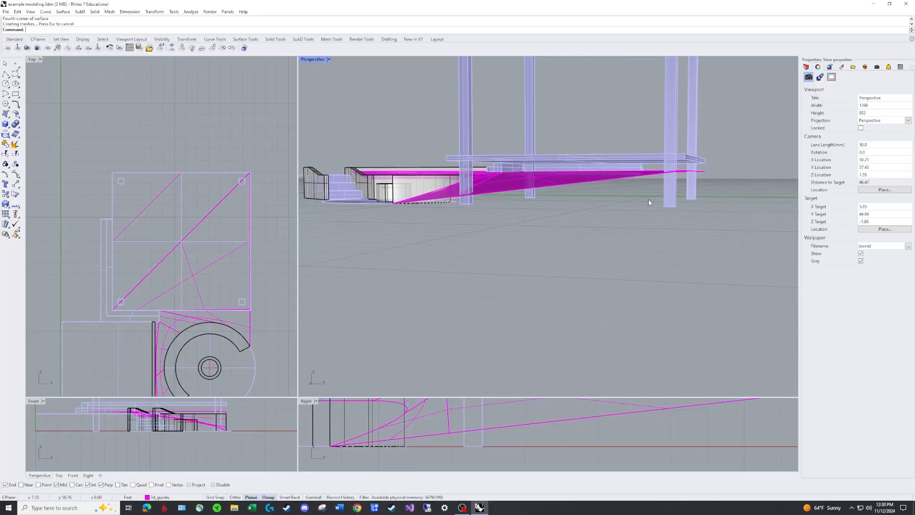
right_click_drag(562, 173, 651, 202)
scroll(639, 200, "up", 2)
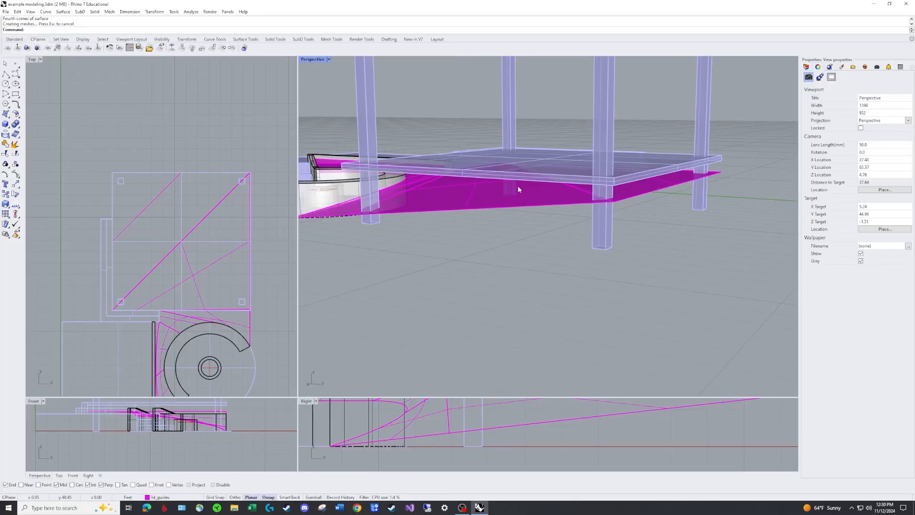
left_click(626, 193)
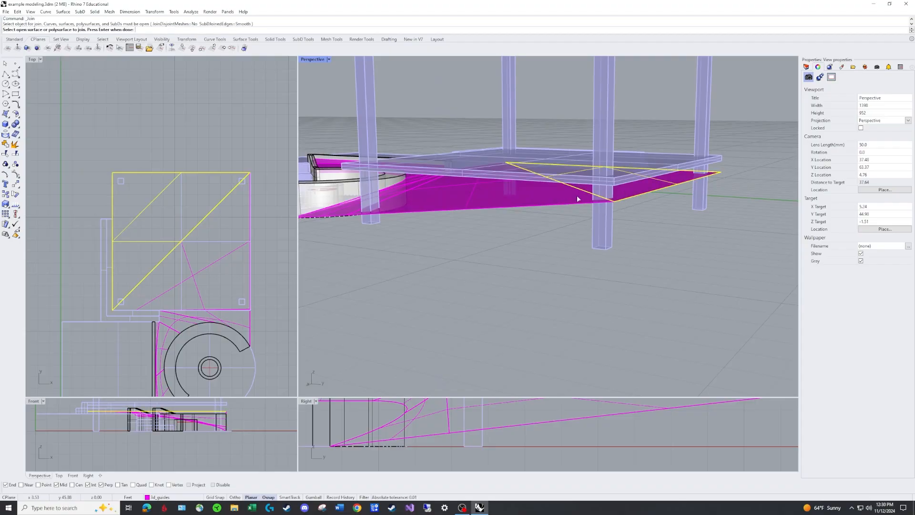
left_click(530, 195)
right_click_drag(530, 195, 498, 206)
key("Return")
Join the ground surface between the curved seat and the deck with the surface along the long wall into one open polysurface
left_click(578, 194)
scroll(562, 207, "down", 5)
left_click(498, 206, "shift")
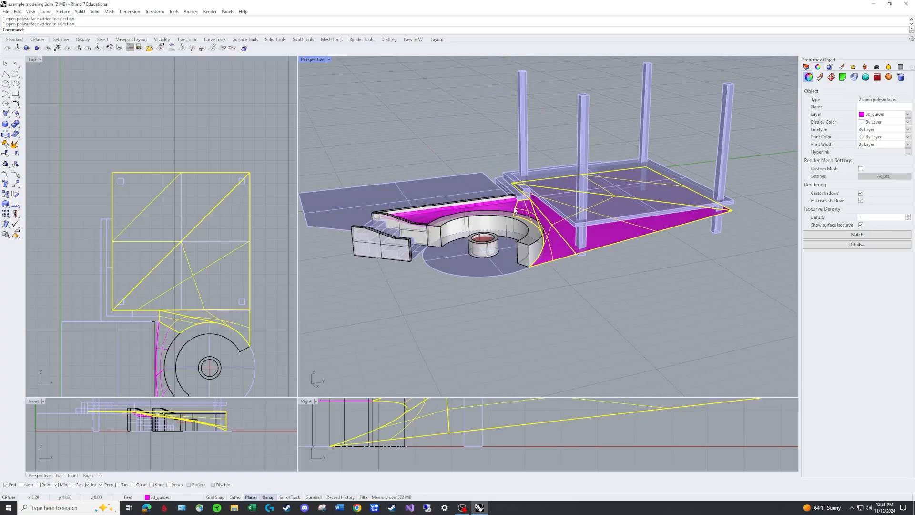
key("Escape")
scroll(515, 211, "up", 3)
key("Return")
left_click(527, 207)
left_click(503, 205)
key("Return")
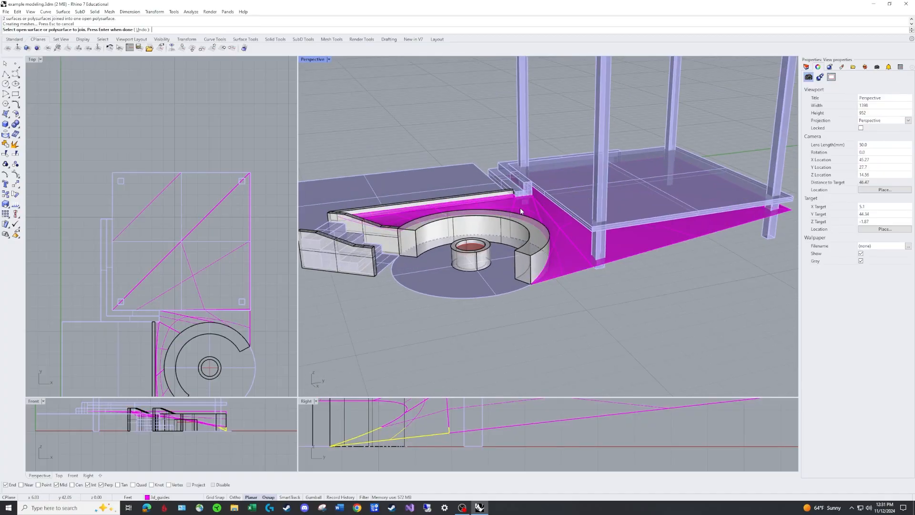
key("Escape")
Move both ground polysurfaces, around the seat and beneath the deck, from the guides layer to the srf_edge layer
left_click(529, 208)
left_click(630, 235, "shift")
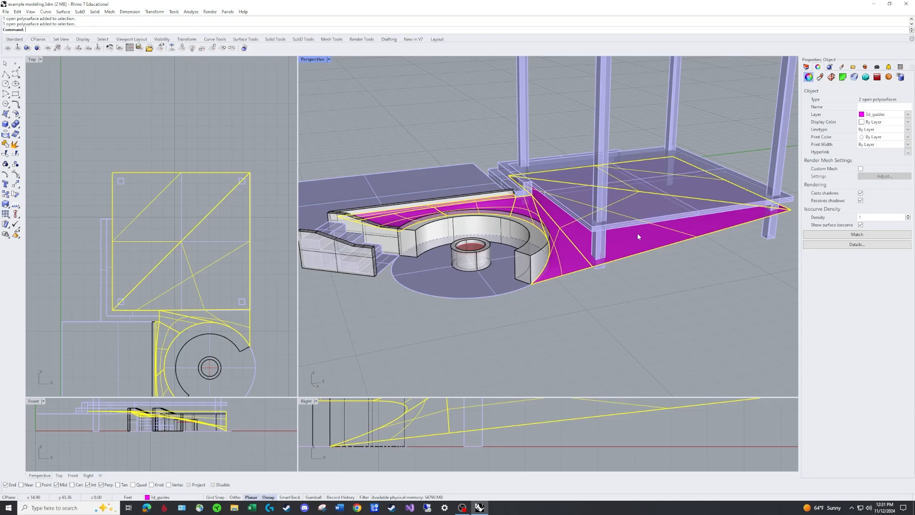
left_click(907, 115)
left_click(880, 150)
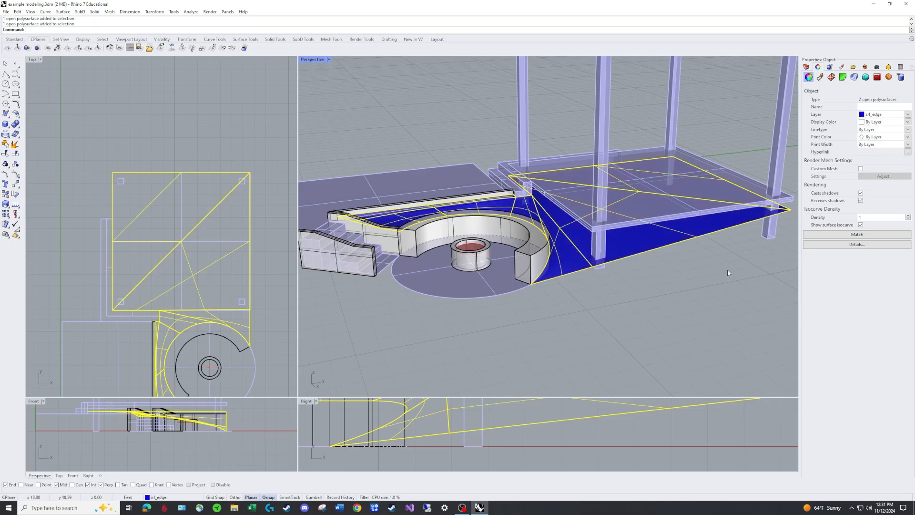
left_click(727, 270)
Set the perspective view's display mode to Rendered
right_click_drag(728, 269, 615, 176)
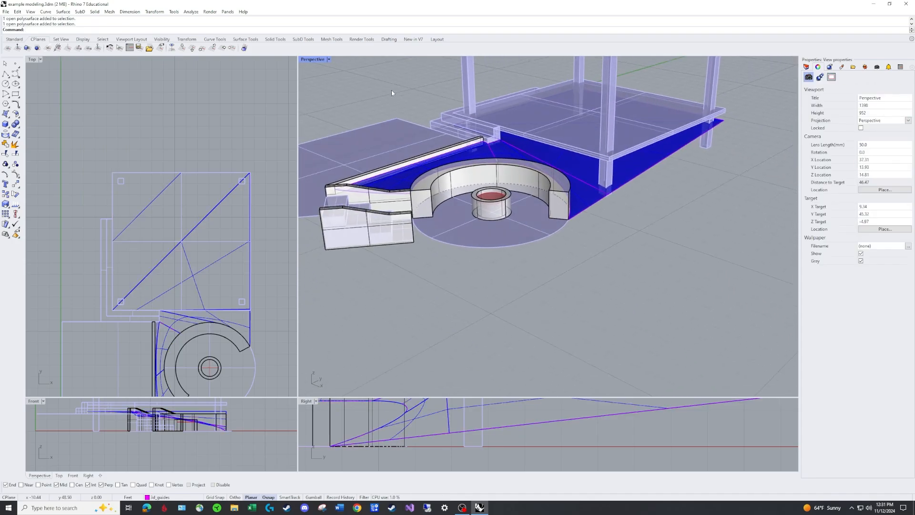
left_click(329, 60)
left_click(326, 101)
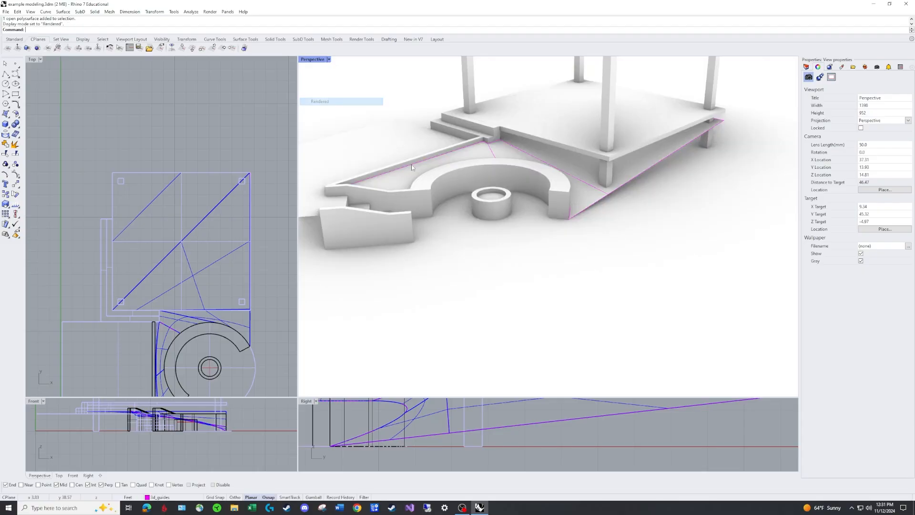
Examine the rendered ground surfaces around the curved seat, along the long wall and beneath the deck from several angles
right_click_drag(571, 156, 555, 167)
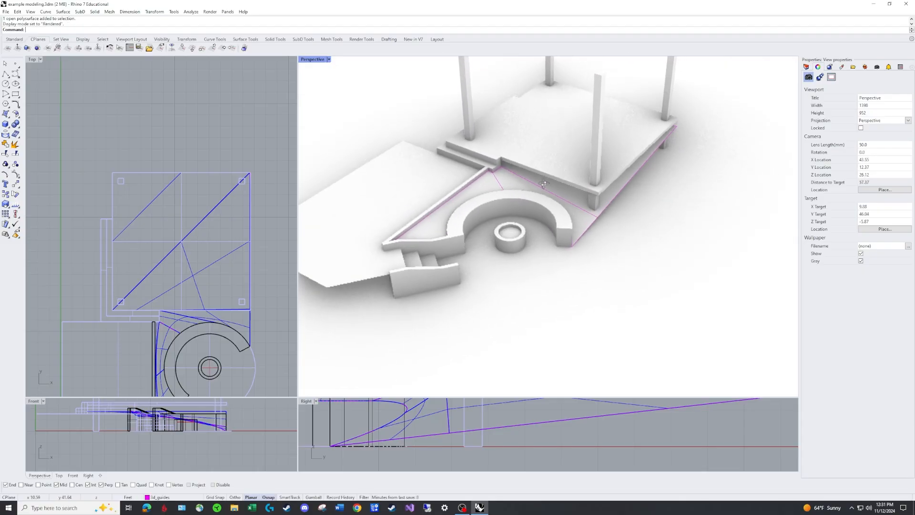
scroll(556, 167, "down", 6)
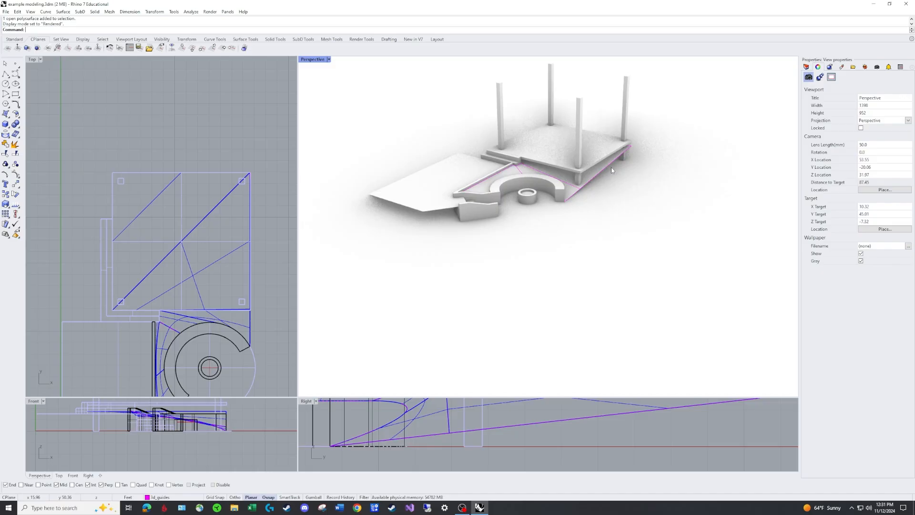
scroll(615, 171, "up", 5)
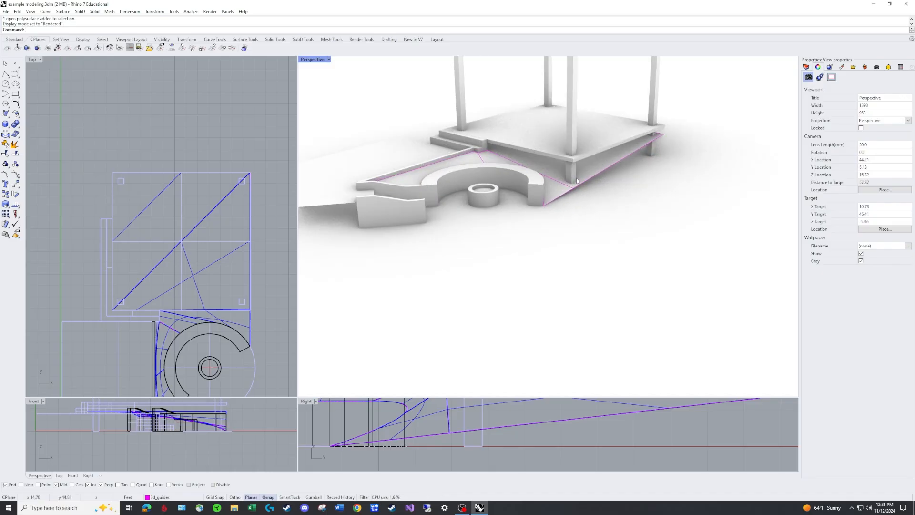
right_click_drag(577, 179, 563, 185)
scroll(404, 170, "up", 10)
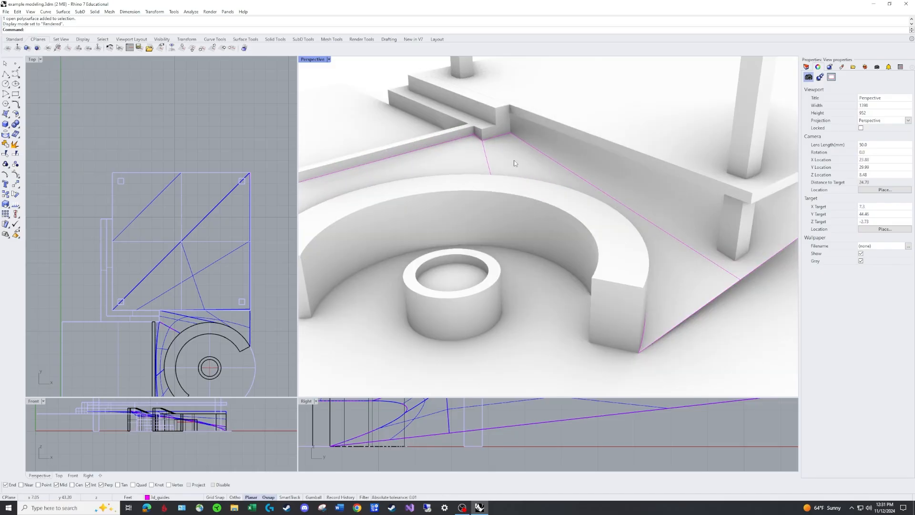
scroll(496, 153, "down", 4)
right_click_drag(461, 149, 456, 132)
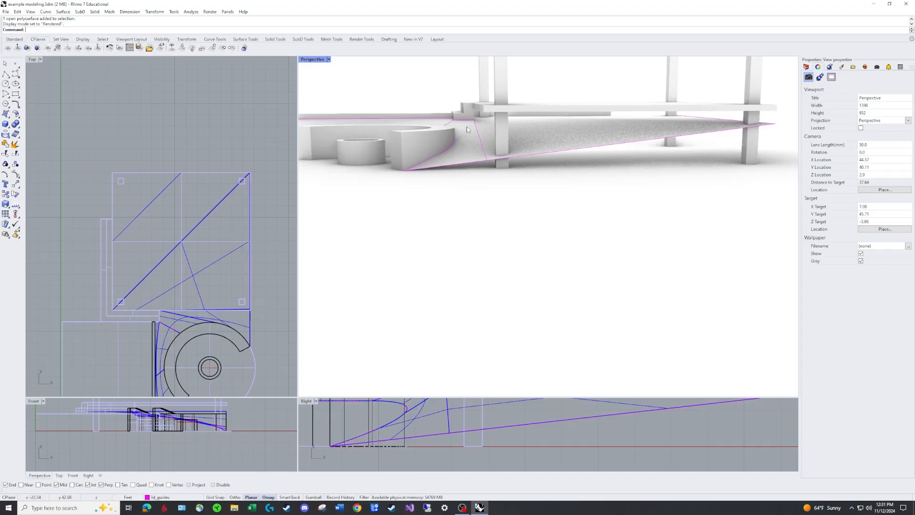
right_click_drag(434, 139, 693, 183)
scroll(630, 174, "up", 8)
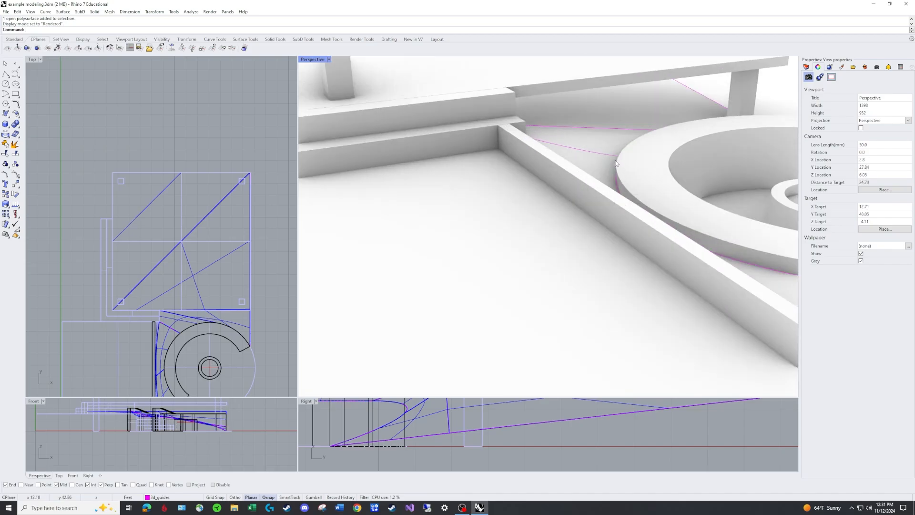
scroll(616, 163, "down", 4)
right_click_drag(631, 163, 333, 79)
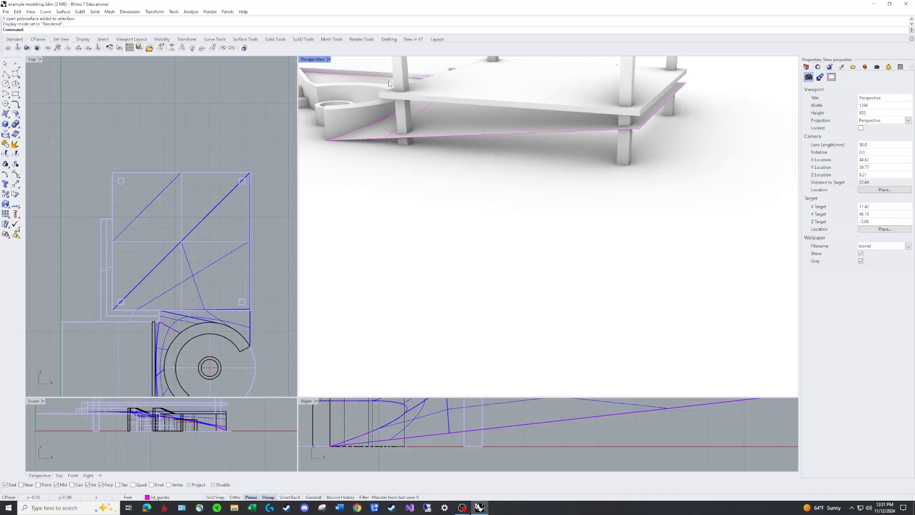
right_click_drag(412, 110, 338, 91)
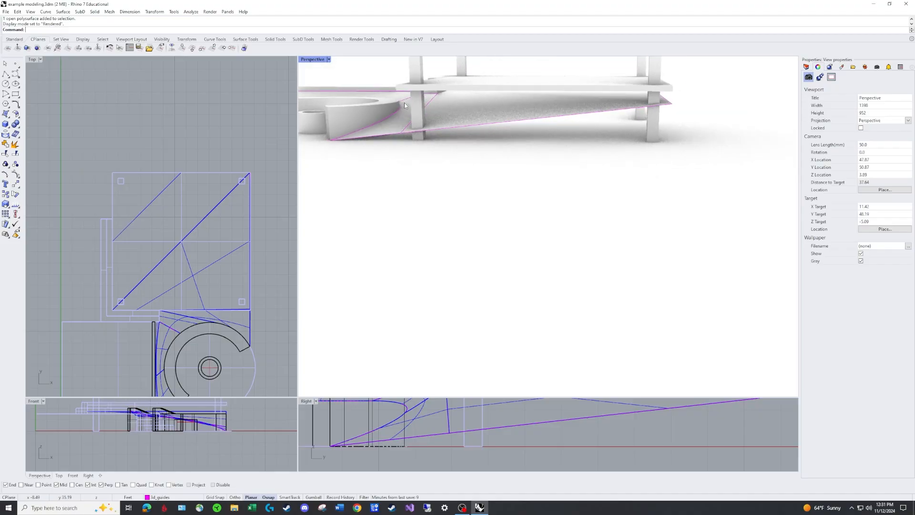
right_click_drag(391, 118, 486, 196)
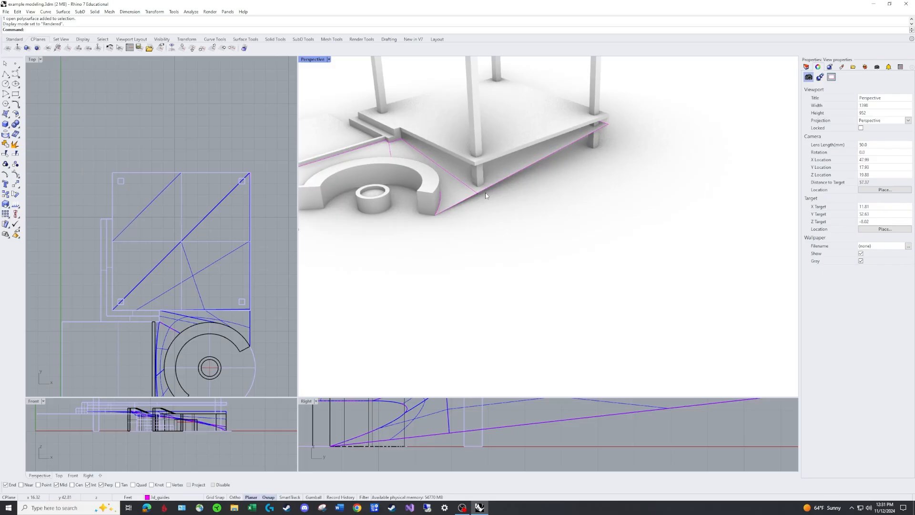
right_click_drag(436, 212, 550, 221, "shift")
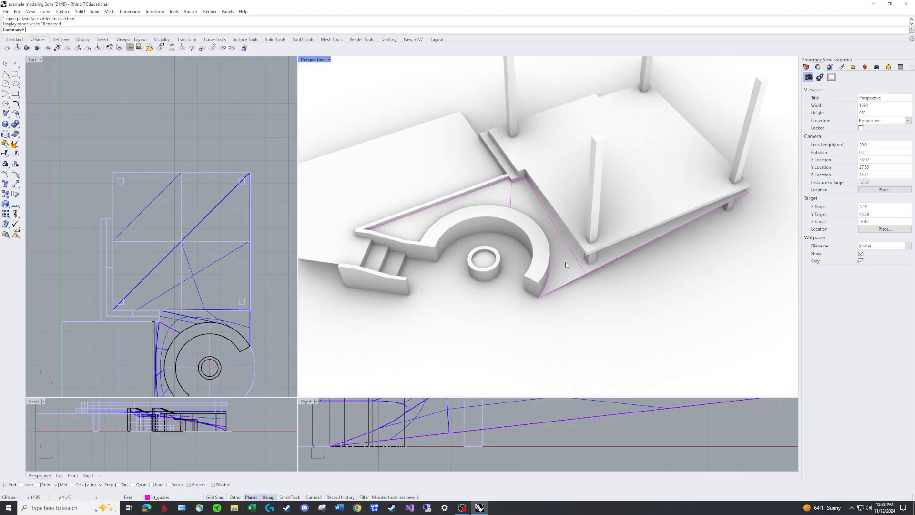
right_click_drag(565, 263, 562, 249)
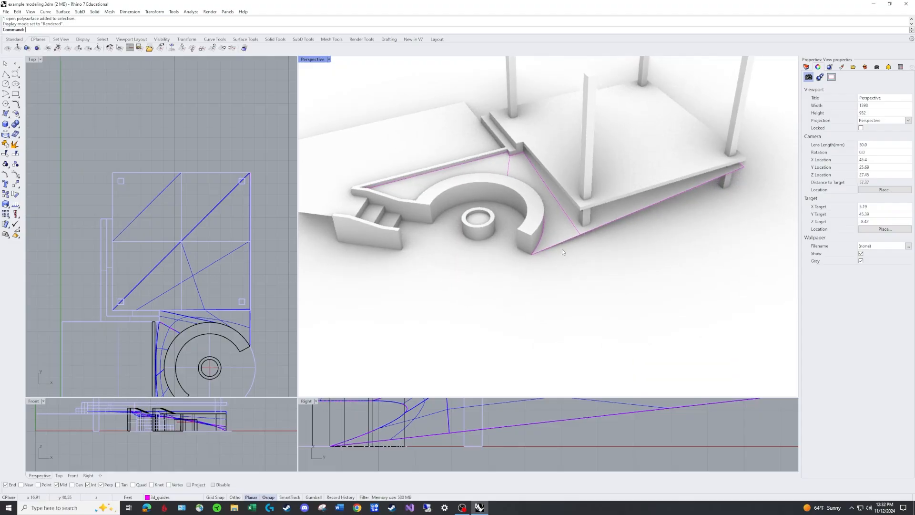